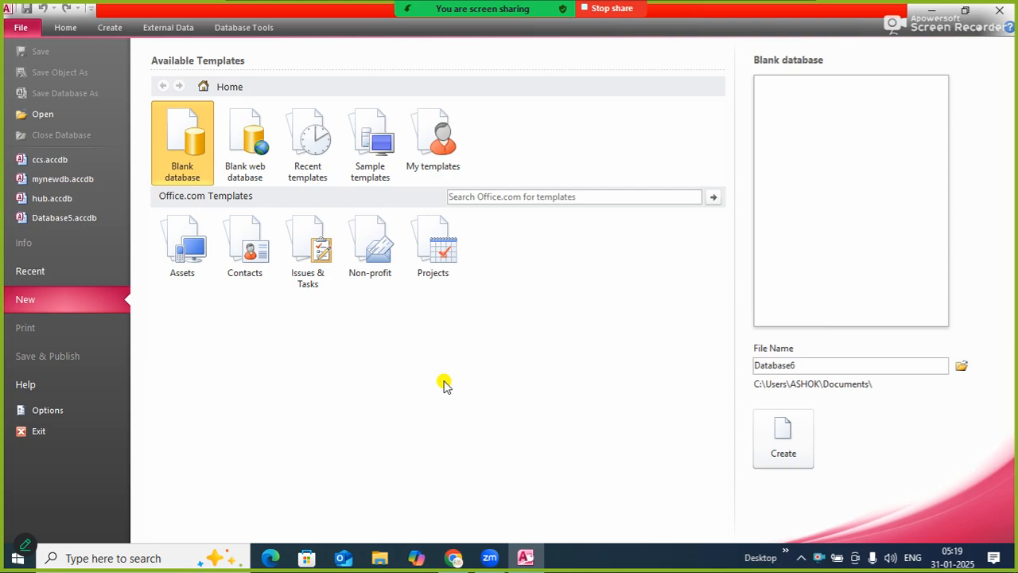
Create a blank database named SMS
{"action": "double_click", "coordinate": [831, 364]}
{"action": "key", "text": "BackSpace"}
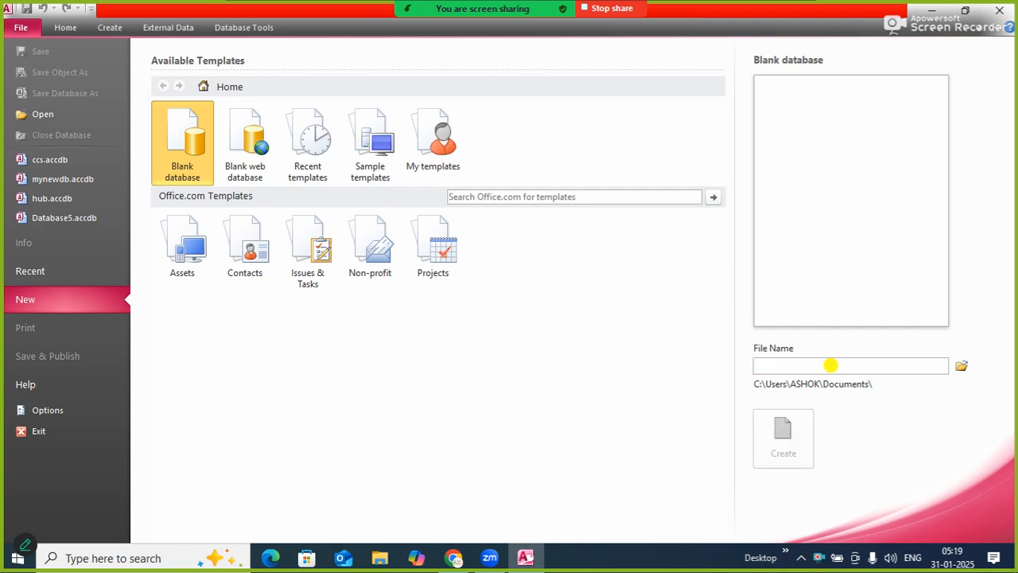
{"action": "type", "text": "SMS"}
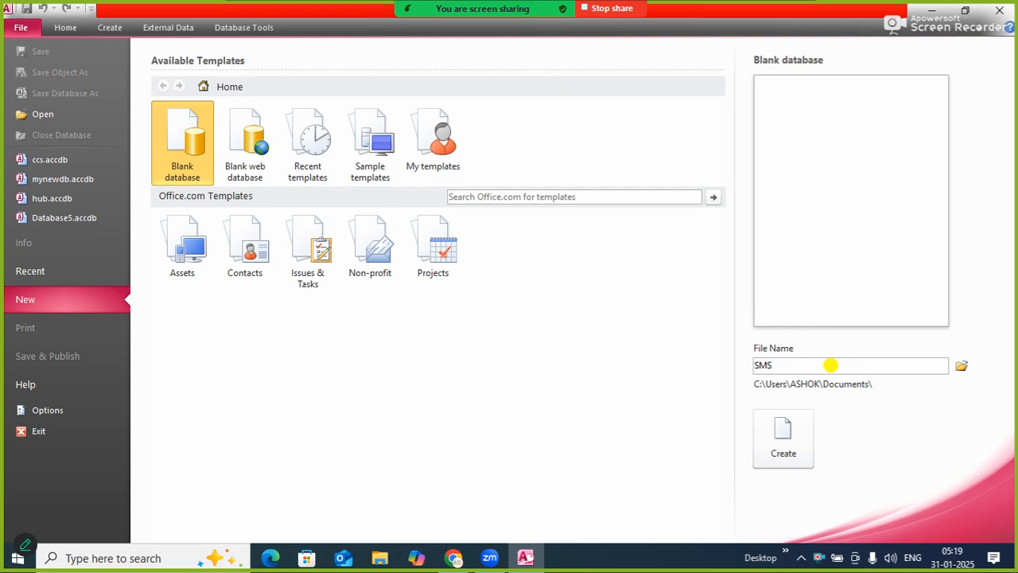
{"action": "left_click", "coordinate": [784, 448]}
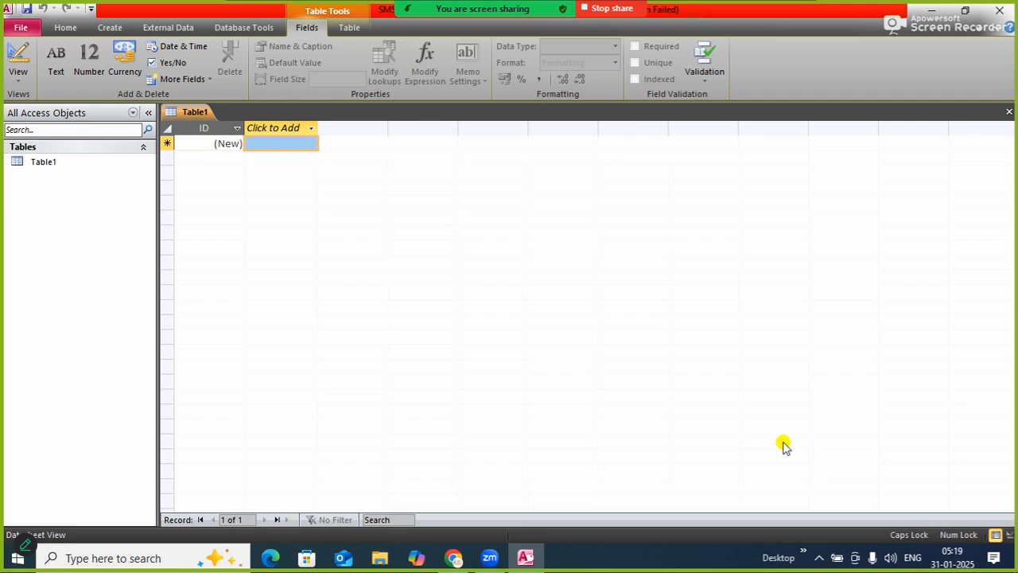
Switch the default new table to Design View, saving it under the name STOCK
{"action": "right_click", "coordinate": [195, 111]}
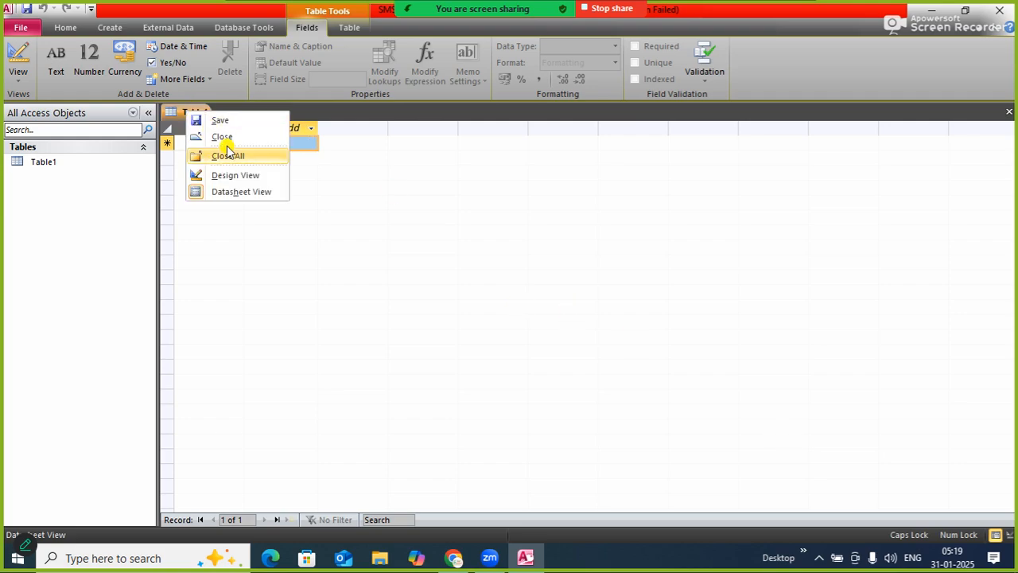
{"action": "left_click", "coordinate": [238, 175]}
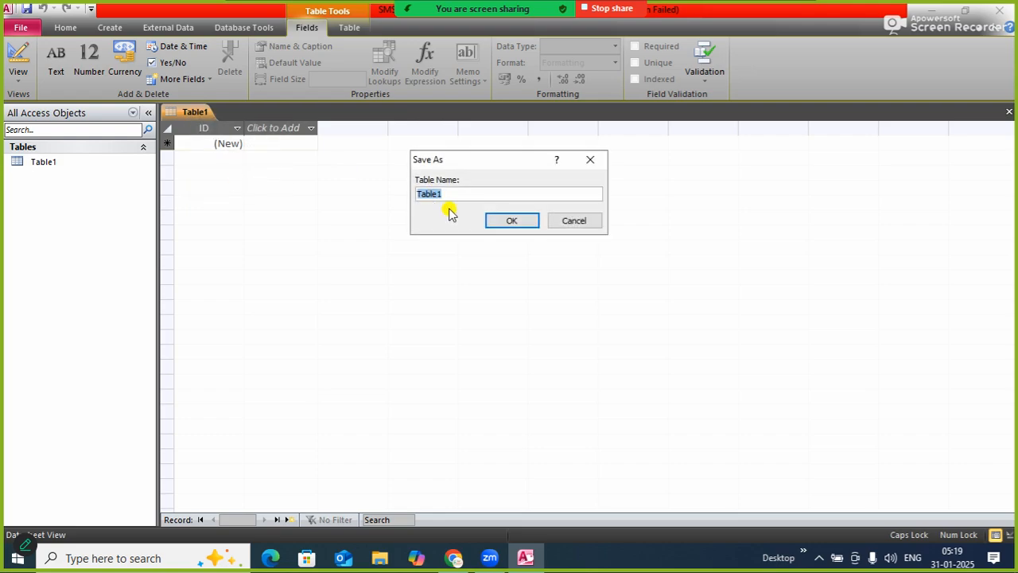
{"action": "type", "text": "STOCK"}
{"action": "key", "text": "Return"}
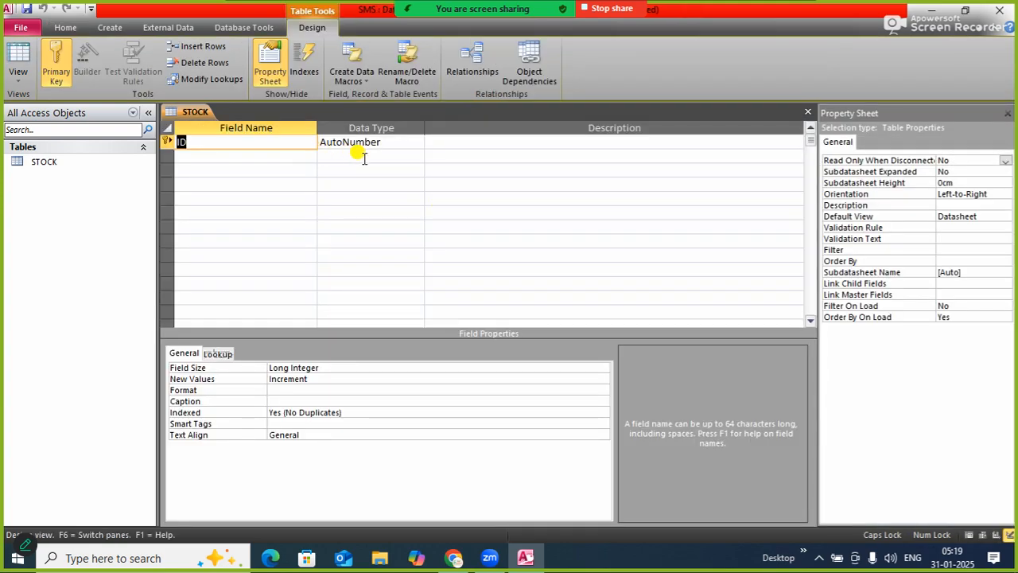
Rename the primary key field to PID and set its data type to Text
{"action": "type", "text": "PID"}
{"action": "key", "text": "Tab"}
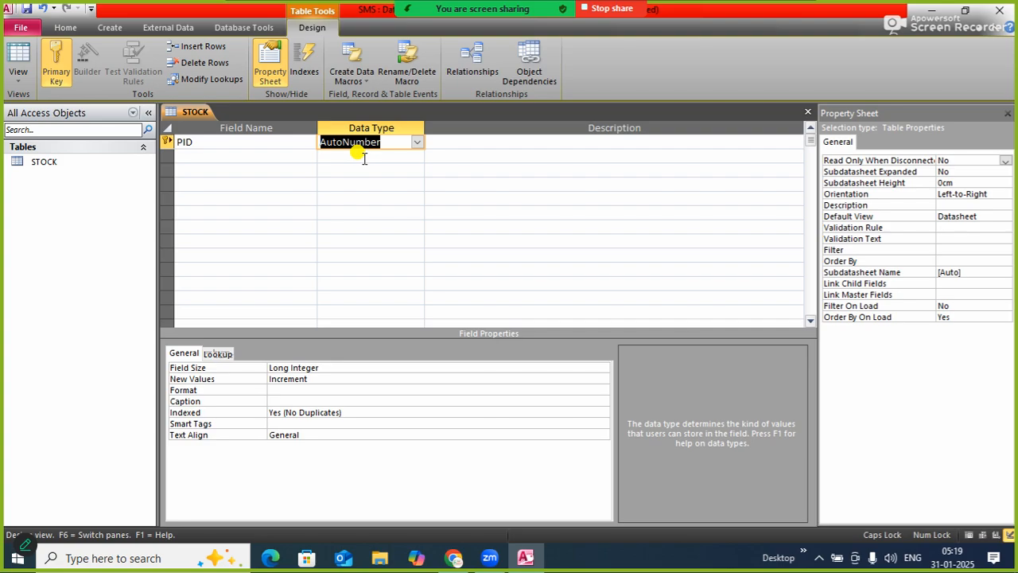
{"action": "type", "text": "TE"}
{"action": "key", "text": "Return"}
{"action": "key", "text": "Return"}
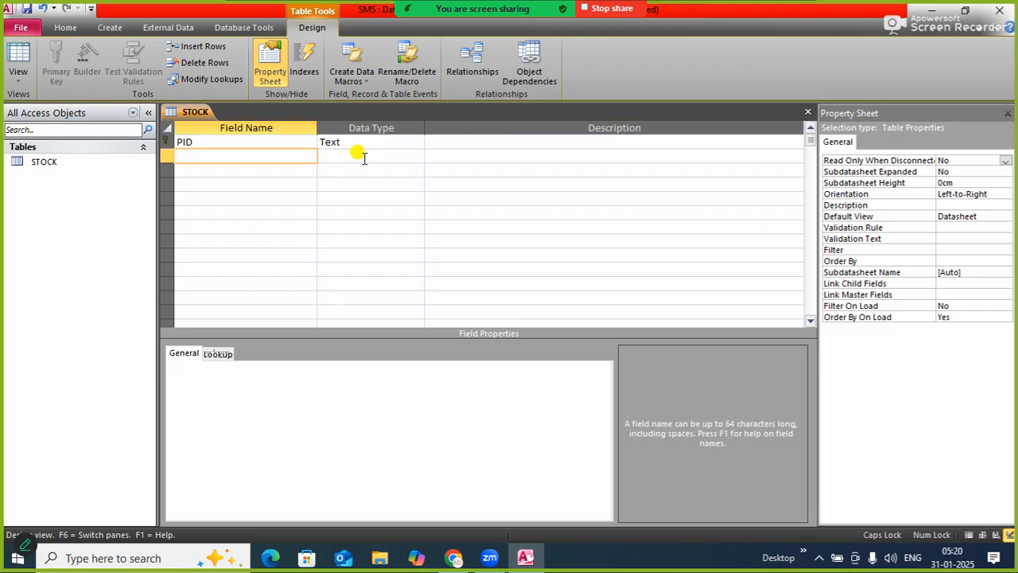
Add a PNAME field with the Text data type below PID
{"action": "type", "text": "PNAME"}
{"action": "key", "text": "Return"}
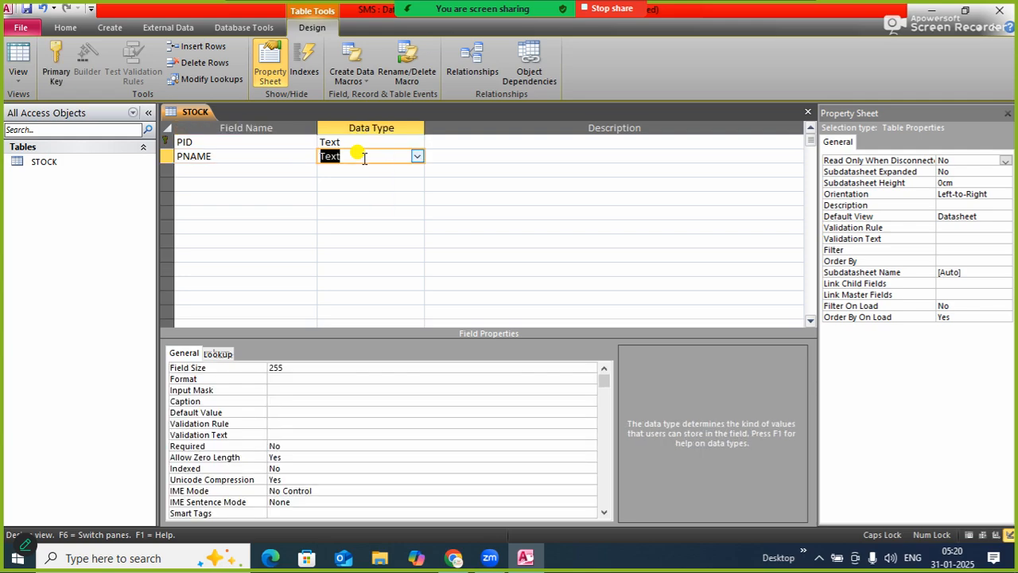
{"action": "key", "text": "Return"}
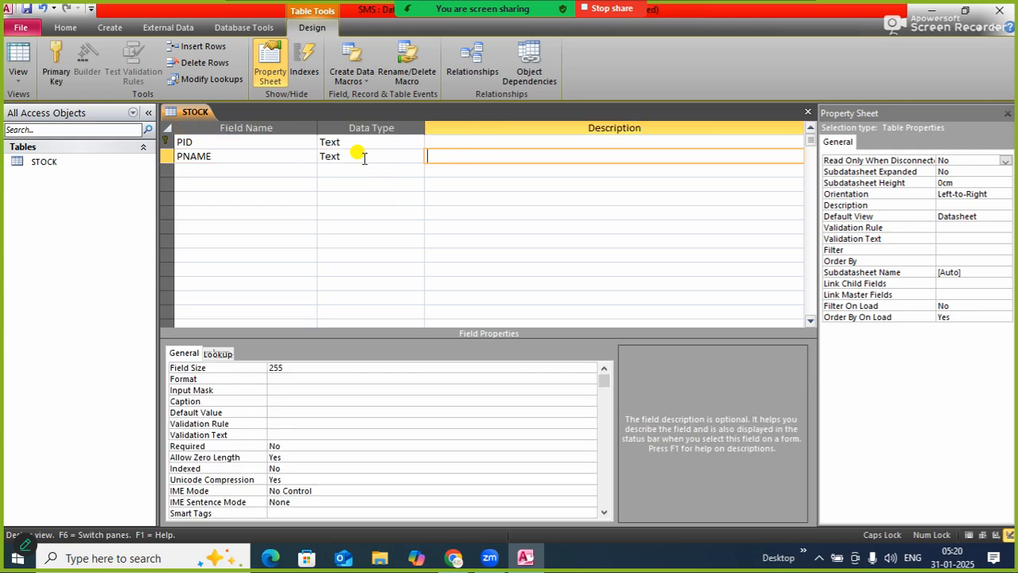
{"action": "key", "text": "Return"}
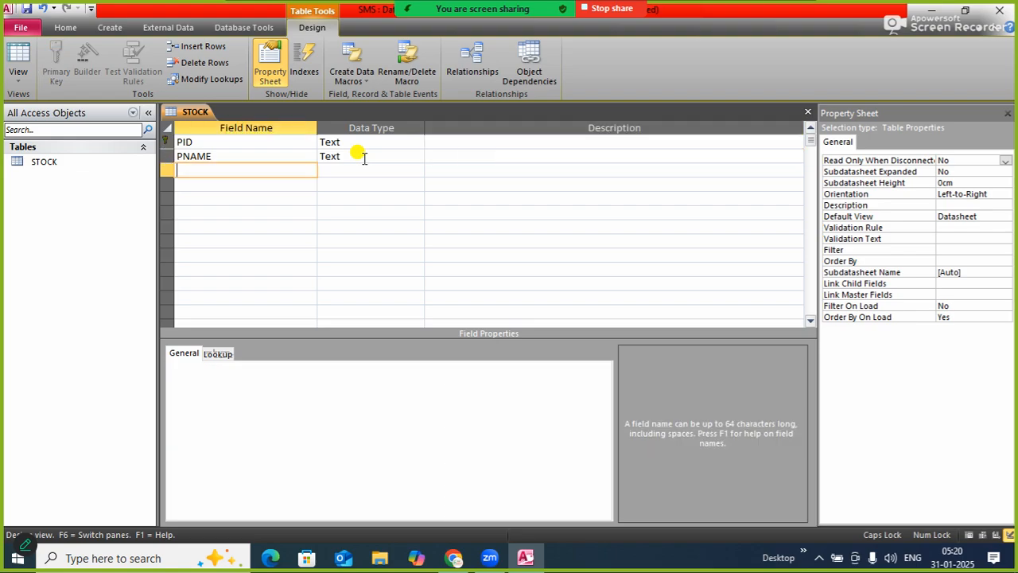
Add two more fields named PQNT and PRATE to the STOCK table
{"action": "type", "text": "PQNT"}
{"action": "key", "text": "Return"}
{"action": "key", "text": "Return"}
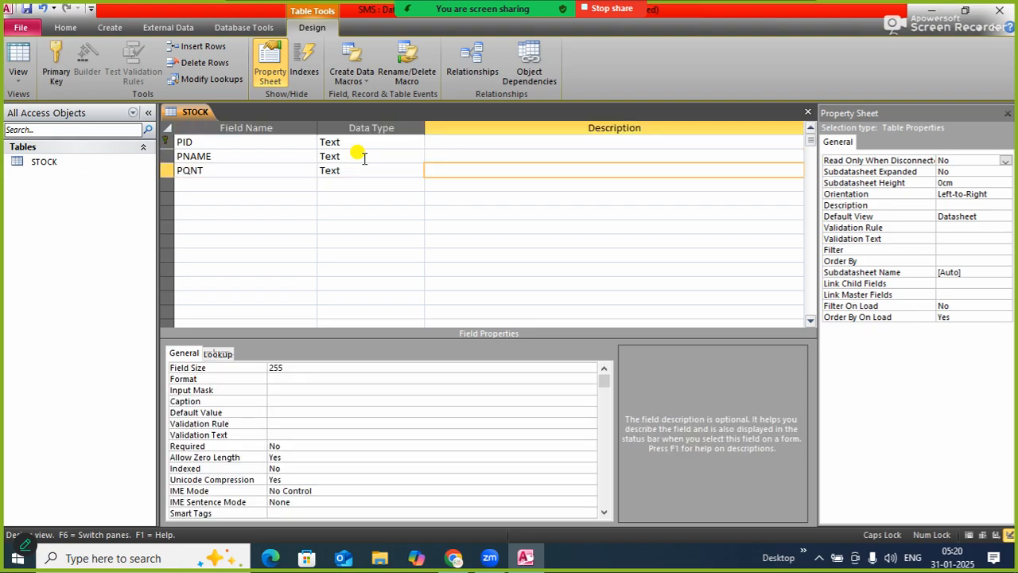
{"action": "key", "text": "Return"}
{"action": "type", "text": "P"}
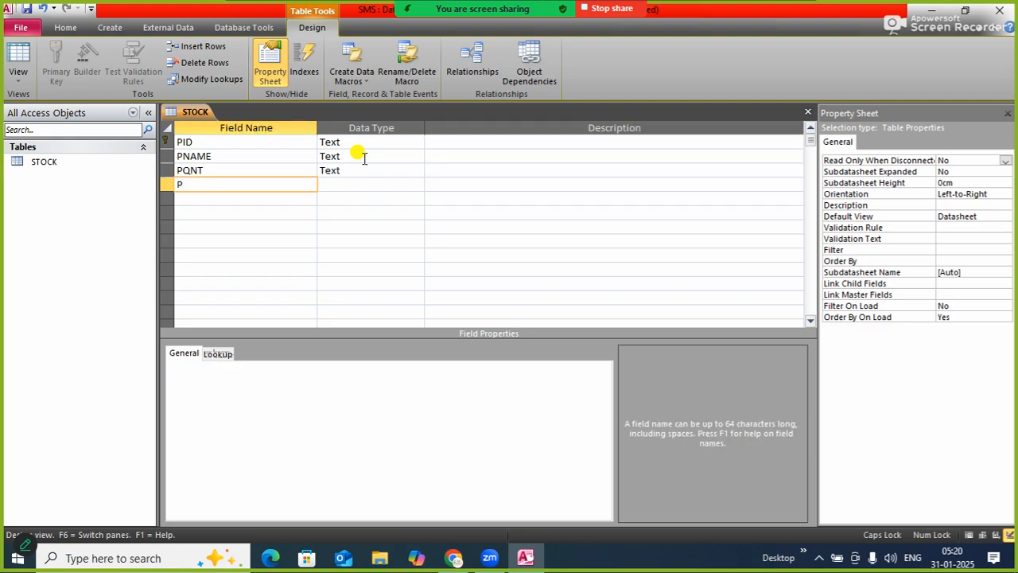
{"action": "type", "text": "RATE"}
{"action": "key", "text": "Return"}
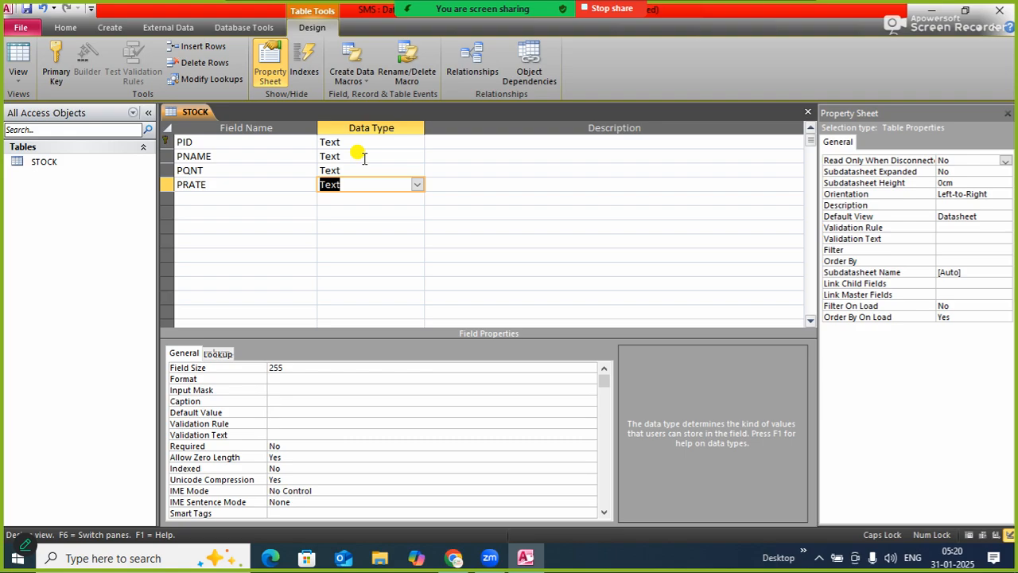
Set the data type of both the PQNT and PRATE fields to Number
{"action": "key", "text": "shift+Tab"}
{"action": "key", "text": "shift+Tab"}
{"action": "key", "text": "shift+Tab"}
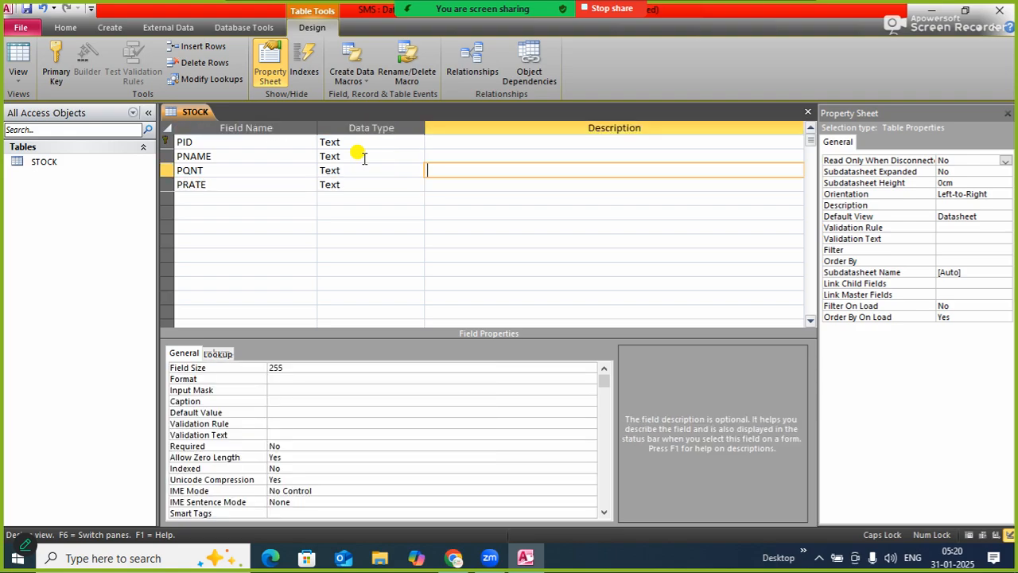
{"action": "type", "text": "Number"}
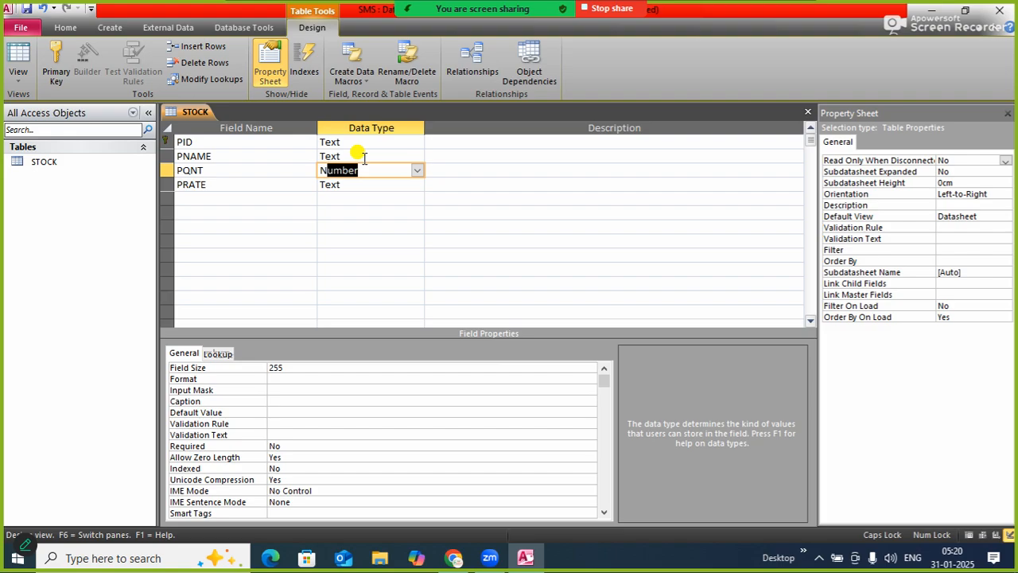
{"action": "key", "text": "Return"}
{"action": "key", "text": "Return"}
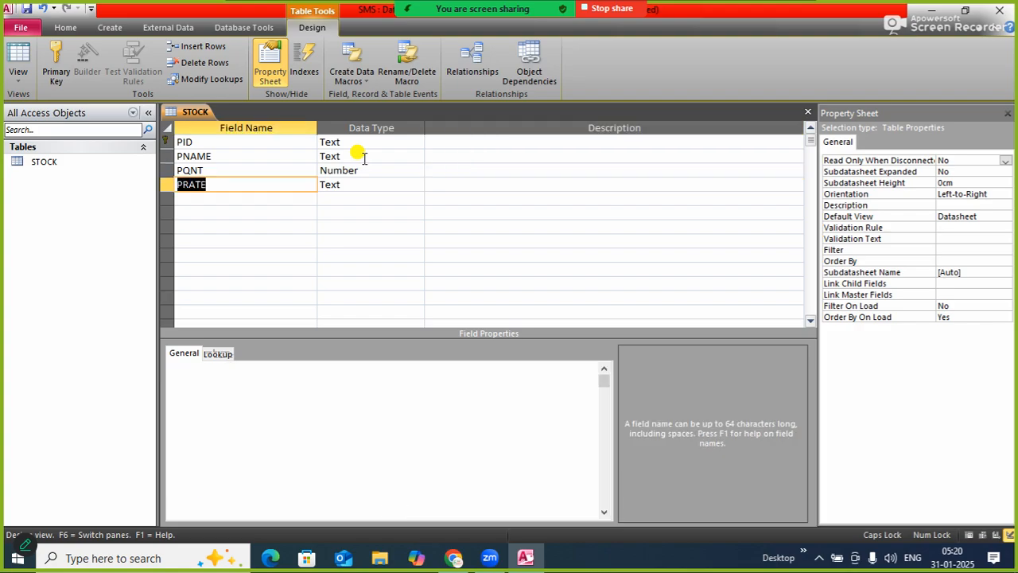
{"action": "key", "text": "Return"}
{"action": "type", "text": "Number"}
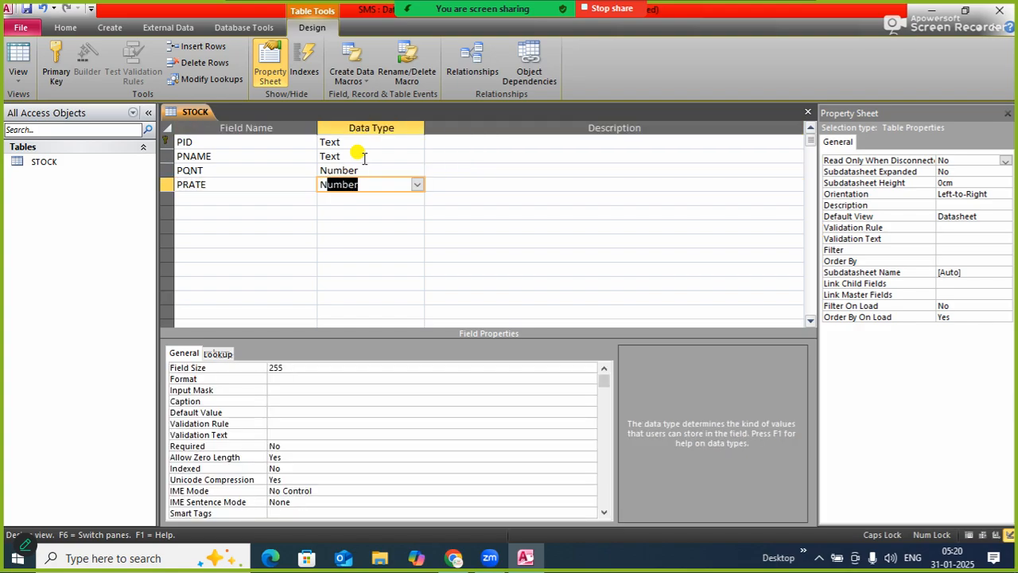
{"action": "key", "text": "Return"}
{"action": "key", "text": "Return"}
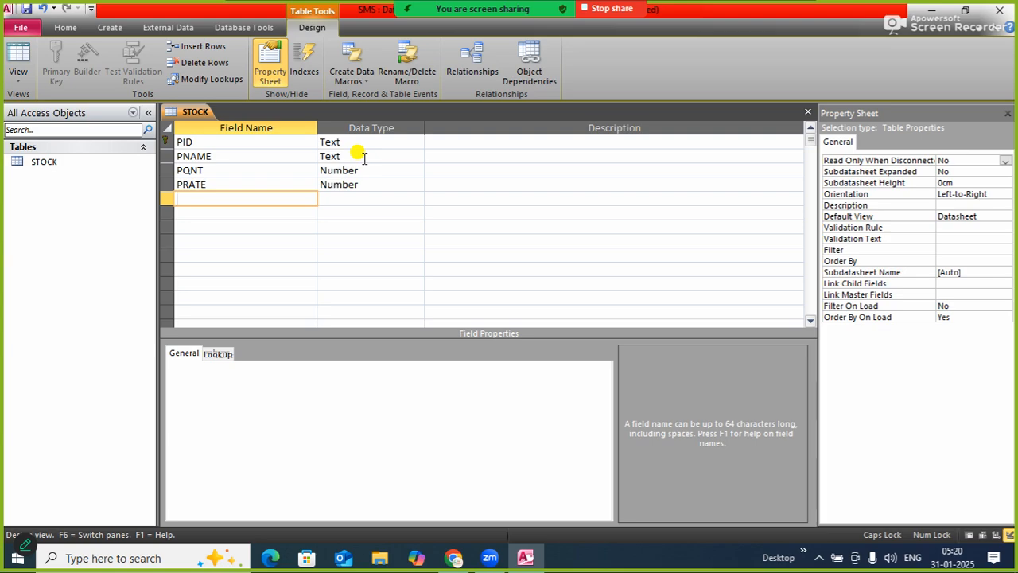
Add an AMT field with the Number data type below PRATE
{"action": "type", "text": "AMT"}
{"action": "key", "text": "Return"}
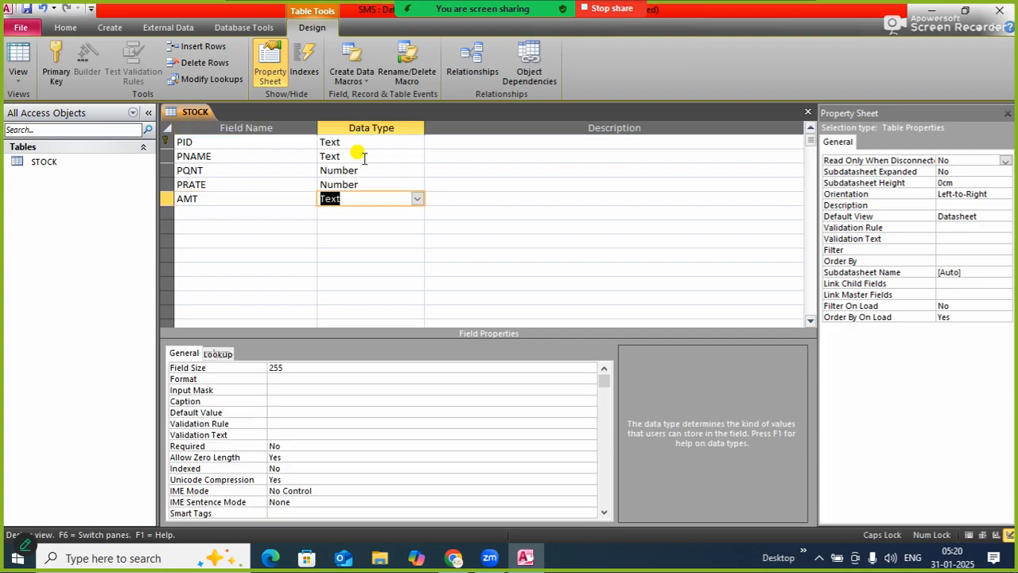
{"action": "type", "text": "N"}
{"action": "key", "text": "Return"}
Add a GST field with the Number data type below AMT
{"action": "key", "text": "Return"}
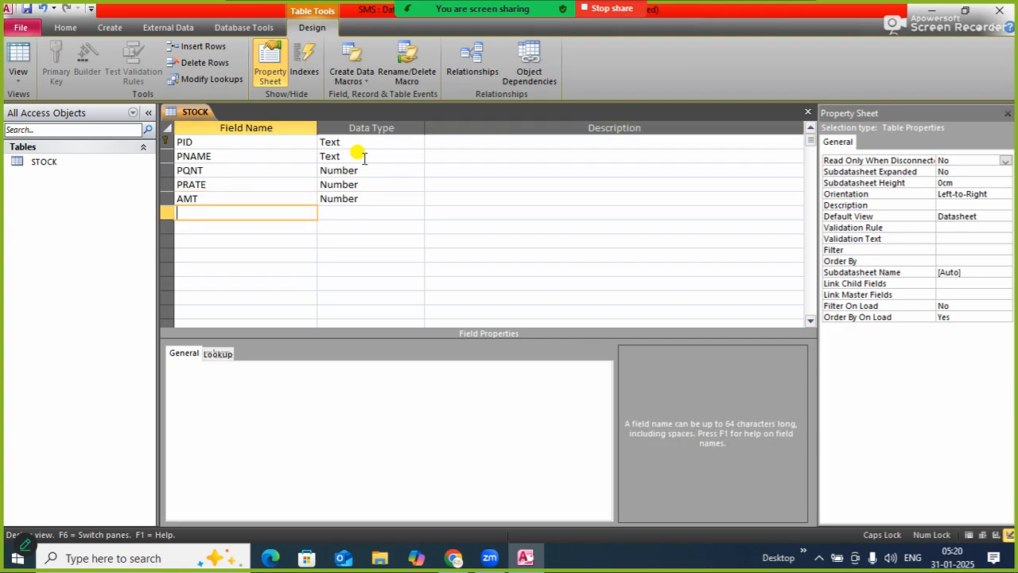
{"action": "type", "text": "GST"}
{"action": "key", "text": "Return"}
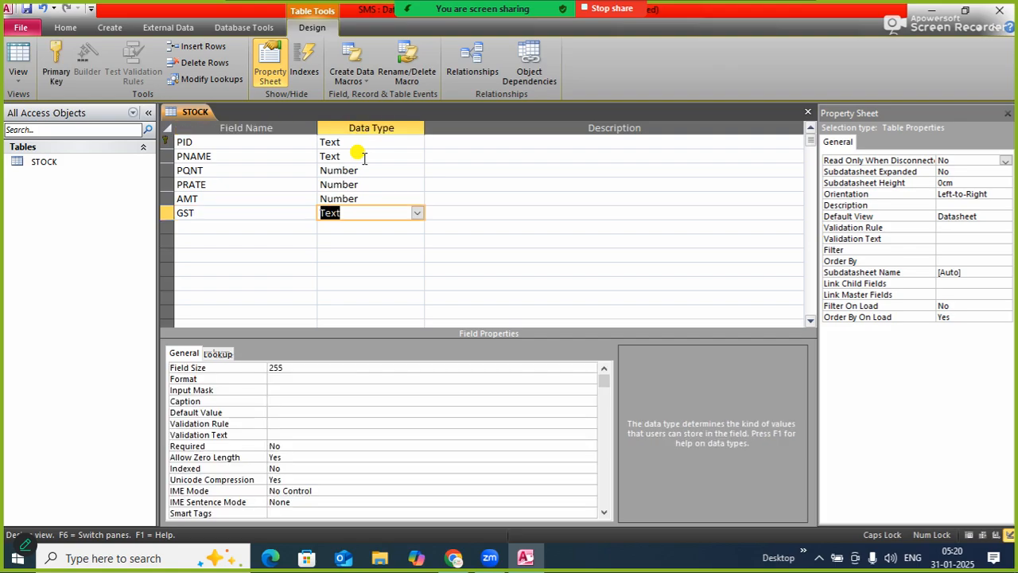
{"action": "type", "text": "N"}
{"action": "key", "text": "Return"}
{"action": "key", "text": "Return"}
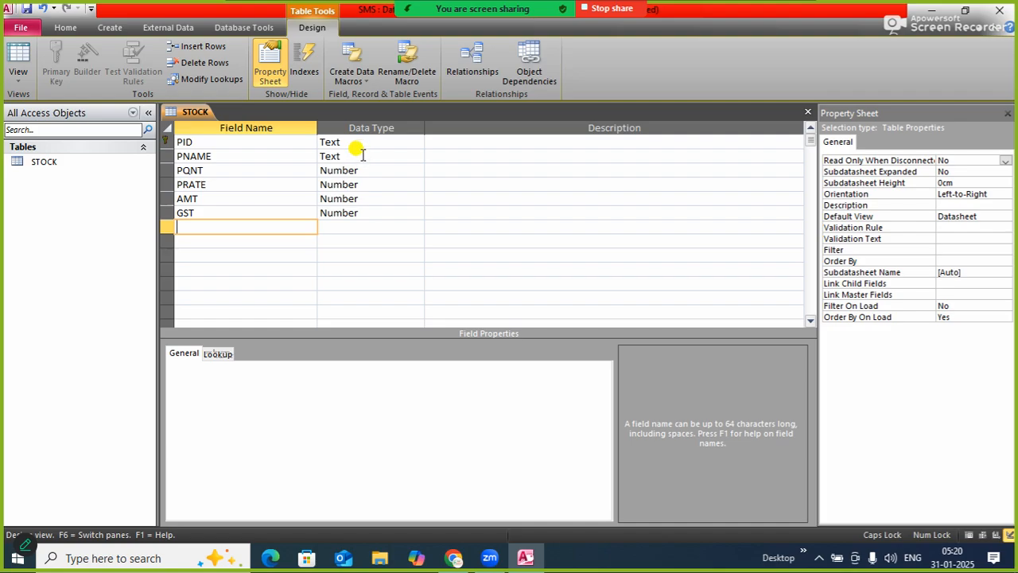
{"action": "type", "text": "FAMT"}
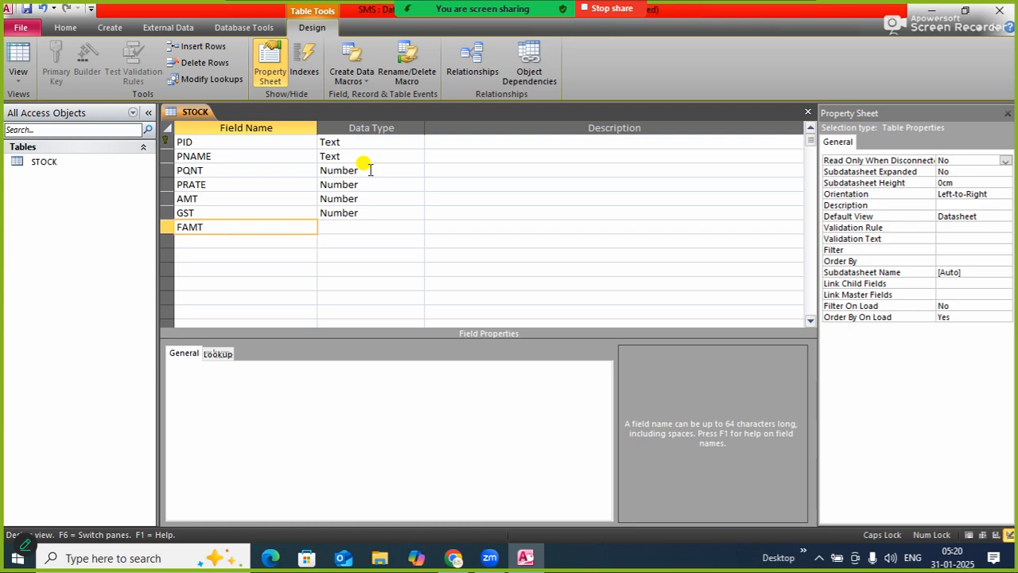
{"action": "key", "text": "BackSpace"}
{"action": "key", "text": "BackSpace"}
{"action": "key", "text": "BackSpace"}
{"action": "key", "text": "BackSpace"}
Add a TOTAL field with the Number data type as the last field of the STOCK table
{"action": "type", "text": "TOTAL"}
{"action": "key", "text": "Tab"}
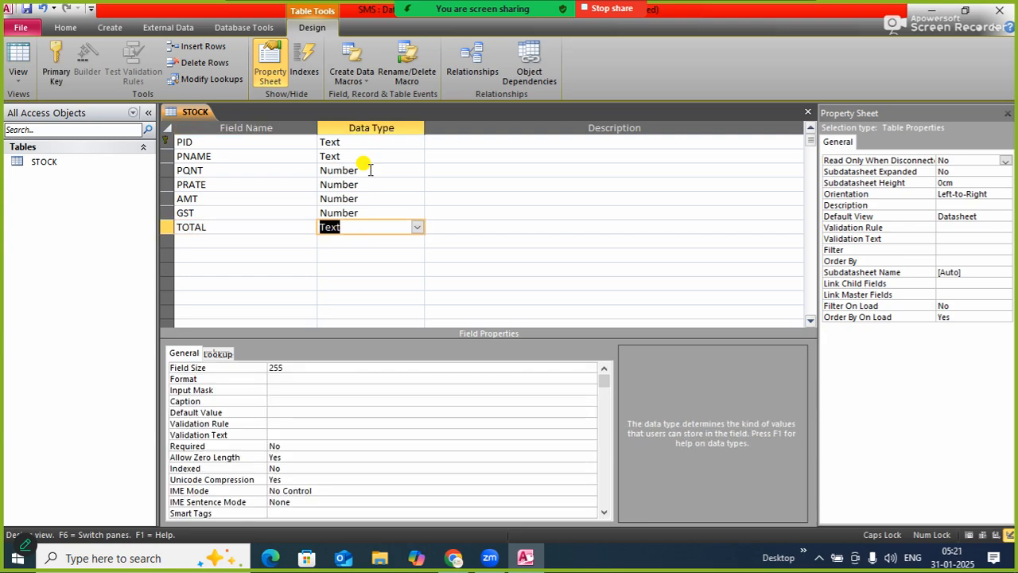
{"action": "type", "text": "n"}
{"action": "key", "text": "Tab"}
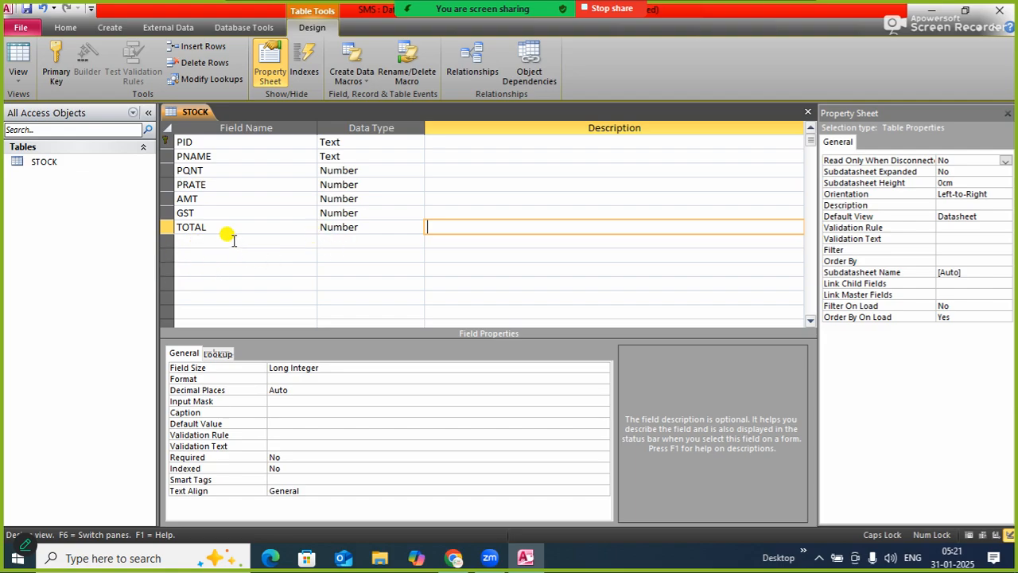
Save the STOCK table design and close all open objects
{"action": "right_click", "coordinate": [198, 116]}
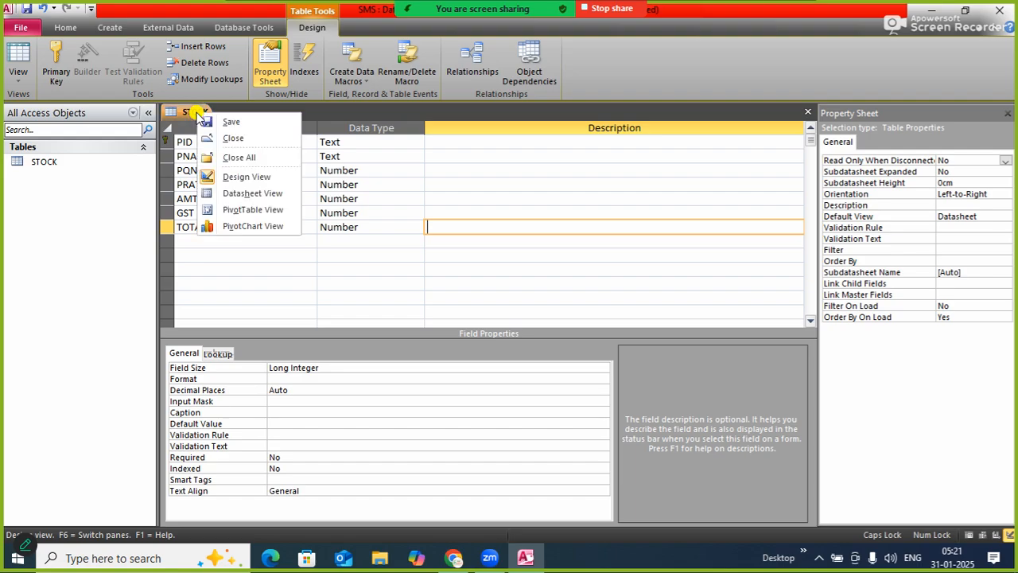
{"action": "left_click", "coordinate": [203, 122]}
{"action": "right_click", "coordinate": [200, 119]}
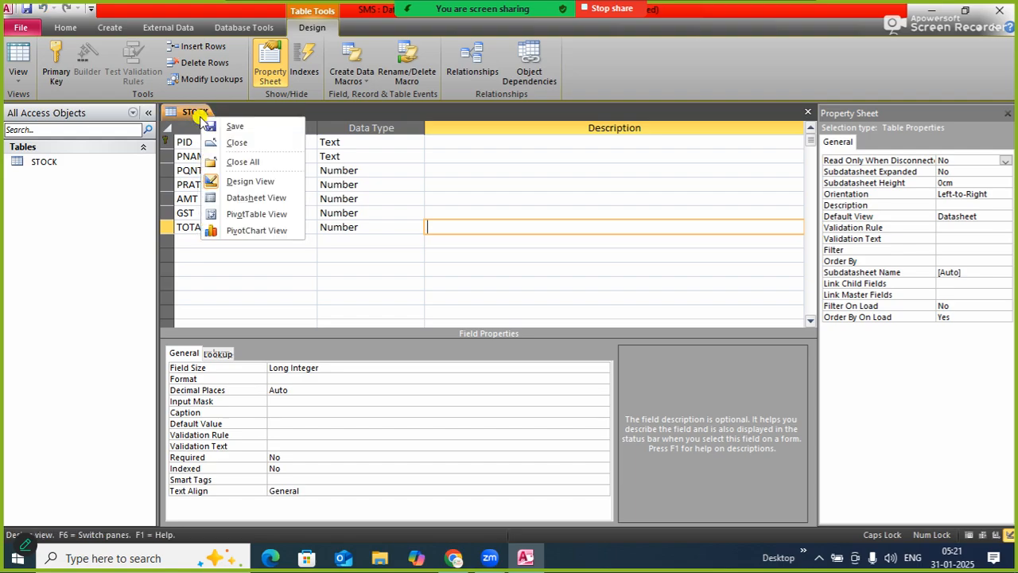
{"action": "left_click", "coordinate": [239, 164]}
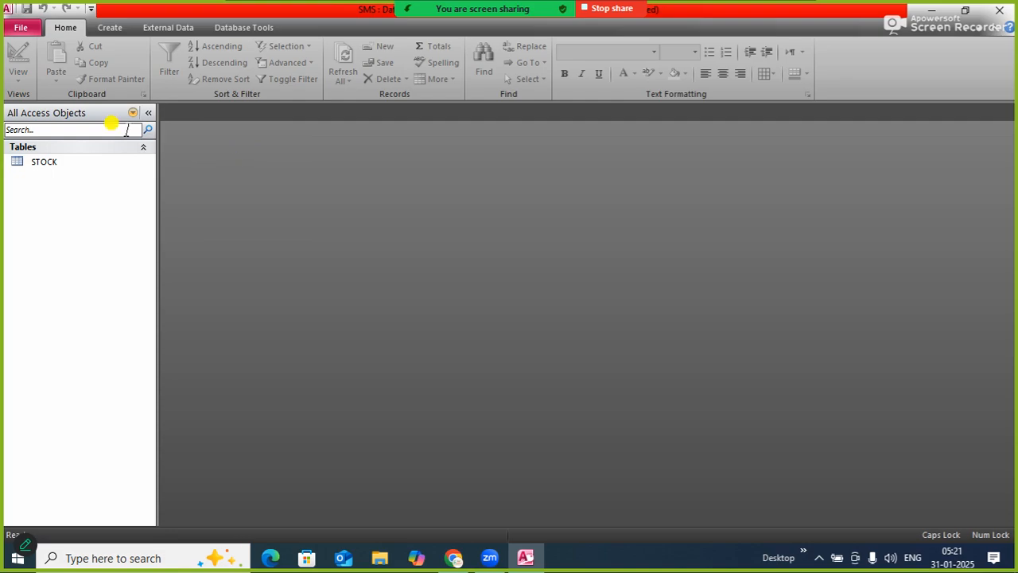
Create a second table in Design View
{"action": "left_click", "coordinate": [112, 29]}
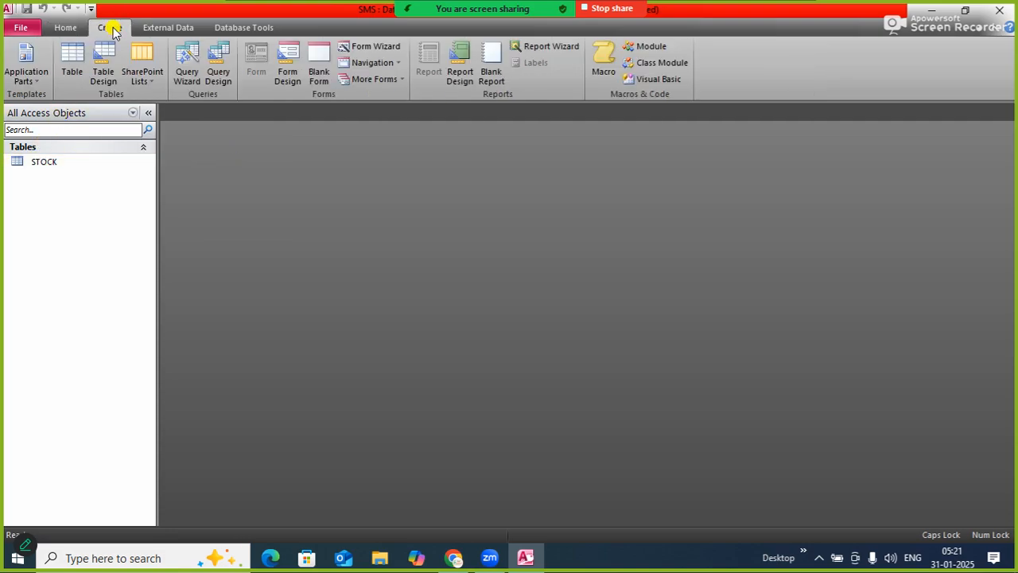
{"action": "left_click", "coordinate": [106, 68]}
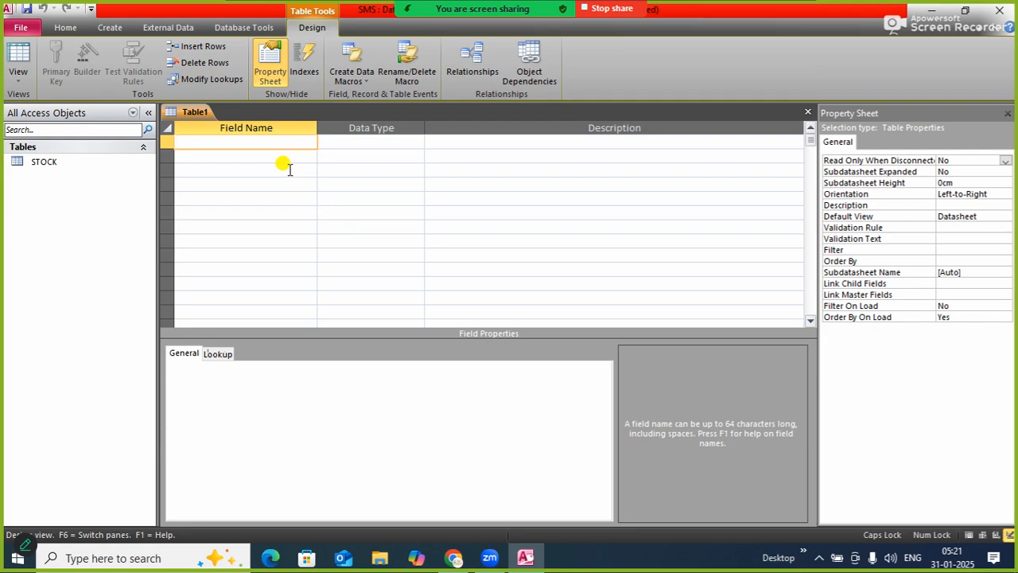
{"action": "type", "text": "NAME"}
{"action": "key", "text": "Tab"}
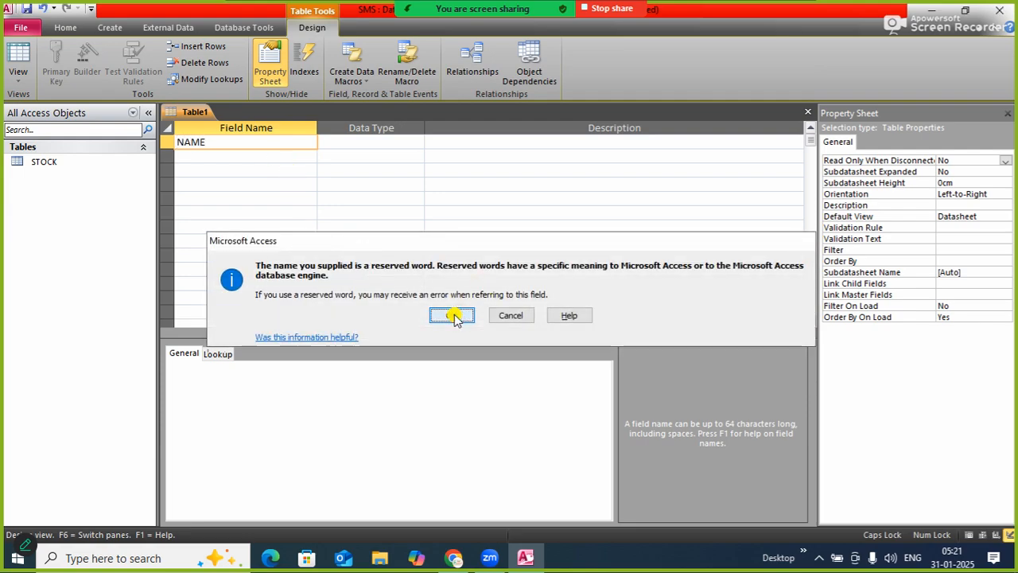
{"action": "left_click", "coordinate": [452, 315]}
{"action": "left_click", "coordinate": [280, 146]}
{"action": "key", "text": "BackSpace"}
{"action": "key", "text": "BackSpace"}
{"action": "key", "text": "BackSpace"}
{"action": "key", "text": "BackSpace"}
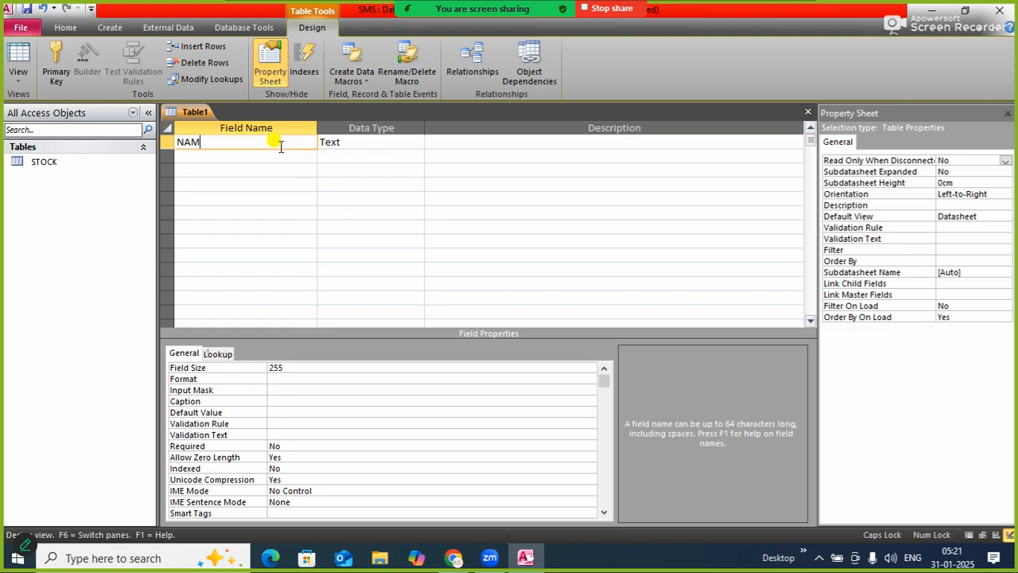
Add EID and NAME fields with the Text data type and make EID the primary key
{"action": "type", "text": "EID"}
{"action": "key", "text": "Tab"}
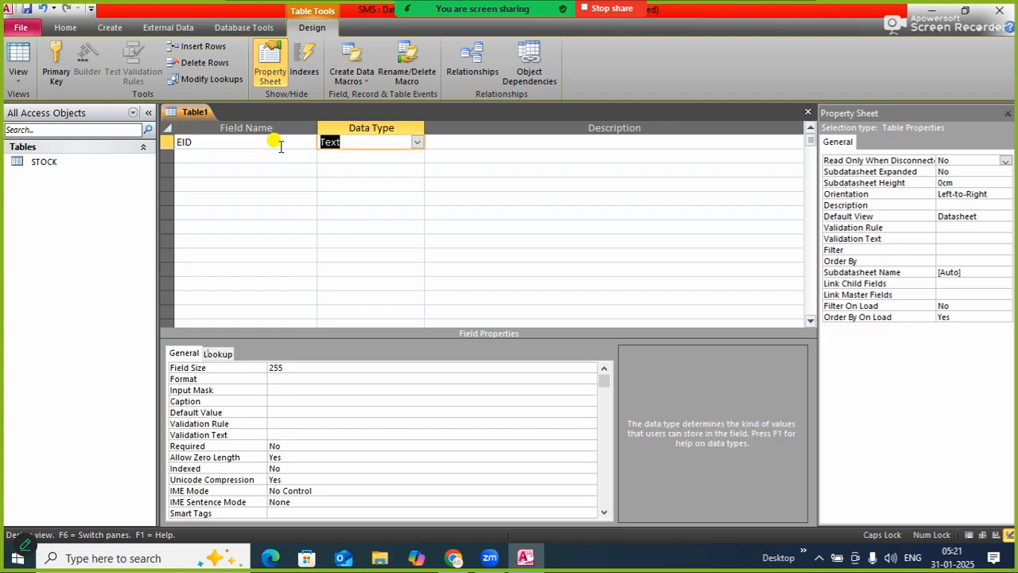
{"action": "key", "text": "Tab"}
{"action": "key", "text": "Tab"}
{"action": "type", "text": "NAME"}
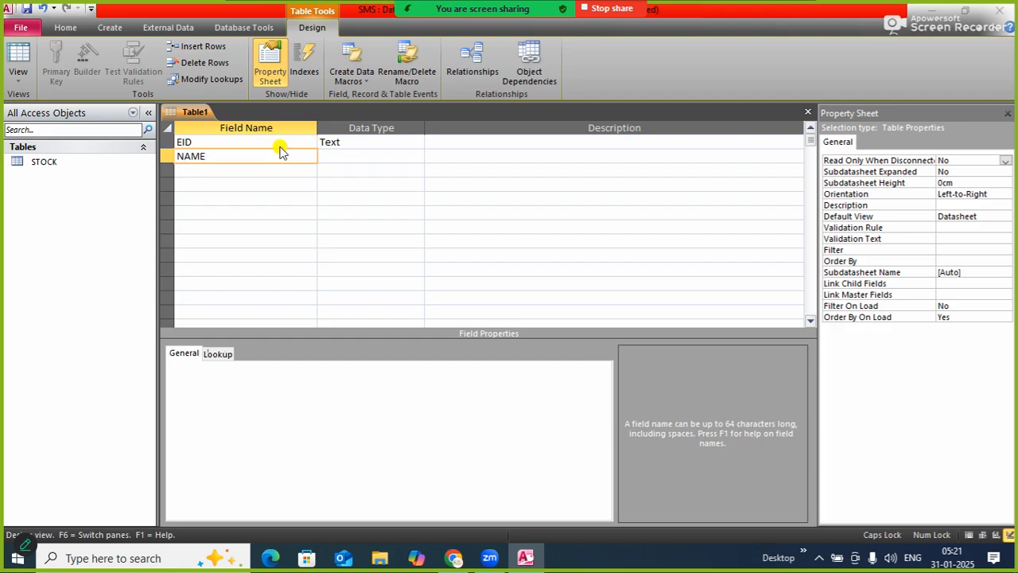
{"action": "key", "text": "Tab"}
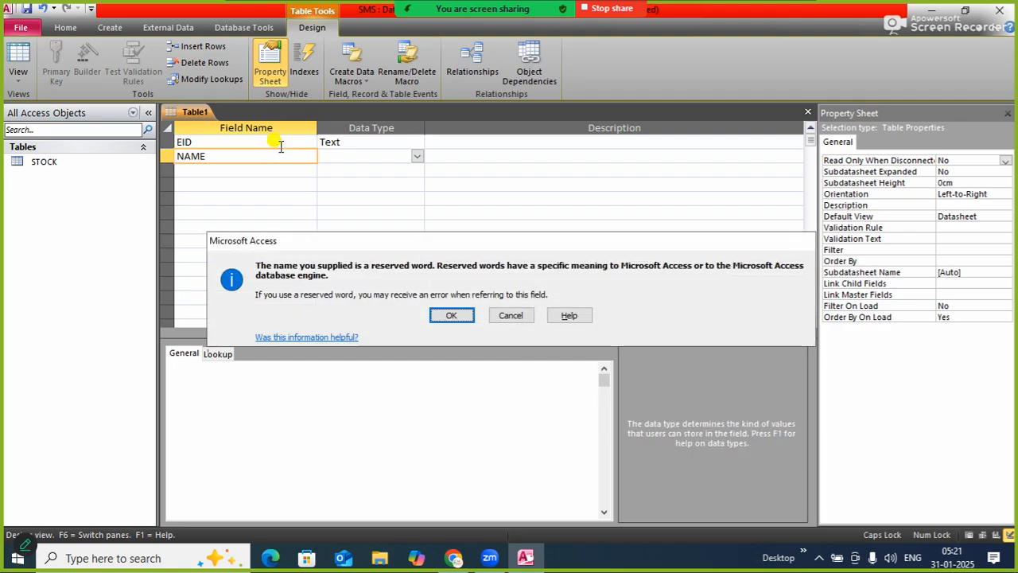
{"action": "key", "text": "Return"}
{"action": "right_click", "coordinate": [165, 141]}
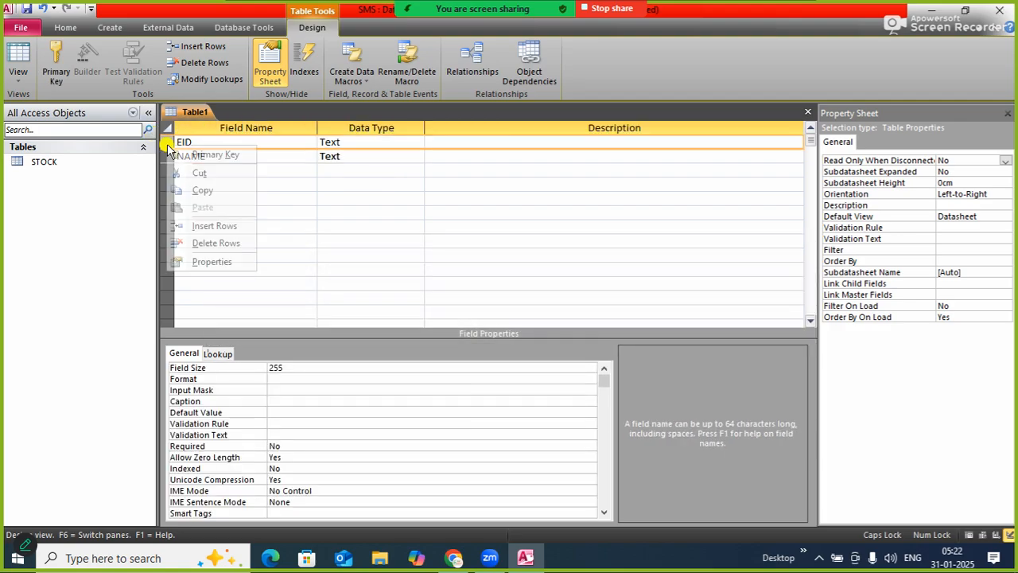
{"action": "left_click", "coordinate": [213, 154]}
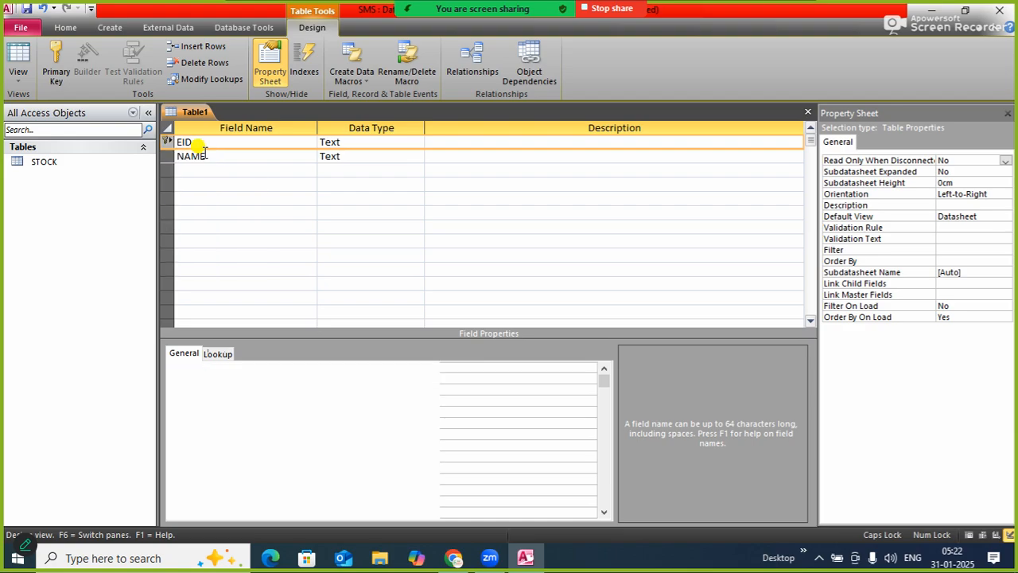
Add a BS field with the Number data type below NAME
{"action": "left_click", "coordinate": [358, 155]}
{"action": "key", "text": "Tab"}
{"action": "key", "text": "Tab"}
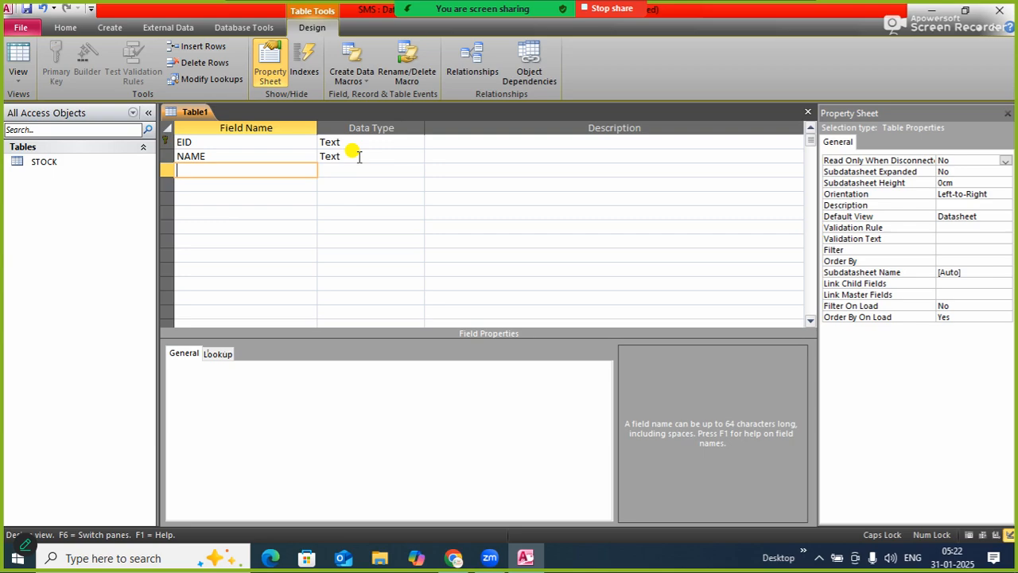
{"action": "type", "text": "BS"}
{"action": "key", "text": "Tab"}
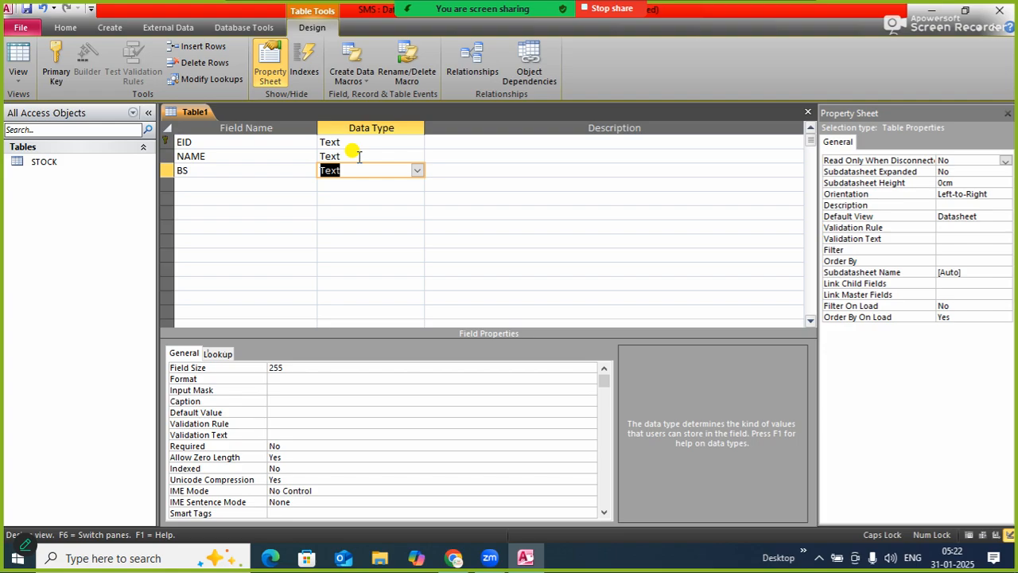
{"action": "type", "text": "n"}
{"action": "key", "text": "Tab"}
Add a TA field with the Number data type below BS
{"action": "key", "text": "Tab"}
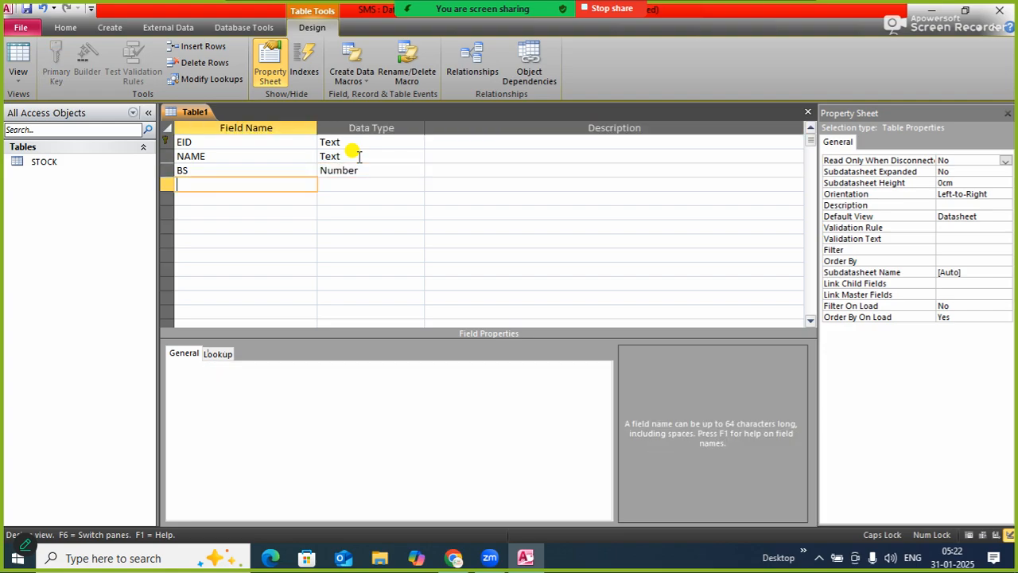
{"action": "type", "text": "TA"}
{"action": "key", "text": "Tab"}
{"action": "type", "text": "n"}
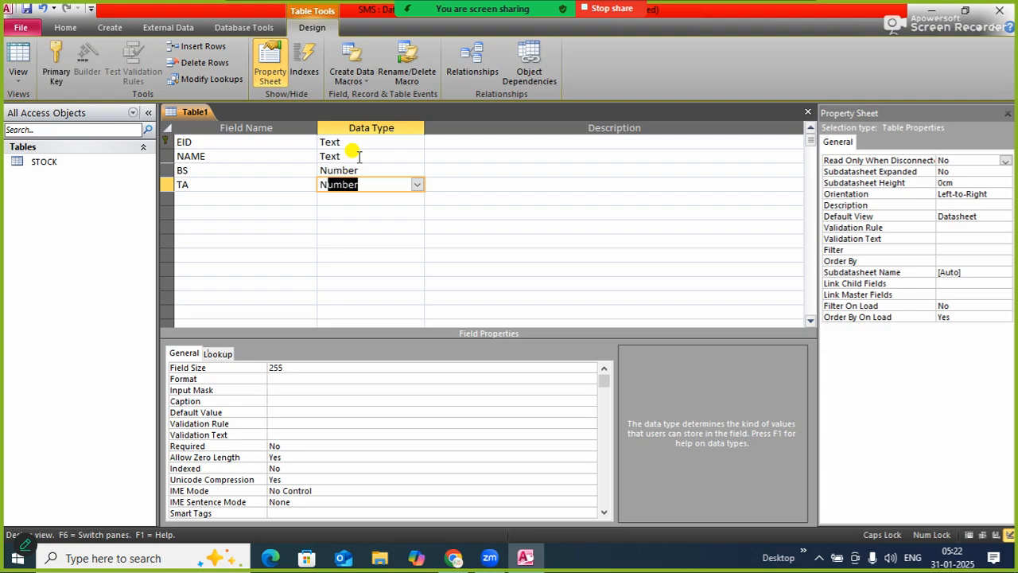
Add a DA field with the Number data type below TA
{"action": "key", "text": "Tab"}
{"action": "key", "text": "Tab"}
{"action": "type", "text": "DA"}
{"action": "key", "text": "Tab"}
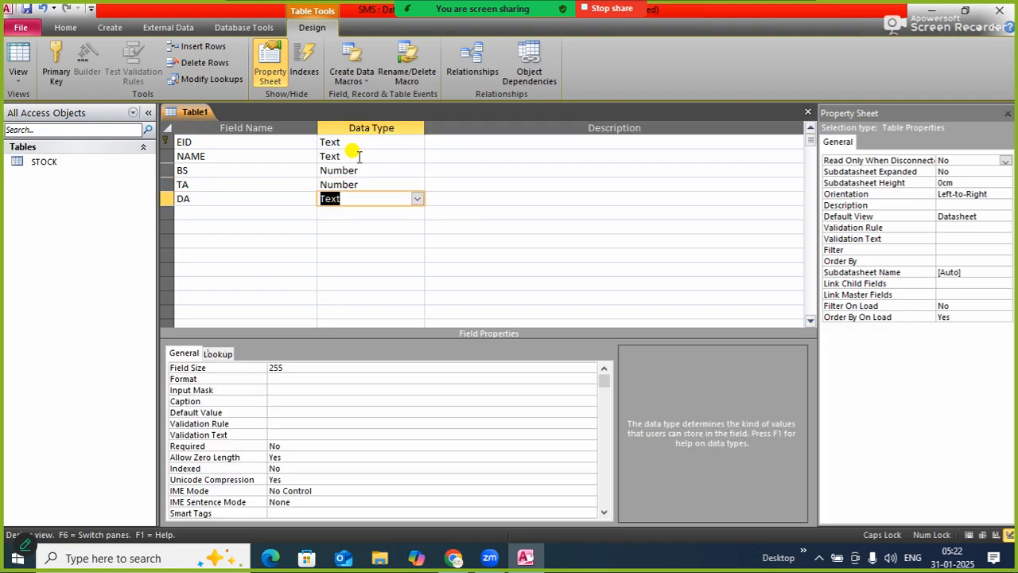
{"action": "type", "text": "n"}
Add an HRA field with the Number data type below DA
{"action": "key", "text": "Tab"}
{"action": "key", "text": "Tab"}
{"action": "type", "text": "H"}
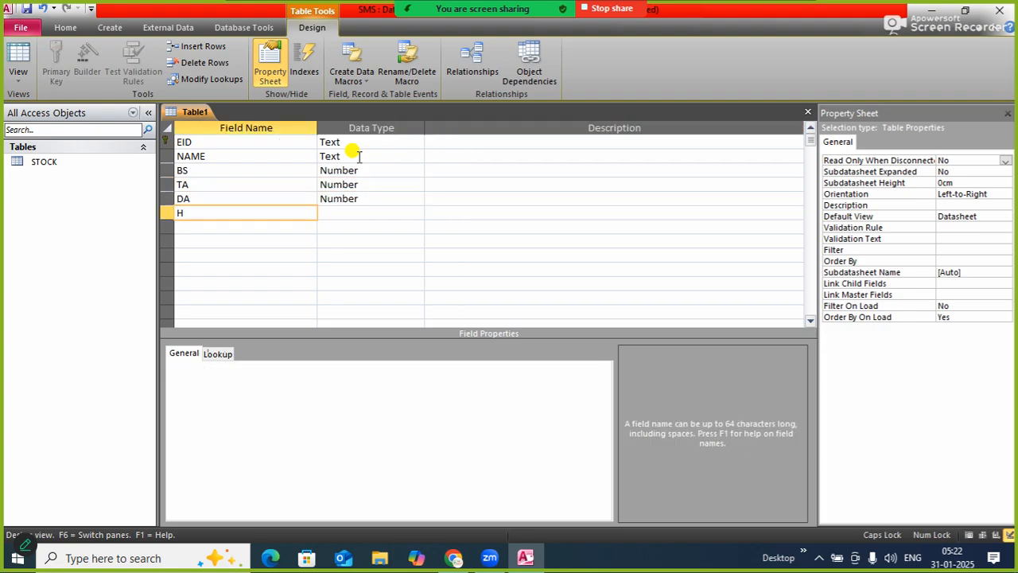
{"action": "type", "text": "RA"}
{"action": "key", "text": "Tab"}
{"action": "type", "text": "n"}
Add a GS field with the Number data type below HRA
{"action": "key", "text": "Tab"}
{"action": "key", "text": "Tab"}
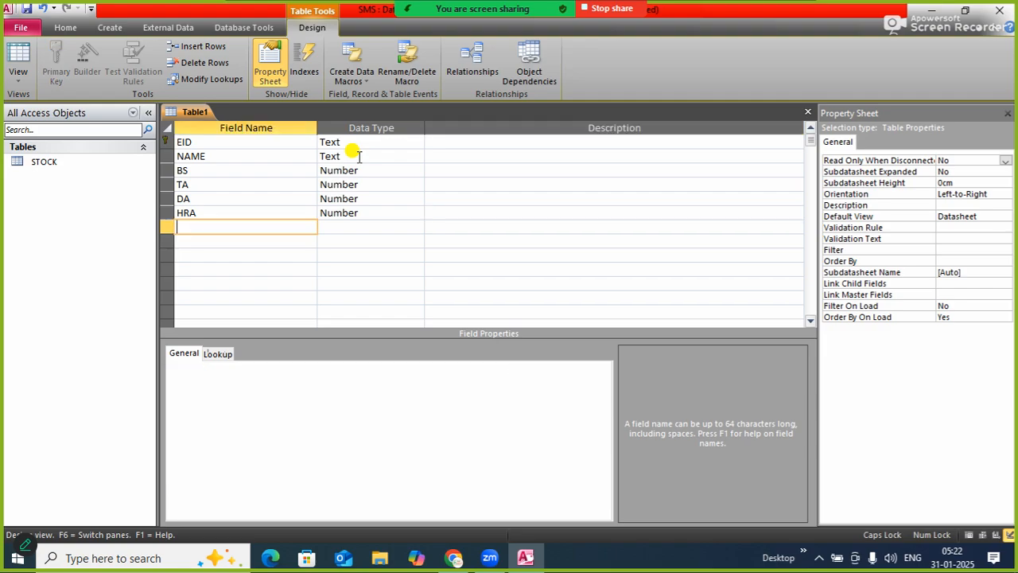
{"action": "type", "text": "GS"}
{"action": "key", "text": "Tab"}
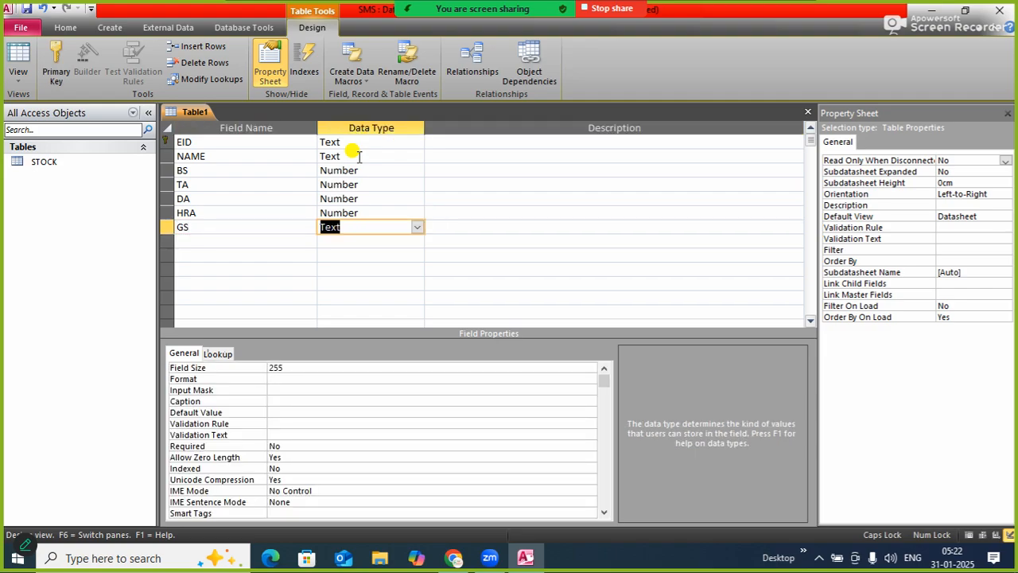
{"action": "type", "text": "n"}
{"action": "key", "text": "Tab"}
{"action": "key", "text": "Tab"}
Add a TDS field with the Number data type below GS
{"action": "type", "text": "DS"}
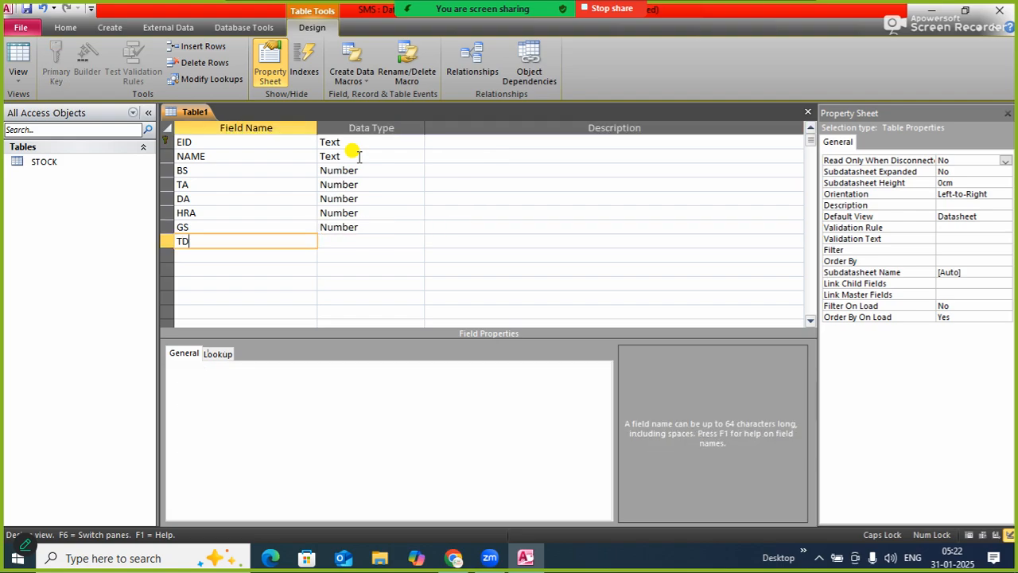
{"action": "key", "text": "Tab"}
{"action": "type", "text": "N"}
{"action": "key", "text": "Tab"}
{"action": "key", "text": "Tab"}
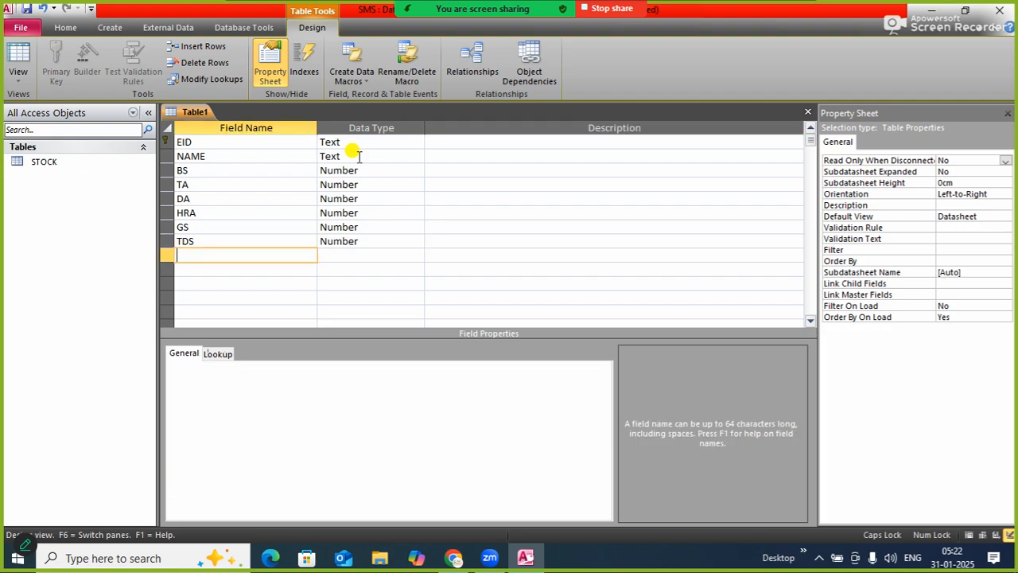
Add an NS field with the Number data type as the last field of the table
{"action": "type", "text": "NS"}
{"action": "key", "text": "Tab"}
{"action": "type", "text": "N"}
{"action": "key", "text": "Tab"}
{"action": "key", "text": "Tab"}
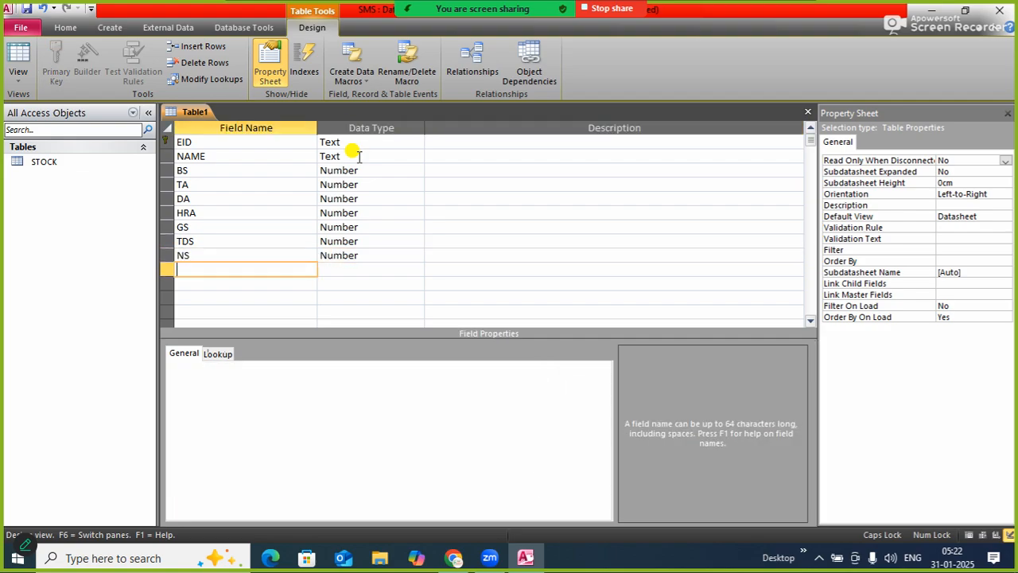
Save the new table as EMP and close all open objects
{"action": "right_click", "coordinate": [197, 113]}
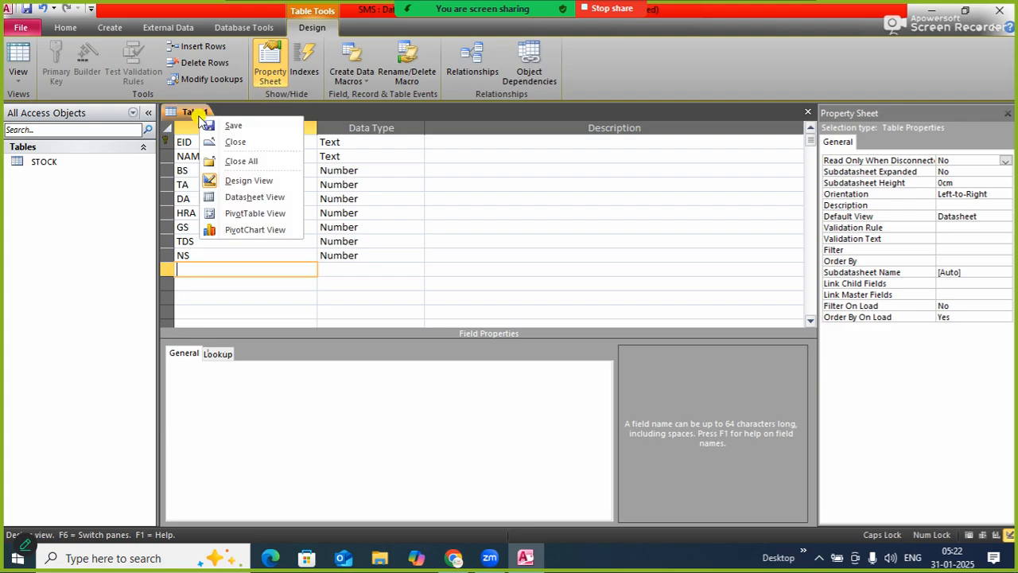
{"action": "left_click", "coordinate": [233, 129]}
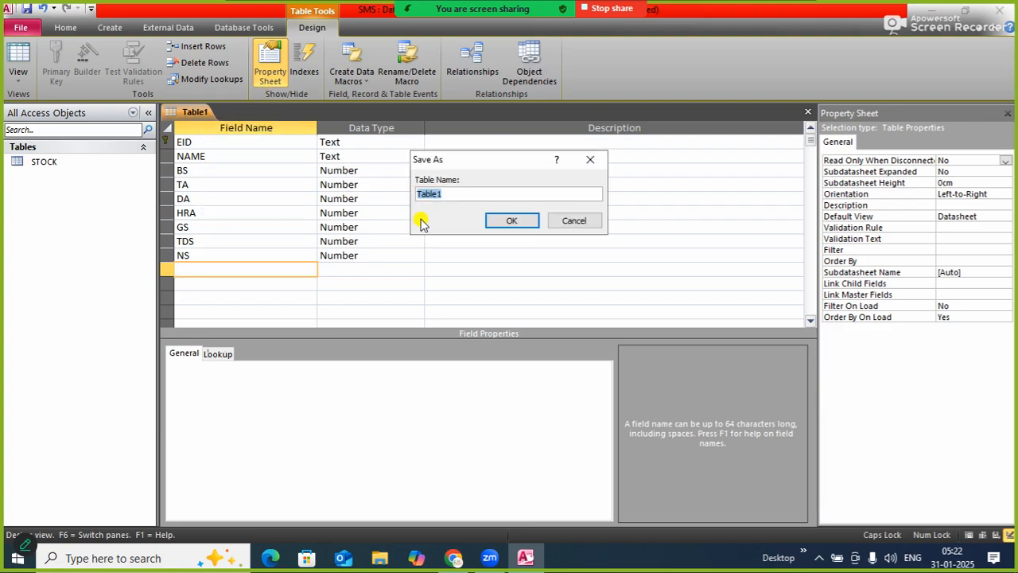
{"action": "type", "text": "EMP"}
{"action": "key", "text": "Return"}
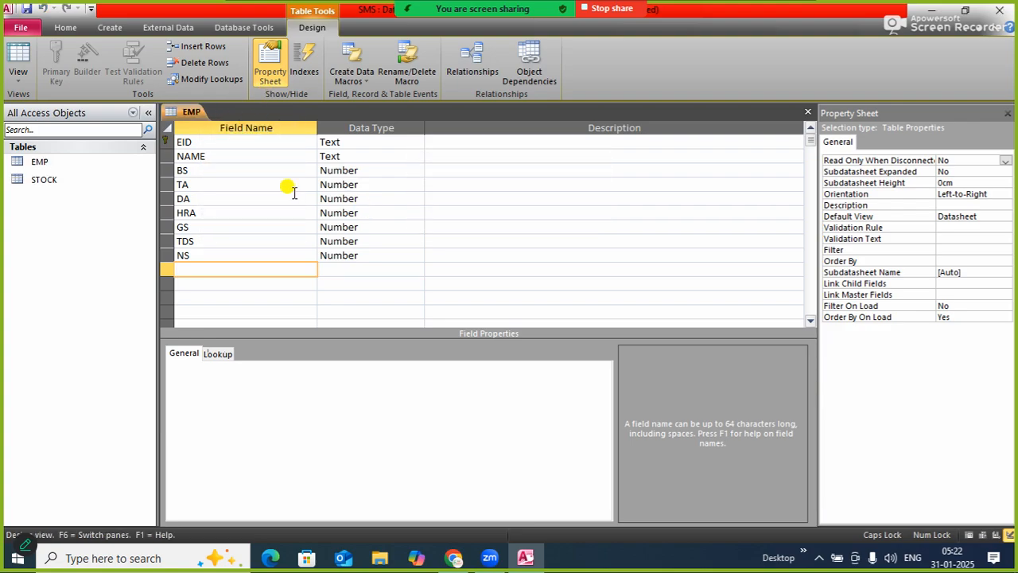
{"action": "right_click", "coordinate": [191, 113]}
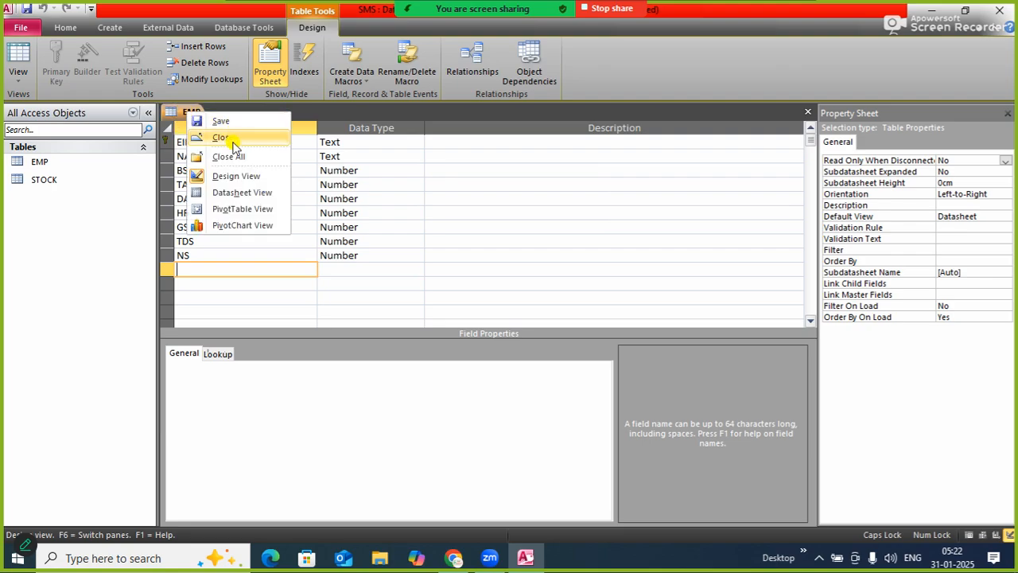
{"action": "left_click", "coordinate": [236, 159]}
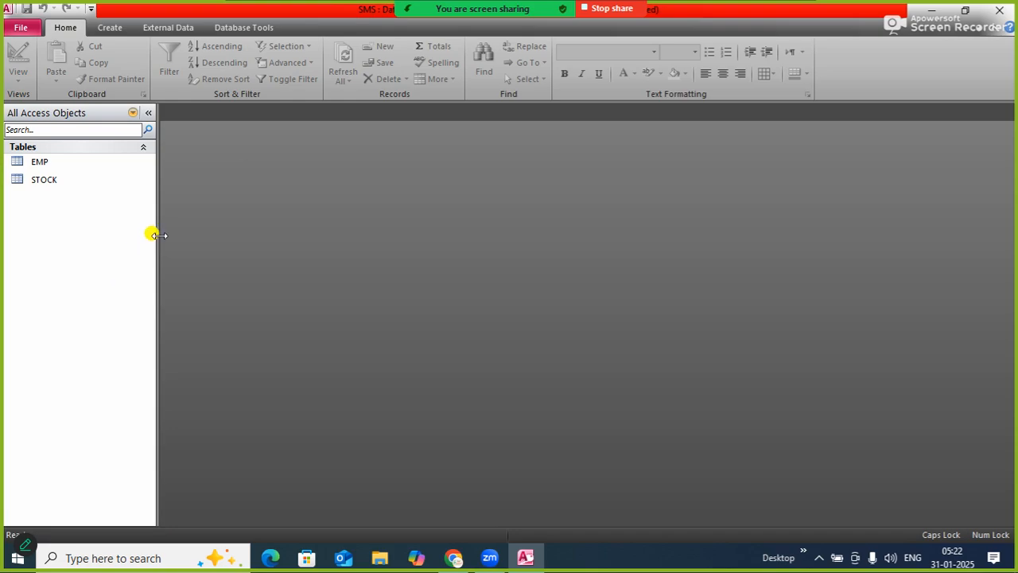
Open the EMP table, create a form based on it and switch the form to Form View
{"action": "left_click_drag", "start_coordinate": [158, 238], "coordinate": [186, 243]}
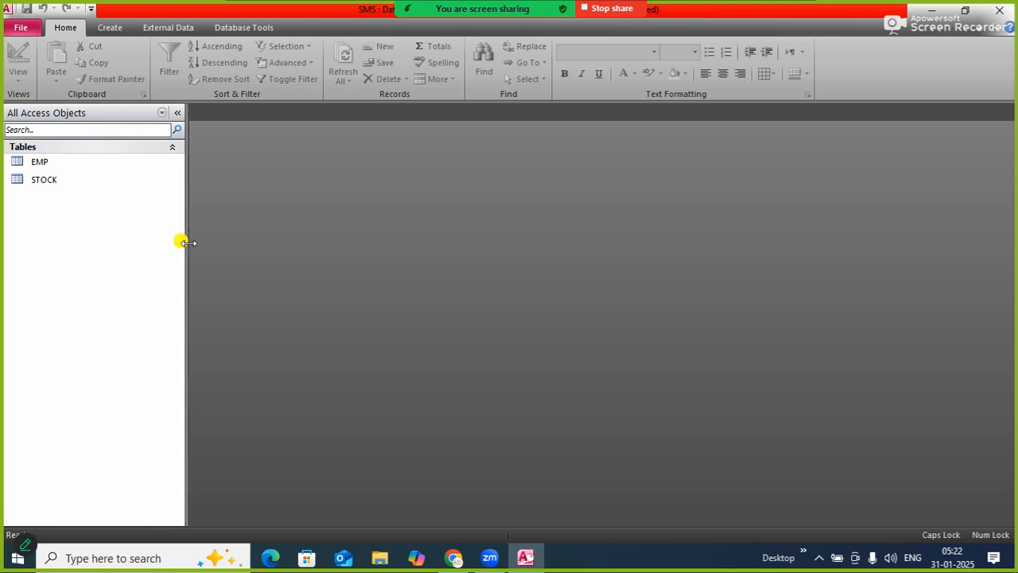
{"action": "double_click", "coordinate": [52, 162]}
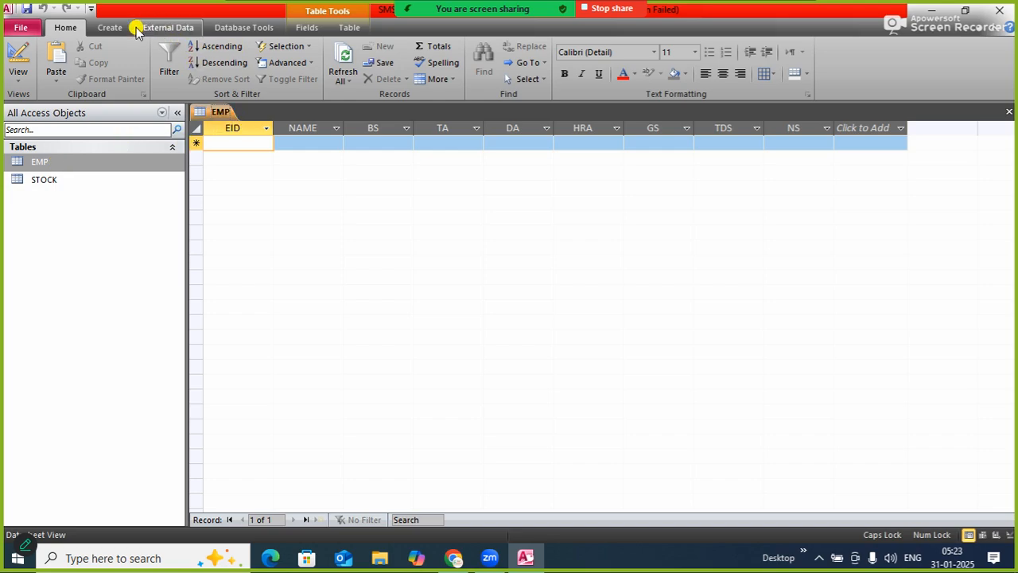
{"action": "left_click", "coordinate": [111, 27]}
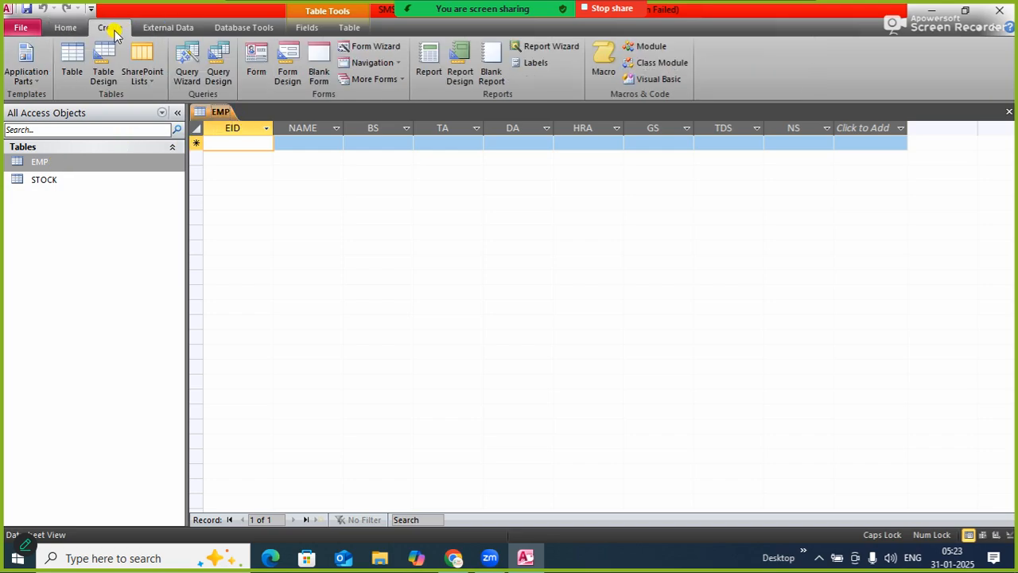
{"action": "left_click", "coordinate": [257, 61]}
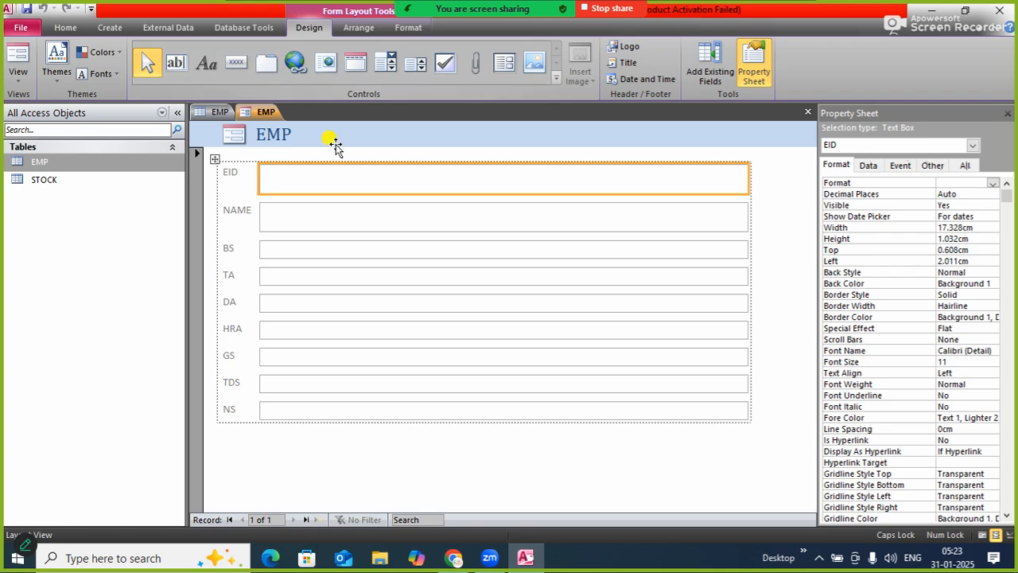
{"action": "right_click", "coordinate": [257, 119]}
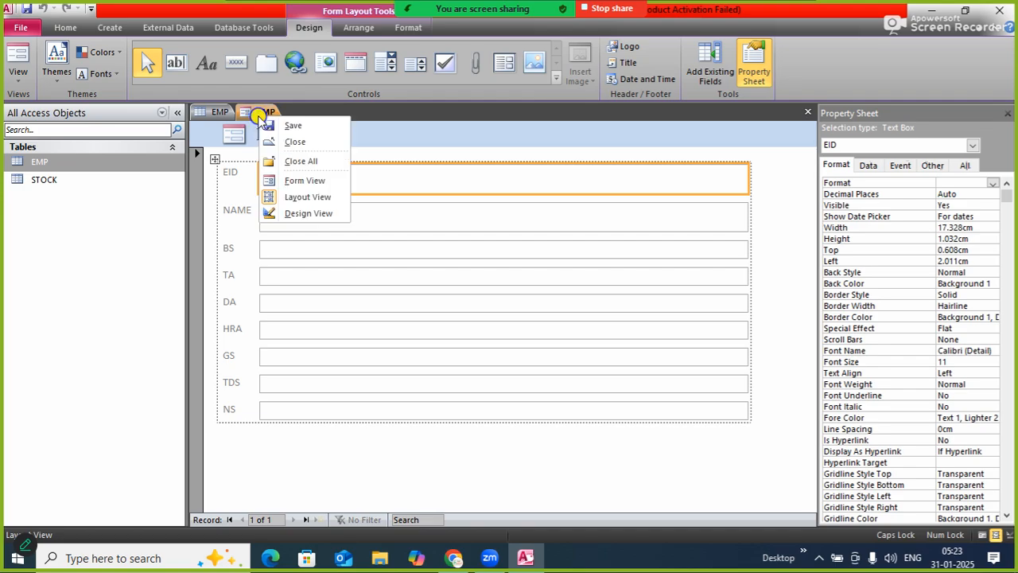
{"action": "left_click", "coordinate": [302, 182]}
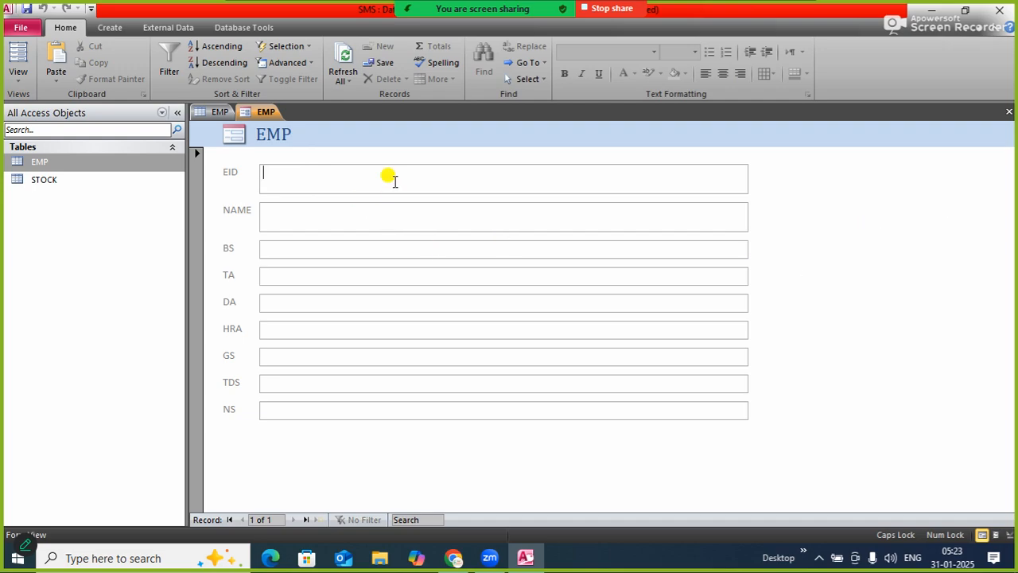
Enter the employee's ID, name and a BS of 10000 in the EMP form, and advance to a new record
{"action": "type", "text": "E00"}
{"action": "key", "text": "BackSpace"}
{"action": "key", "text": "BackSpace"}
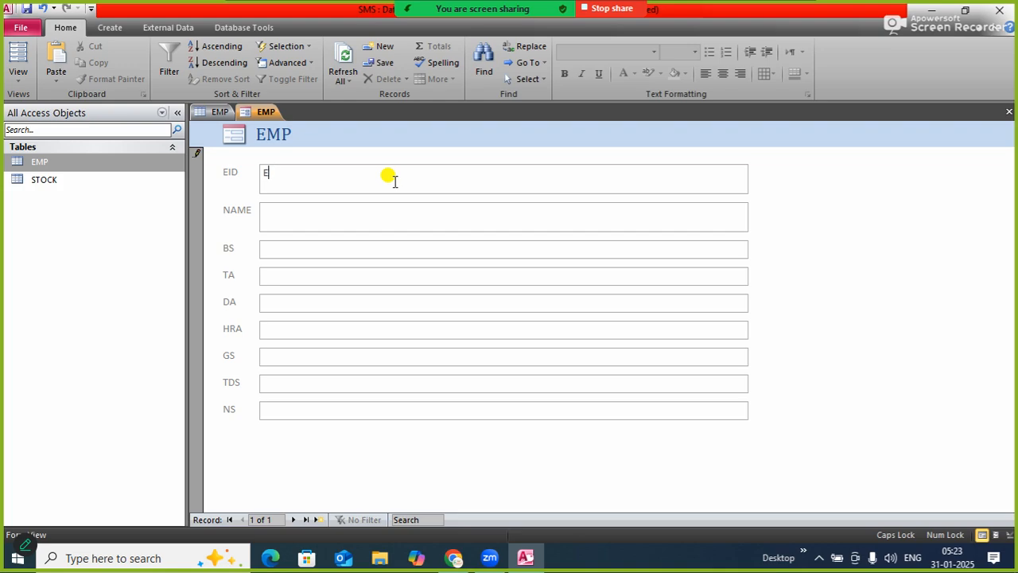
{"action": "type", "text": "101"}
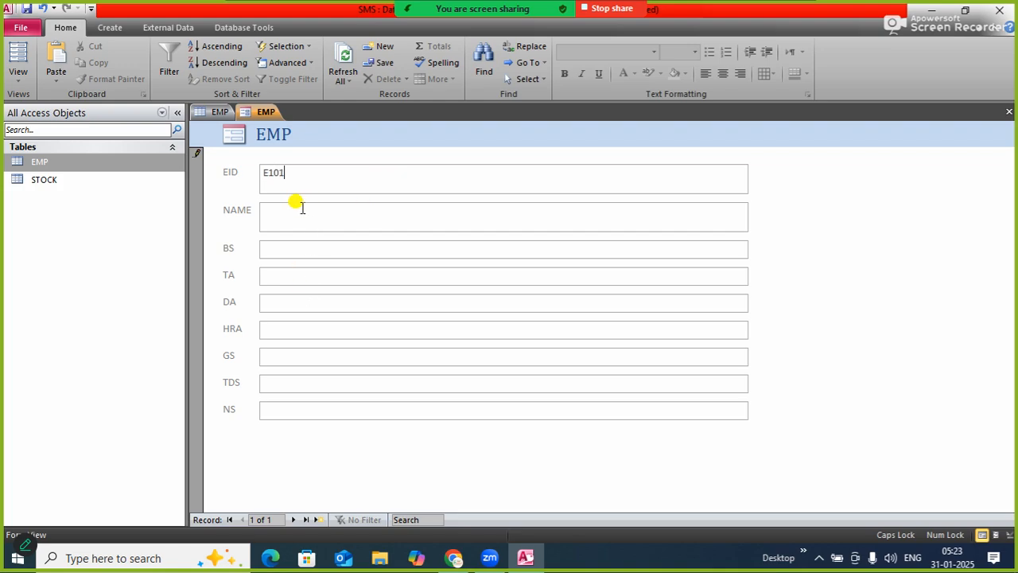
{"action": "left_click", "coordinate": [299, 217]}
{"action": "type", "text": "RAVI"}
{"action": "type", "text": "10000"}
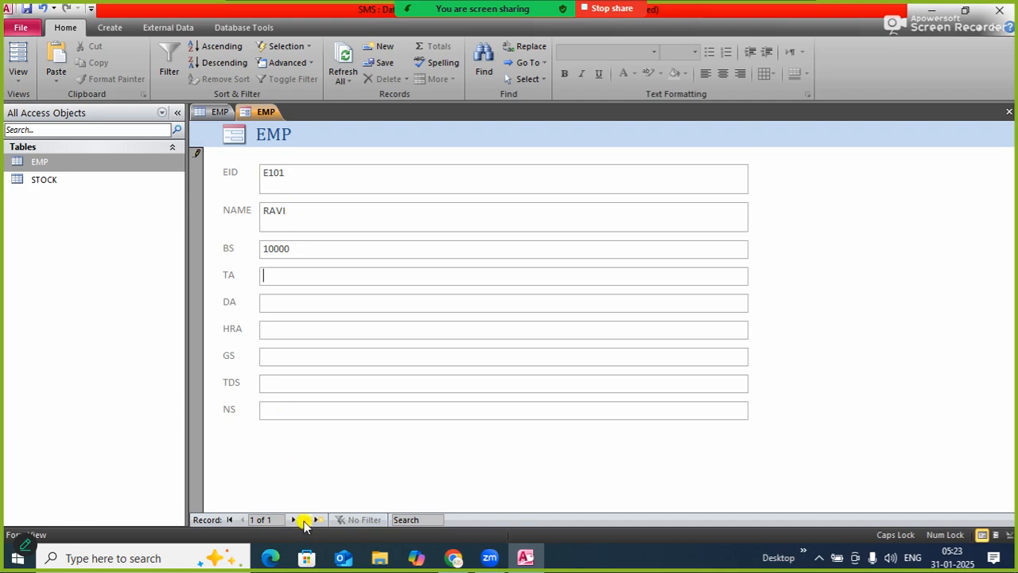
{"action": "key", "text": "Tab"}
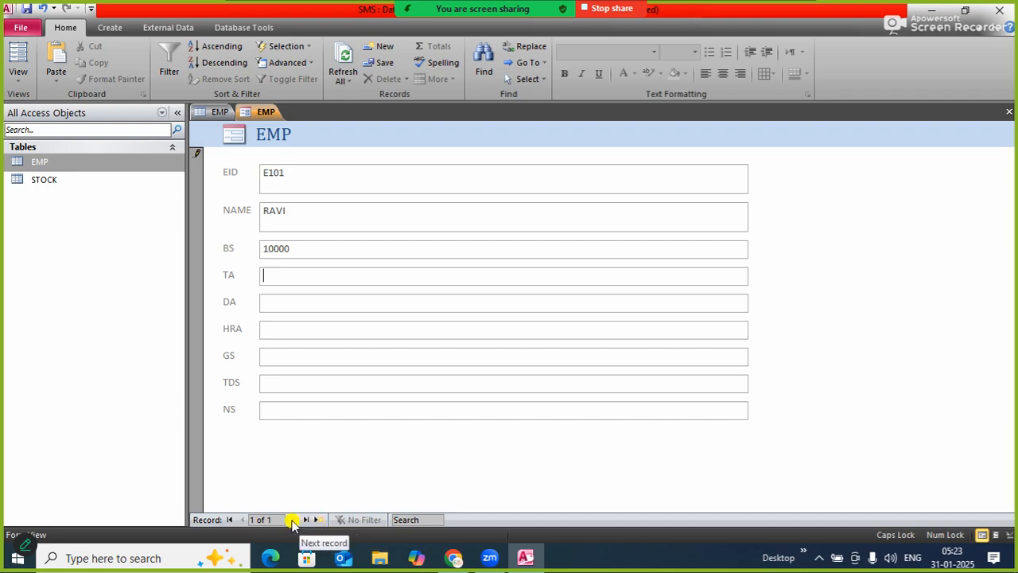
{"action": "left_click", "coordinate": [292, 520]}
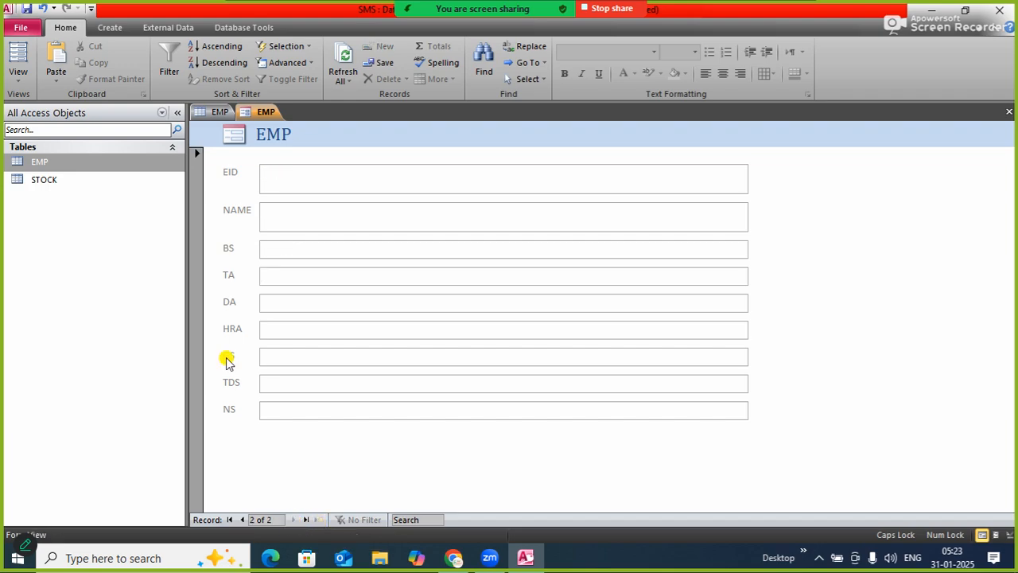
Refresh the EMP table datasheet to check the entered record, and return to the EMP form
{"action": "left_click", "coordinate": [211, 111]}
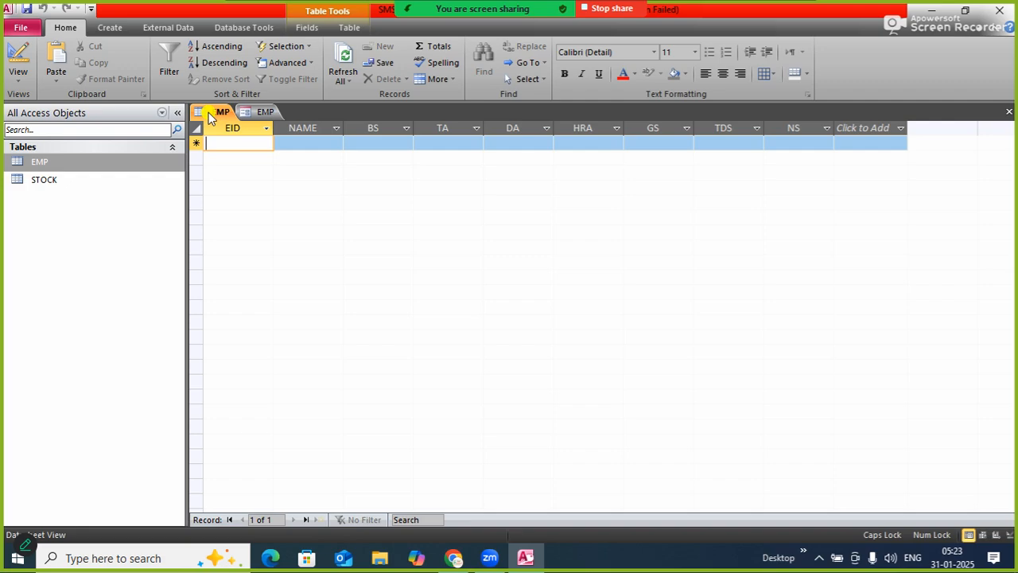
{"action": "left_click", "coordinate": [343, 59]}
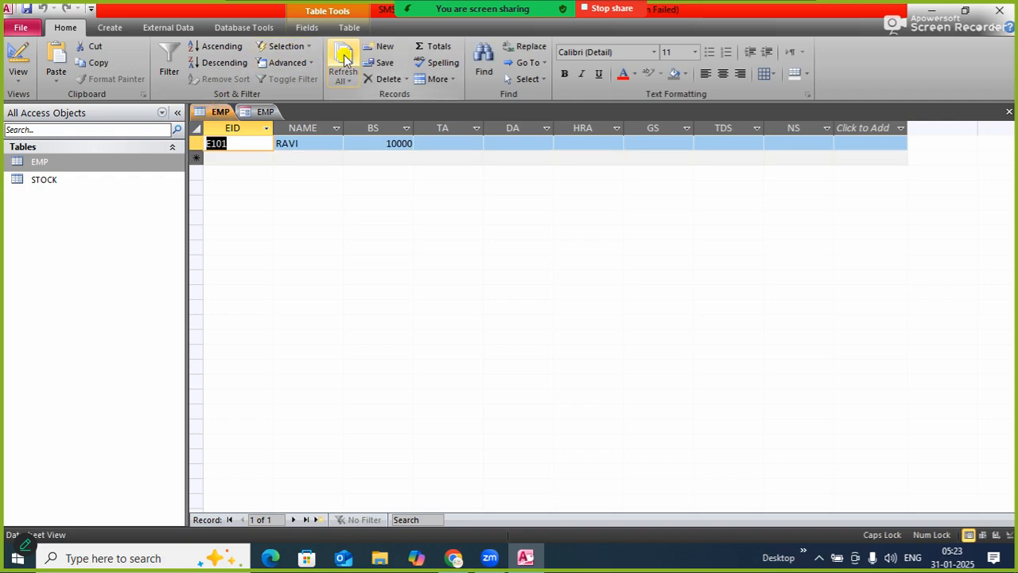
{"action": "left_click", "coordinate": [265, 113]}
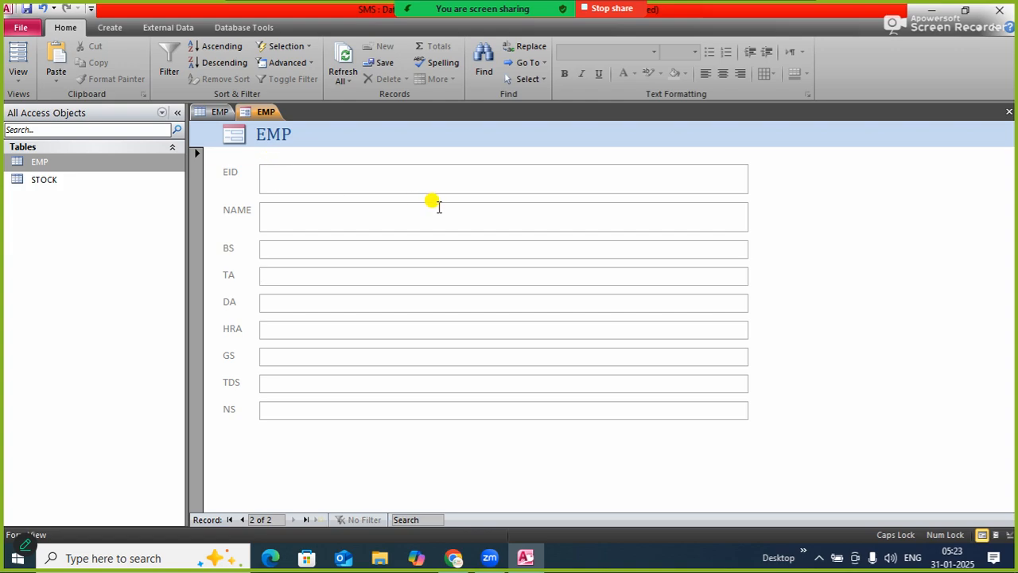
Enter the second employee's ID, name and a BS of 12000 in the EMP form, and advance to a new record
{"action": "type", "text": "E"}
{"action": "type", "text": "101"}
{"action": "type", "text": "MUKESH"}
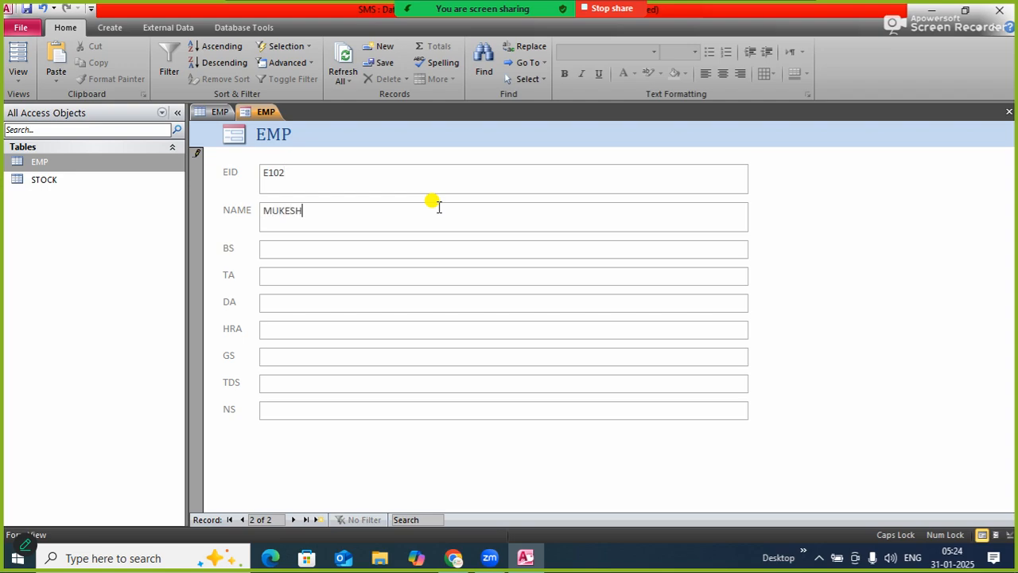
{"action": "left_click", "coordinate": [366, 247]}
{"action": "type", "text": "12000"}
{"action": "left_click", "coordinate": [292, 522]}
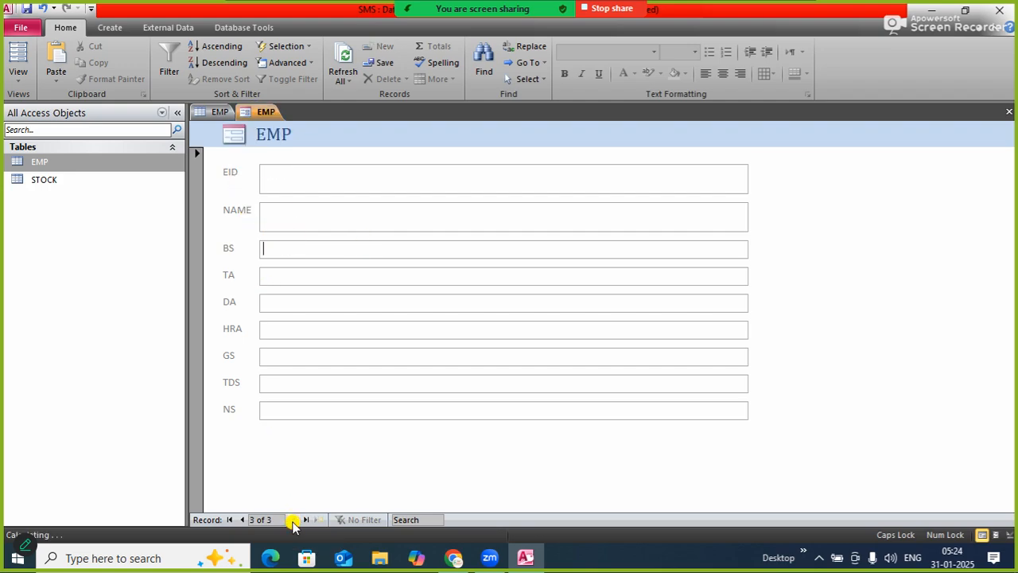
Refresh the EMP table datasheet to check the second employee's record, and return to the EMP form
{"action": "left_click", "coordinate": [215, 112]}
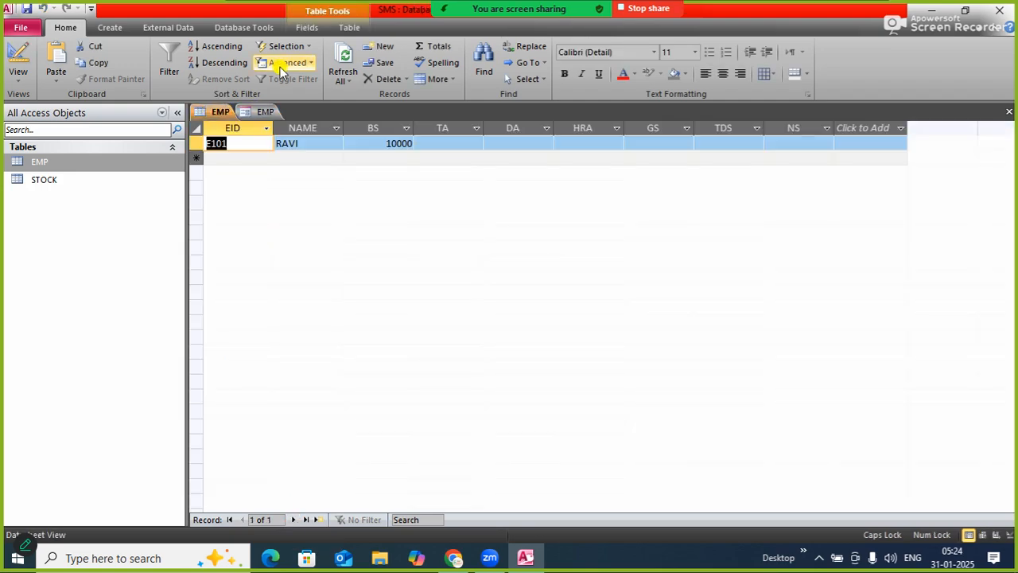
{"action": "left_click", "coordinate": [342, 56]}
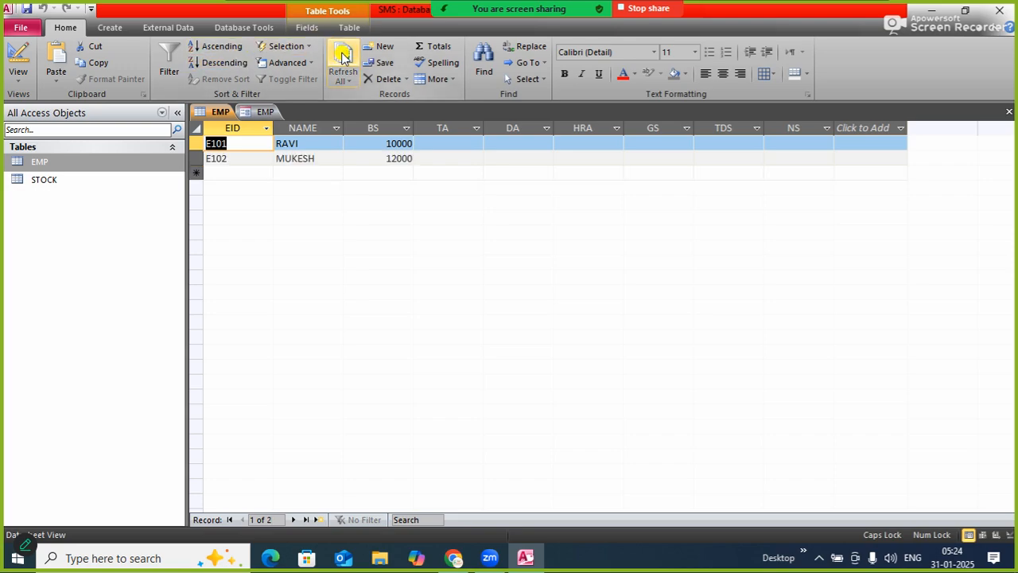
{"action": "left_click", "coordinate": [265, 112]}
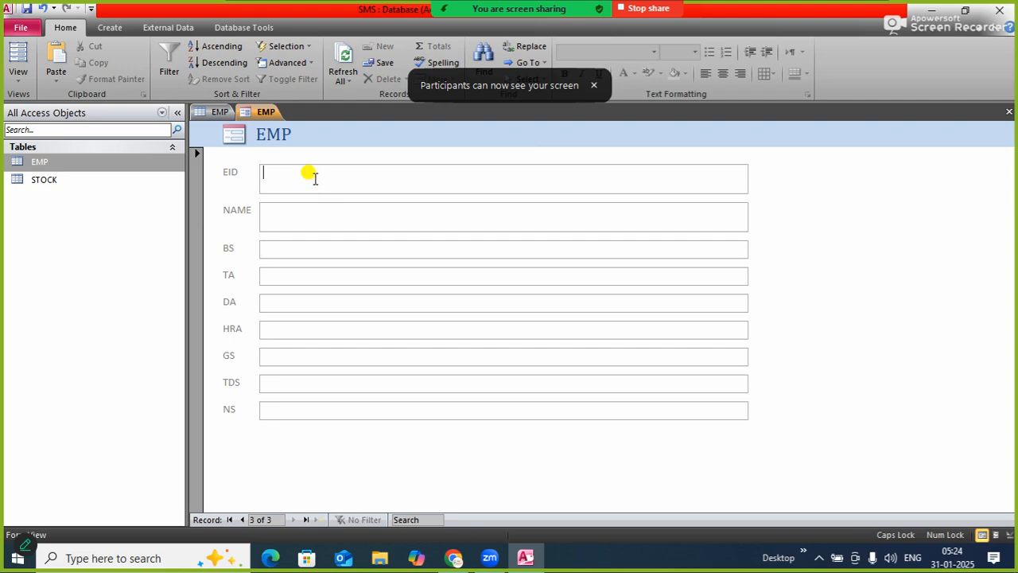
Enter the third employee's ID, name and a BS of 11000 in the EMP form, and advance to a new record
{"action": "type", "text": "RAKESH"}
{"action": "key", "text": "Tab"}
{"action": "left_click", "coordinate": [196, 146]}
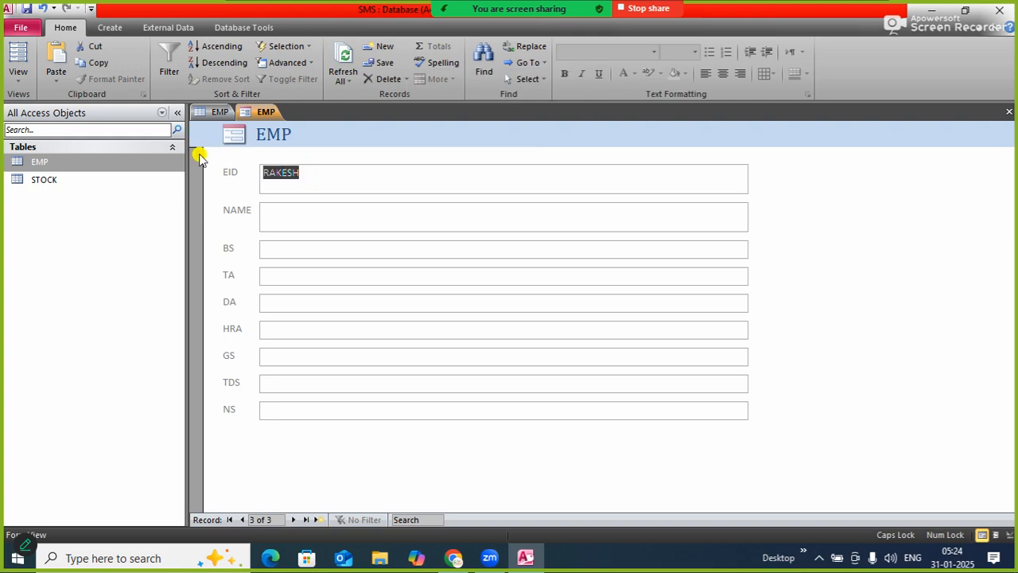
{"action": "type", "text": "E103"}
{"action": "type", "text": "RAKESH"}
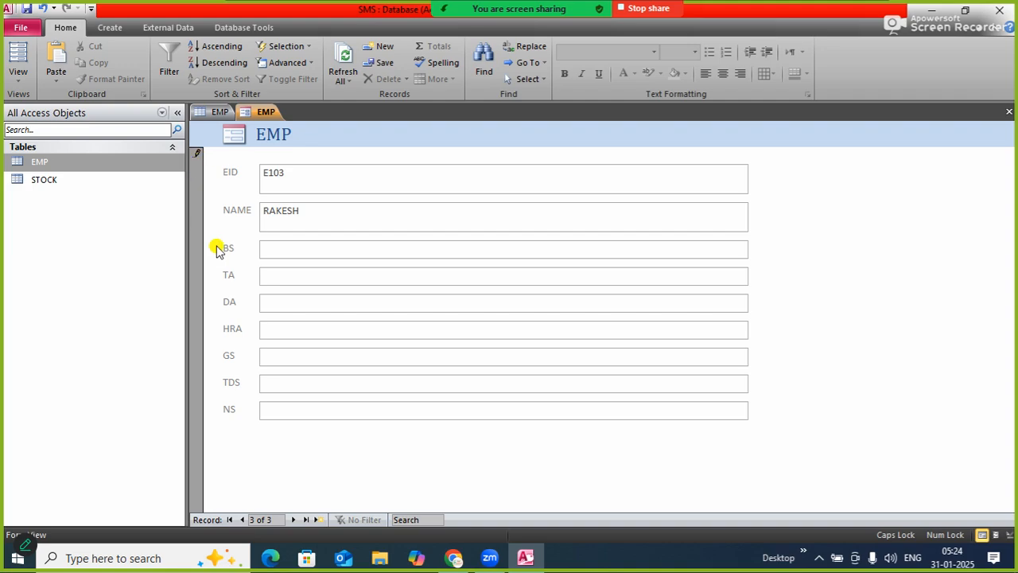
{"action": "left_click", "coordinate": [302, 251]}
{"action": "type", "text": "11000"}
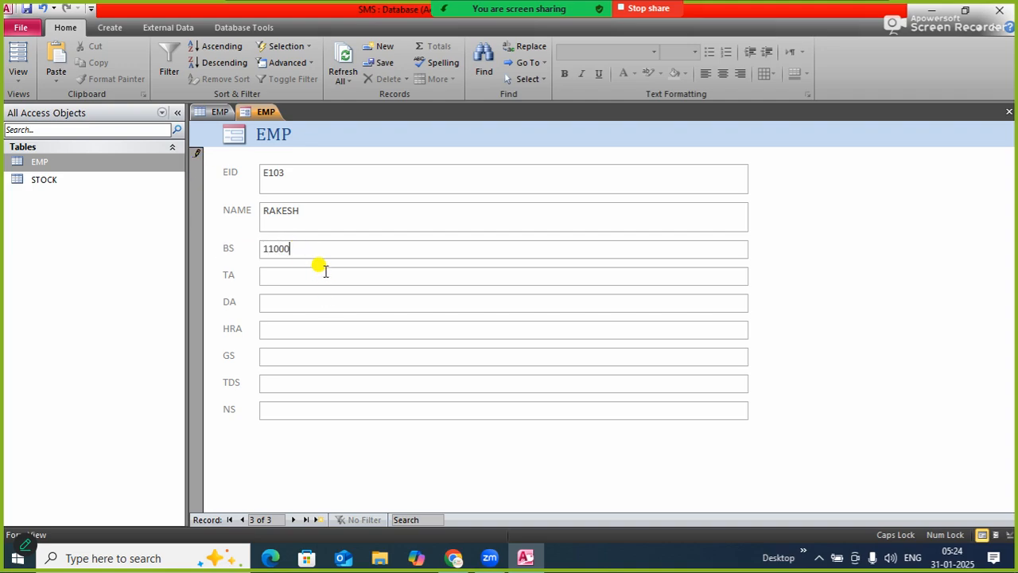
{"action": "left_click", "coordinate": [325, 273]}
{"action": "left_click", "coordinate": [292, 519]}
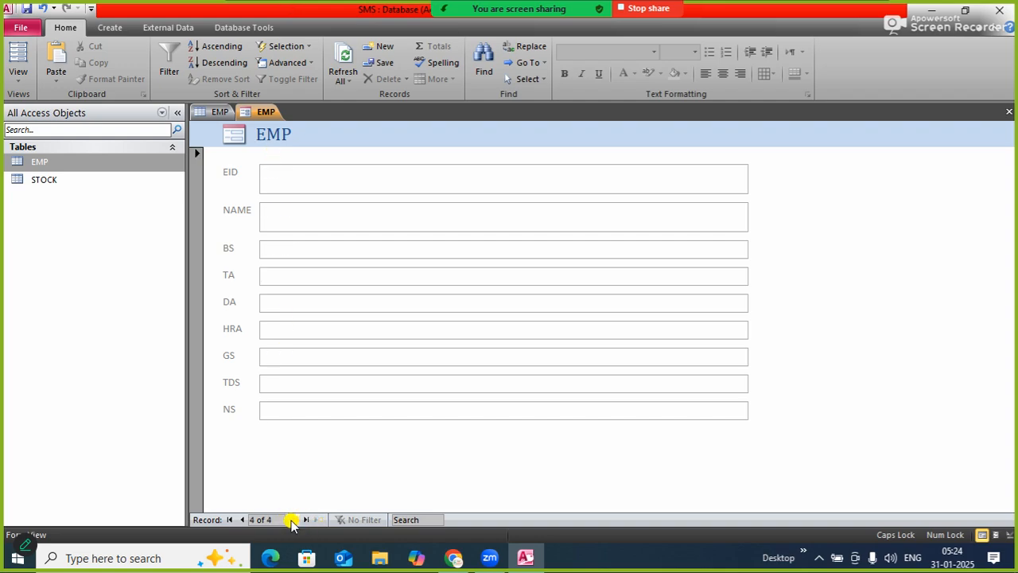
Refresh the EMP table datasheet to check the third employee's record, and go back to the form
{"action": "left_click", "coordinate": [219, 112]}
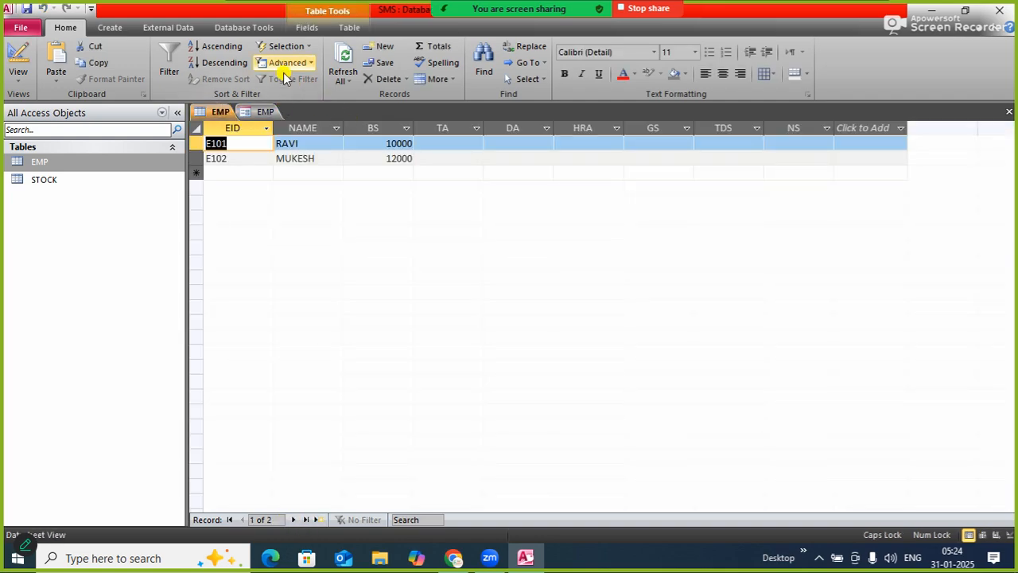
{"action": "left_click", "coordinate": [341, 60]}
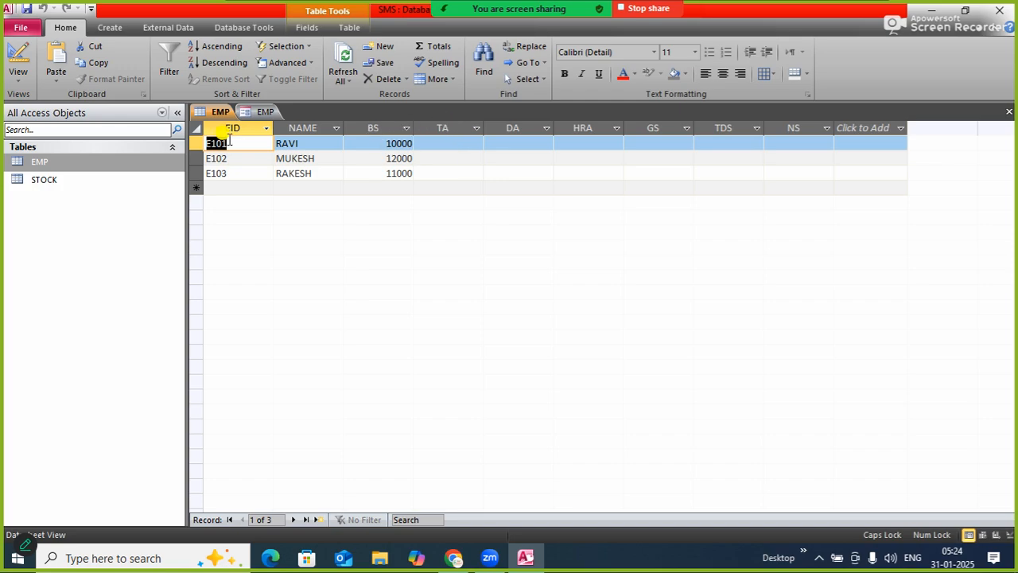
{"action": "left_click", "coordinate": [263, 111]}
Close the EMP form and save it under the name NEWEMP
{"action": "right_click", "coordinate": [261, 110]}
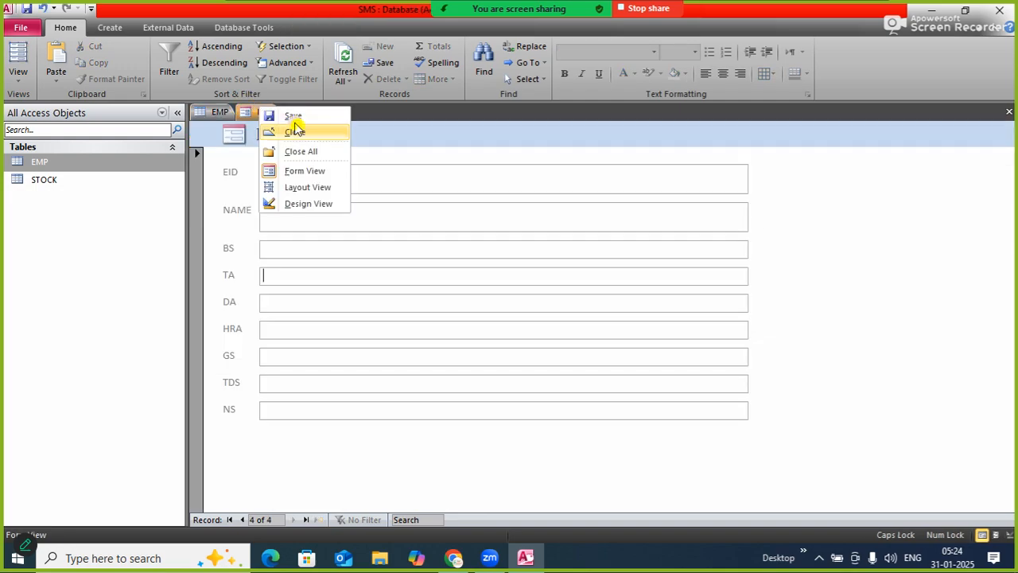
{"action": "left_click", "coordinate": [296, 137]}
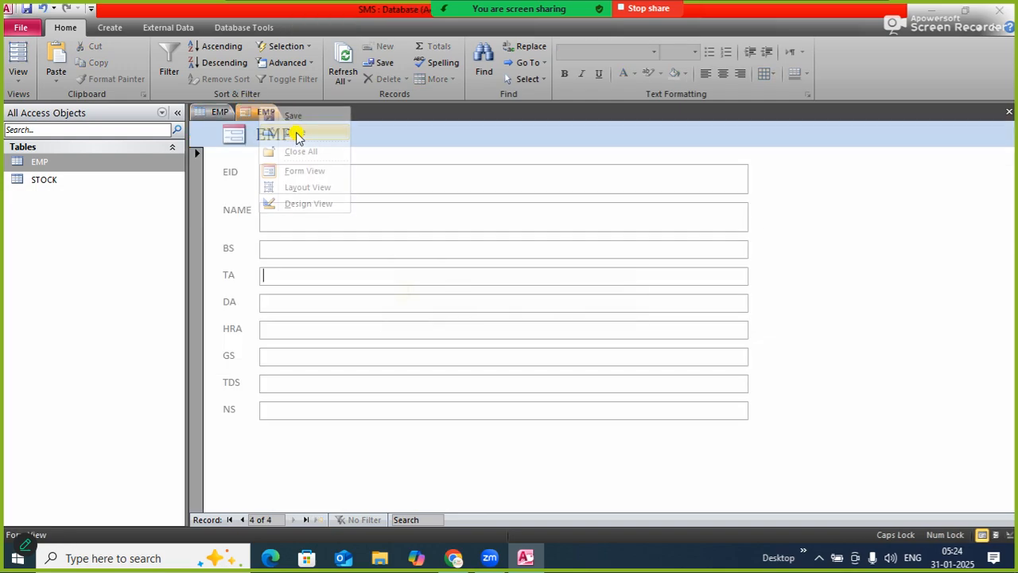
{"action": "left_click", "coordinate": [451, 317]}
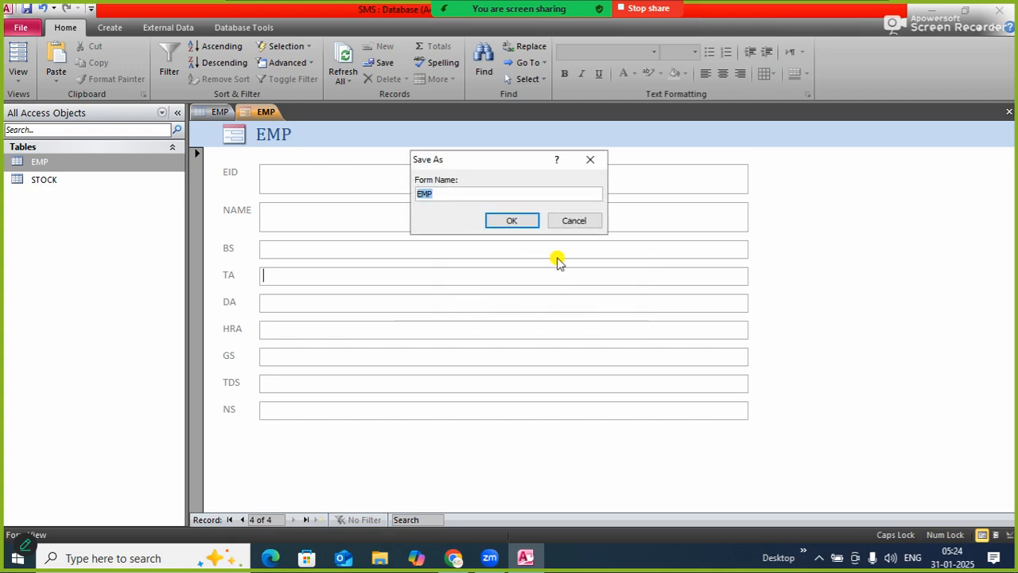
{"action": "type", "text": "NEWEMP"}
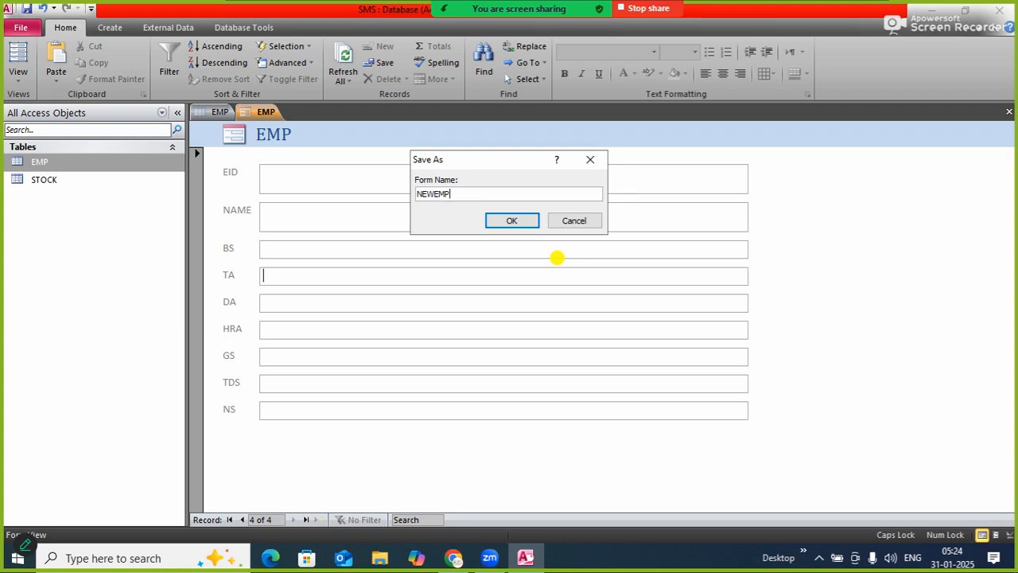
{"action": "key", "text": "Return"}
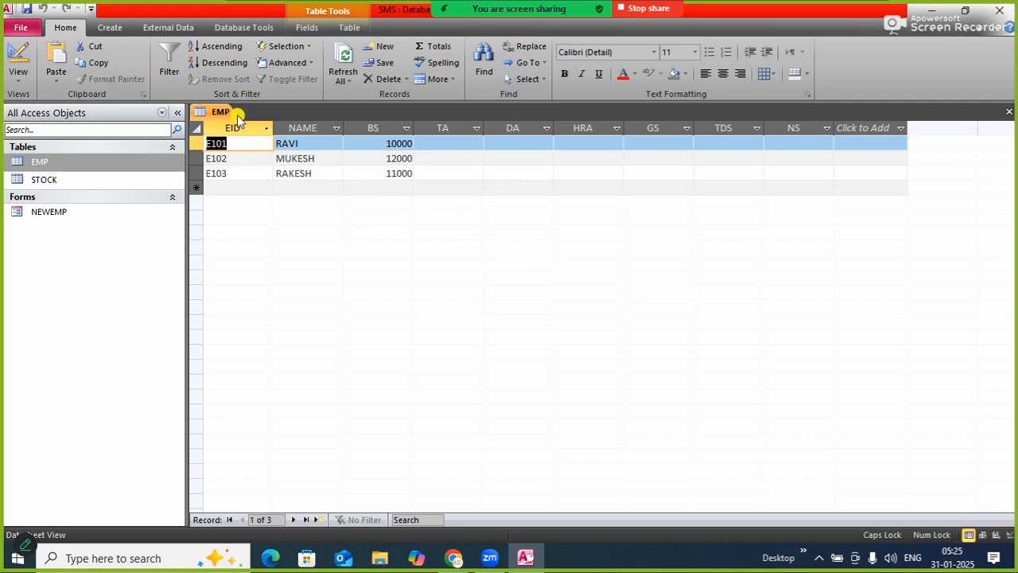
{"action": "left_click", "coordinate": [110, 28]}
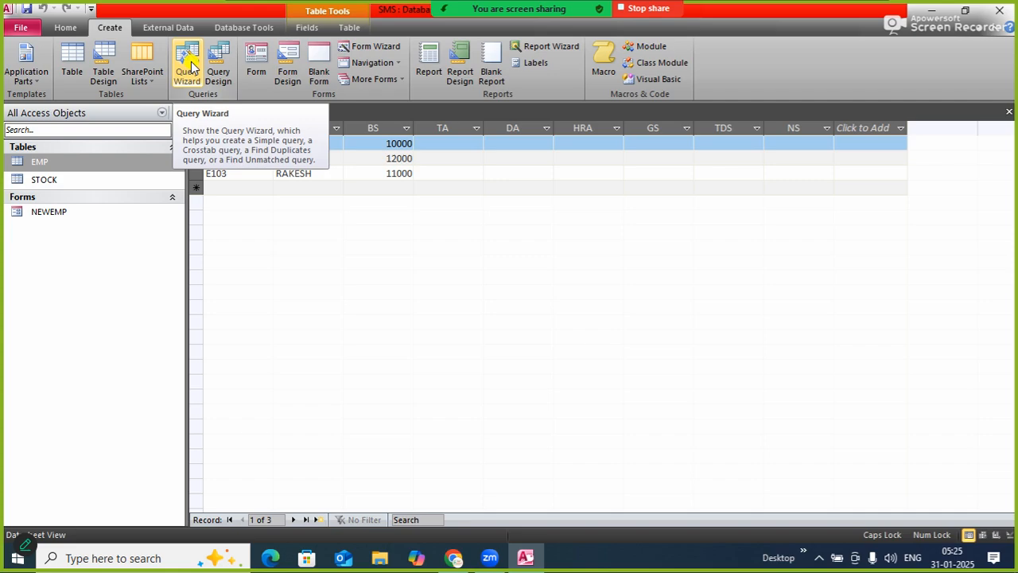
{"action": "left_click", "coordinate": [219, 67]}
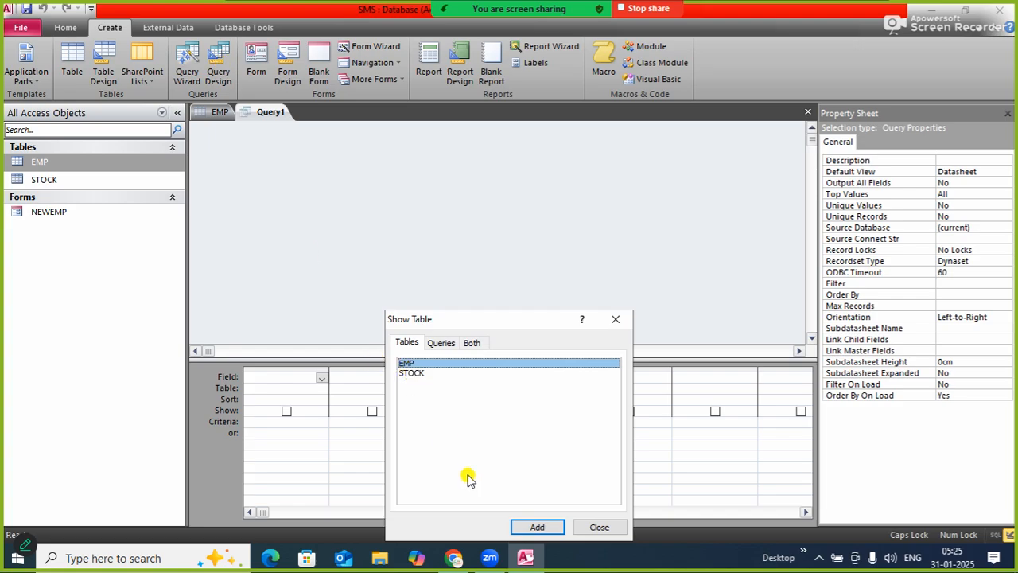
{"action": "left_click", "coordinate": [528, 529]}
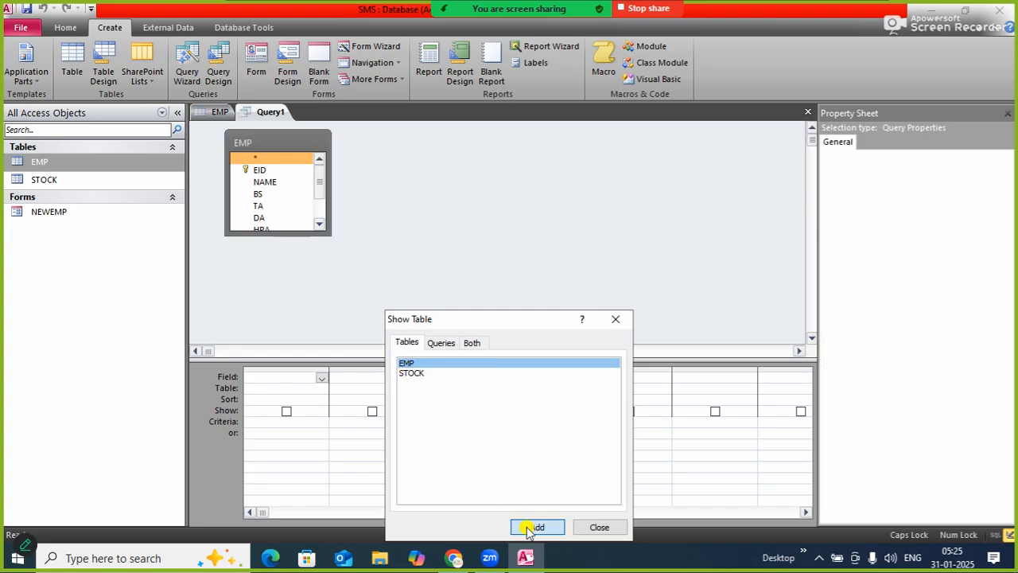
{"action": "left_click", "coordinate": [598, 527]}
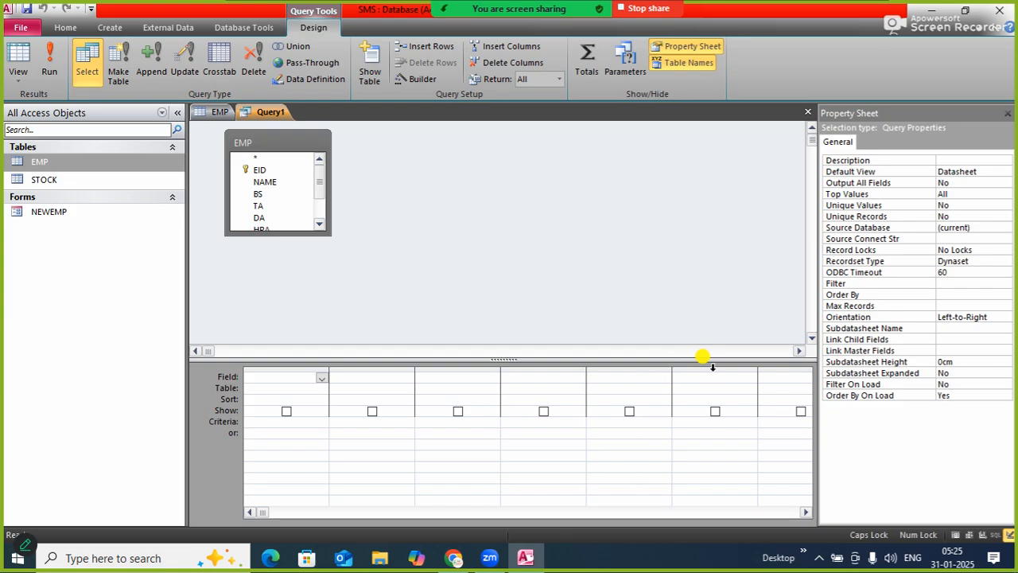
{"action": "left_click", "coordinate": [185, 70]}
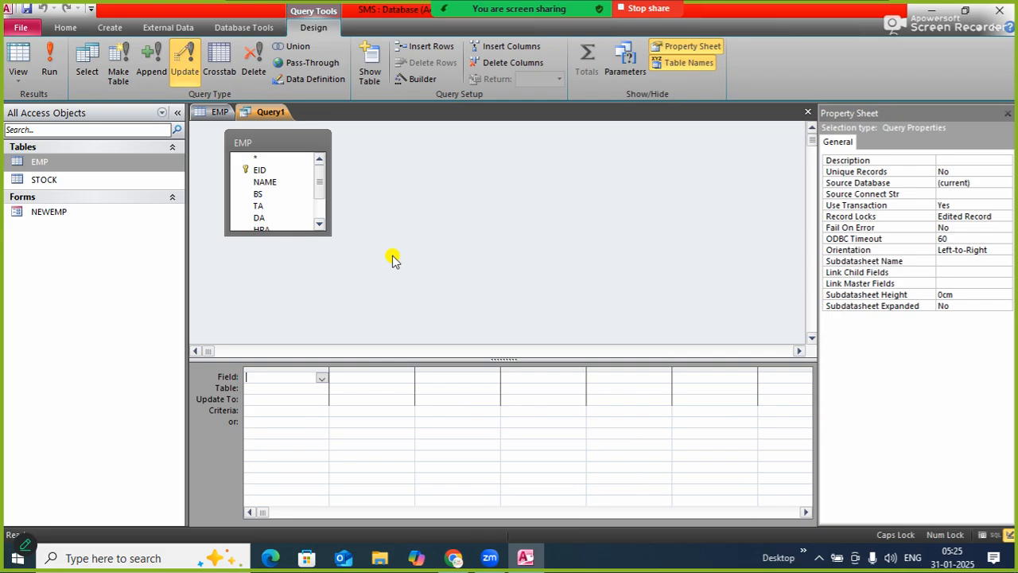
{"action": "right_click", "coordinate": [261, 116]}
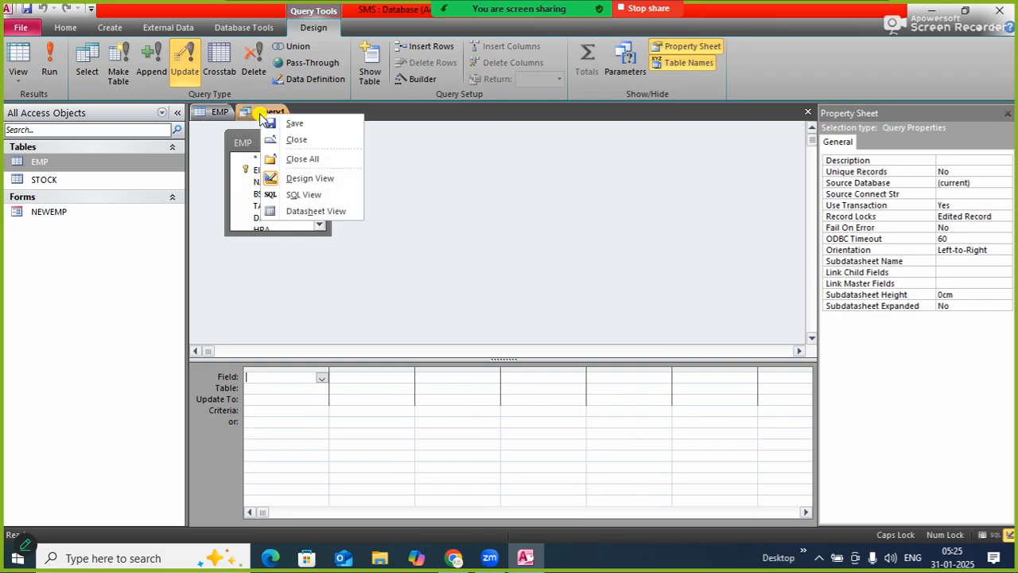
{"action": "left_click", "coordinate": [295, 141]}
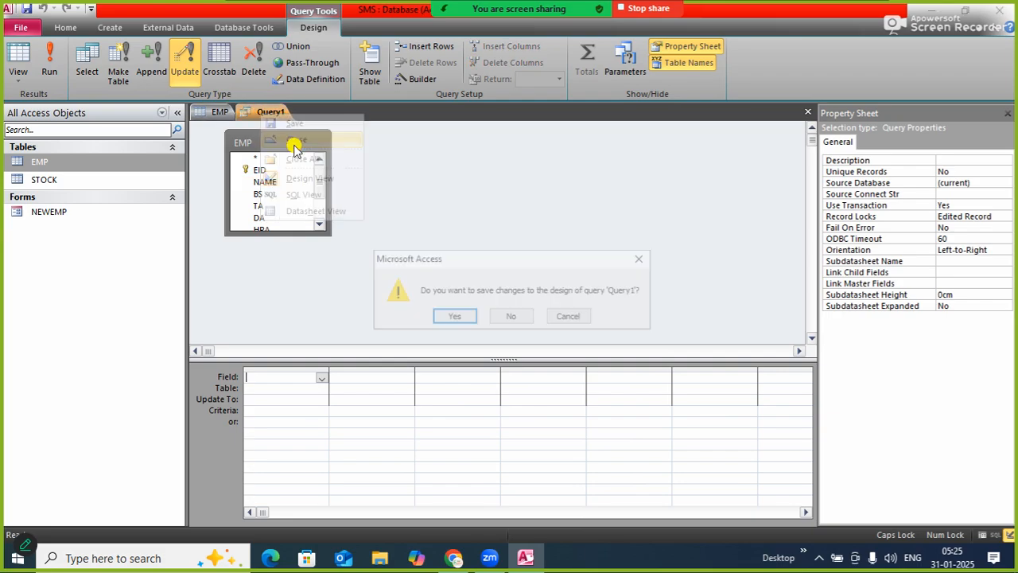
{"action": "left_click", "coordinate": [506, 316]}
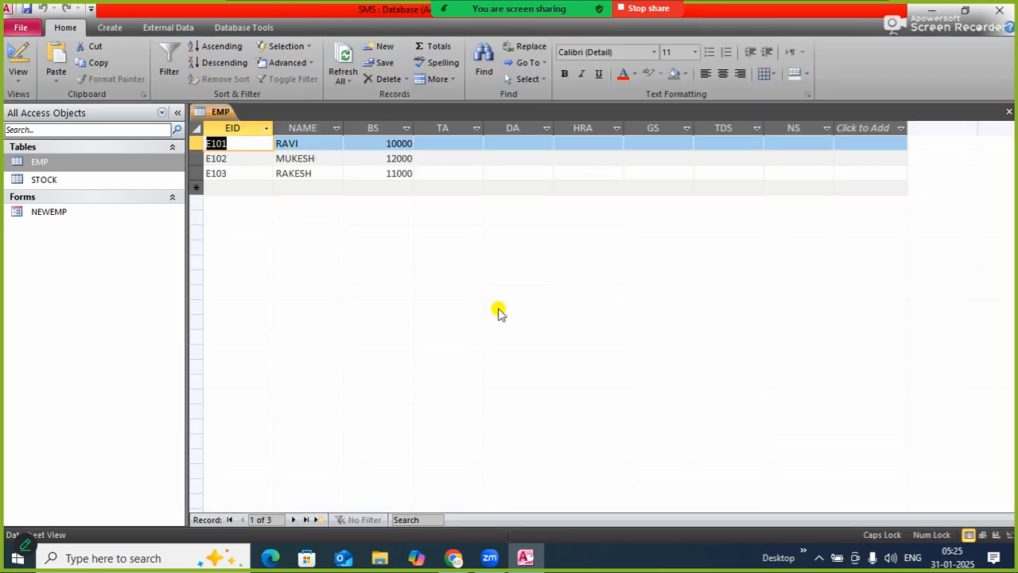
Set up a detail query with the Simple Query Wizard, including all fields of the EMP table
{"action": "left_click", "coordinate": [110, 27]}
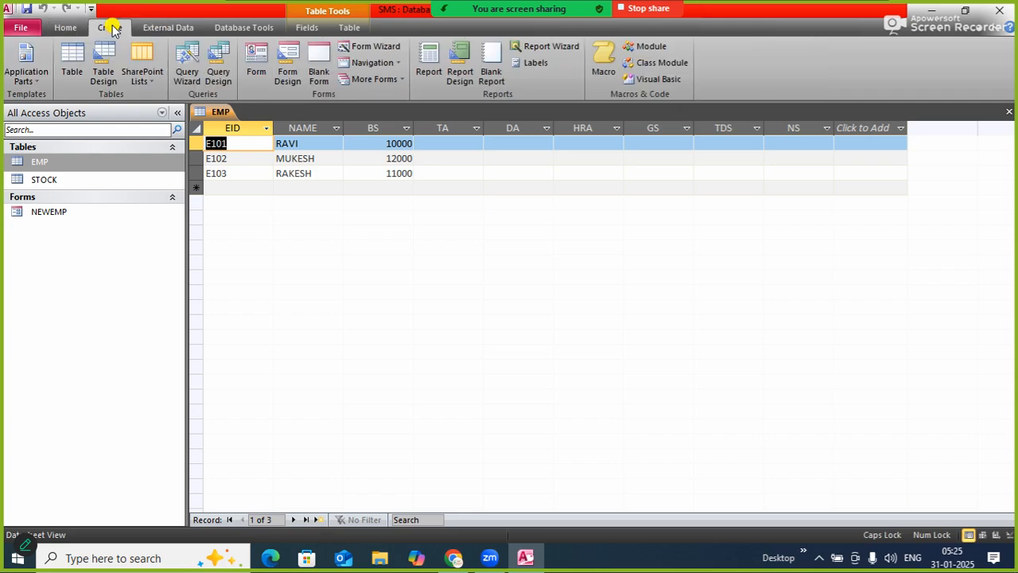
{"action": "left_click", "coordinate": [191, 67]}
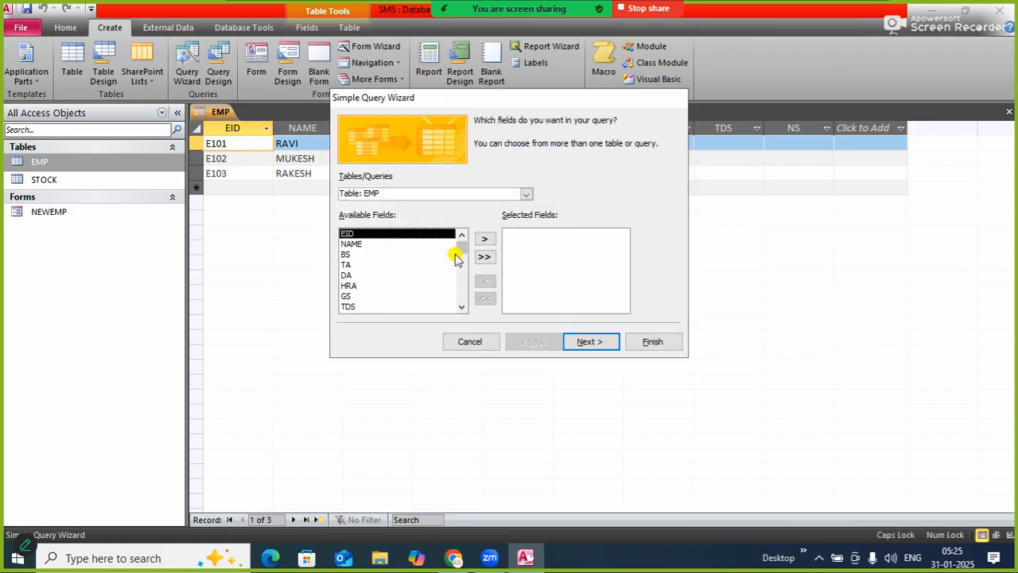
{"action": "left_click", "coordinate": [526, 194]}
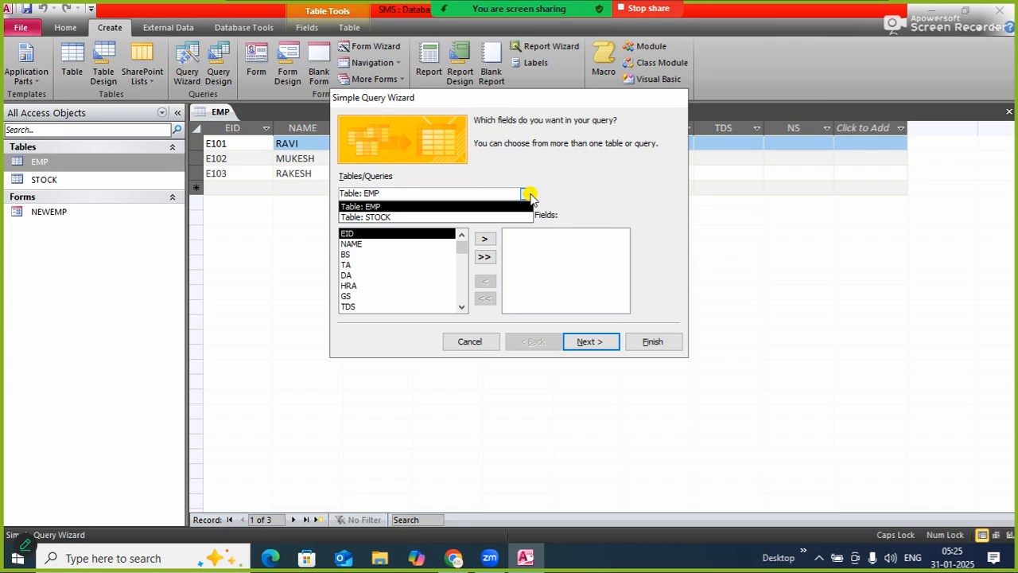
{"action": "left_click", "coordinate": [527, 194]}
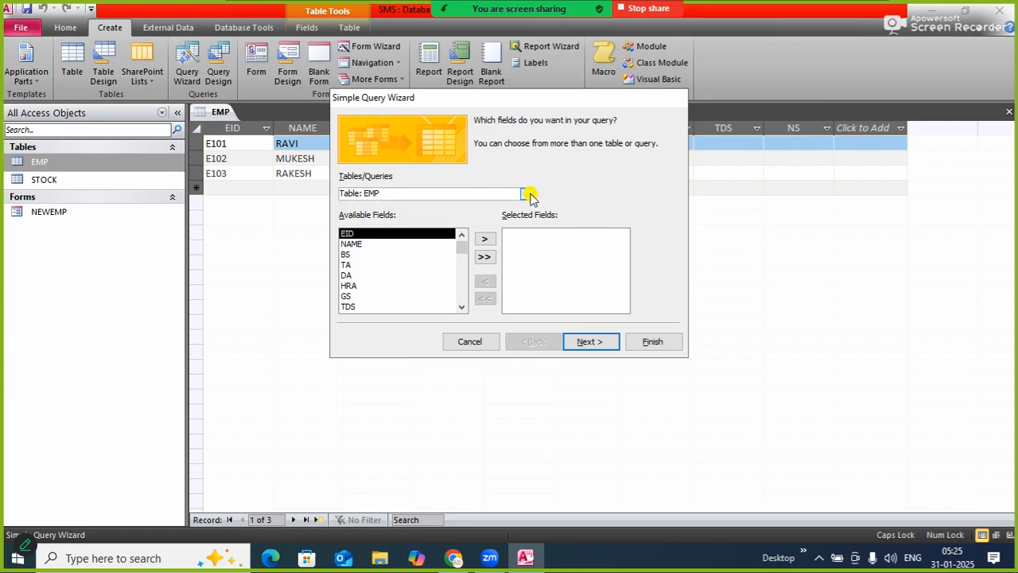
{"action": "left_click", "coordinate": [483, 259]}
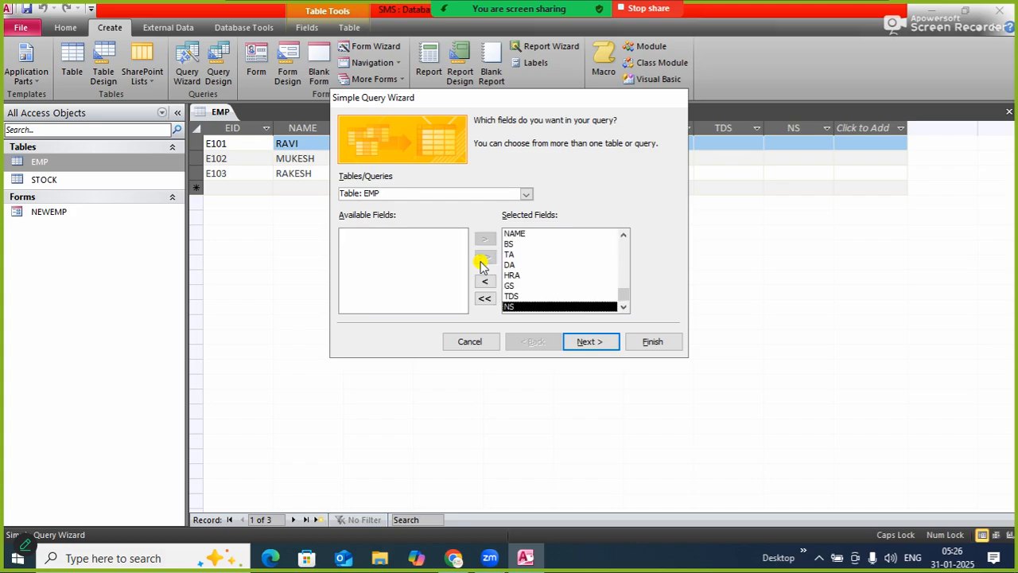
{"action": "left_click", "coordinate": [587, 344]}
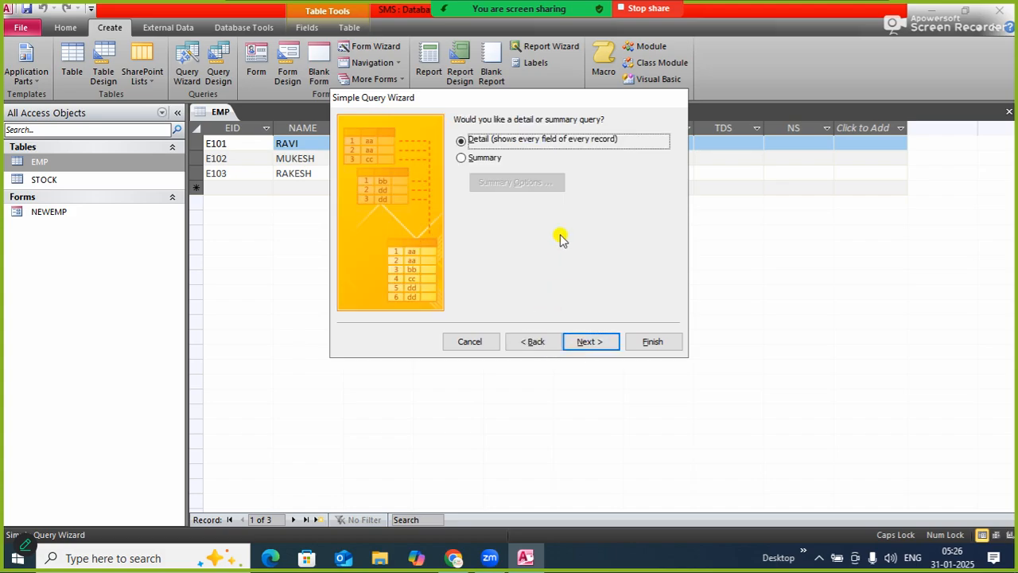
{"action": "left_click", "coordinate": [589, 344]}
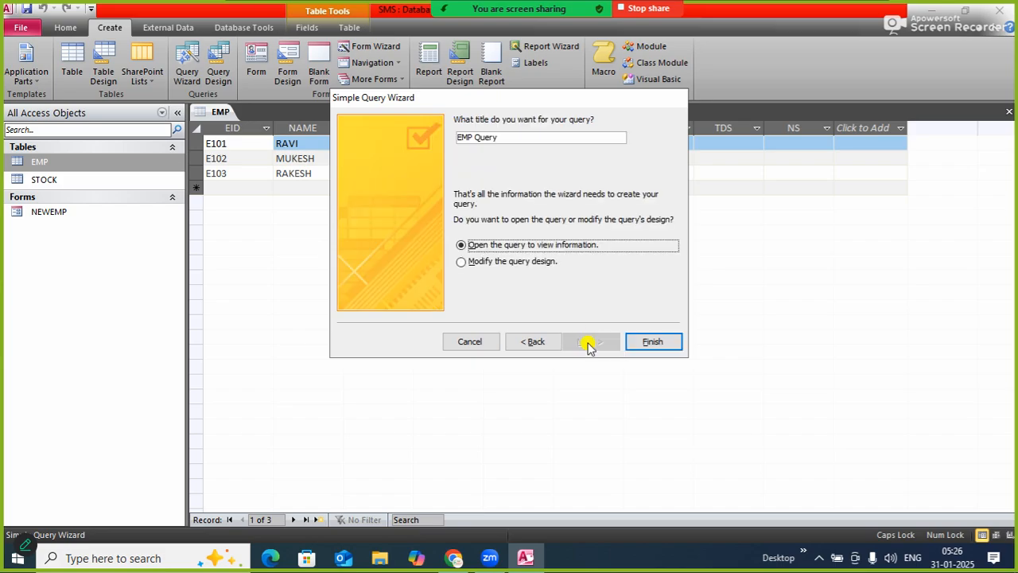
Title the query ALLOWANCE and finish the wizard with the option to modify the query design
{"action": "left_click", "coordinate": [509, 266]}
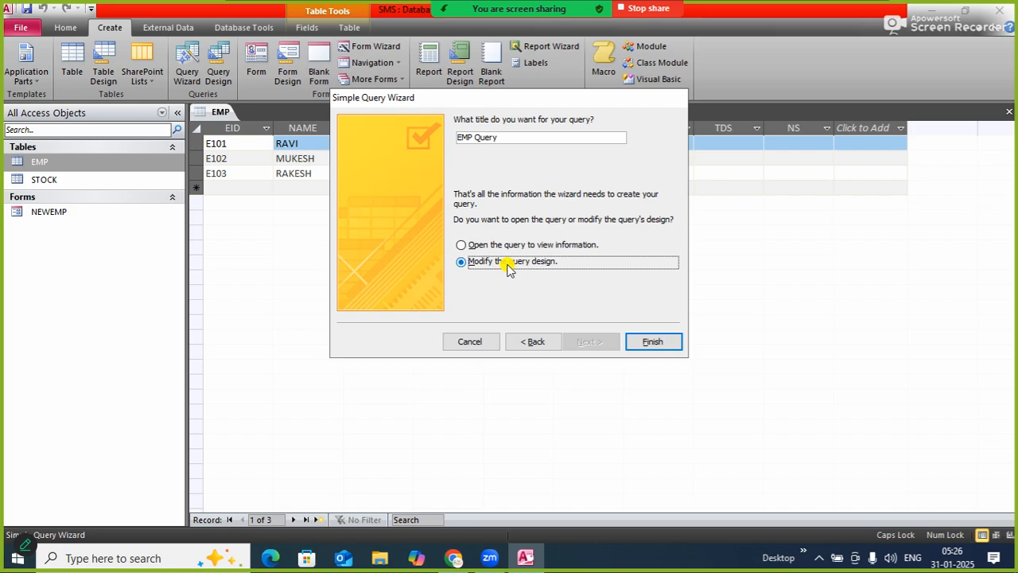
{"action": "left_click_drag", "start_coordinate": [504, 137], "coordinate": [421, 134]}
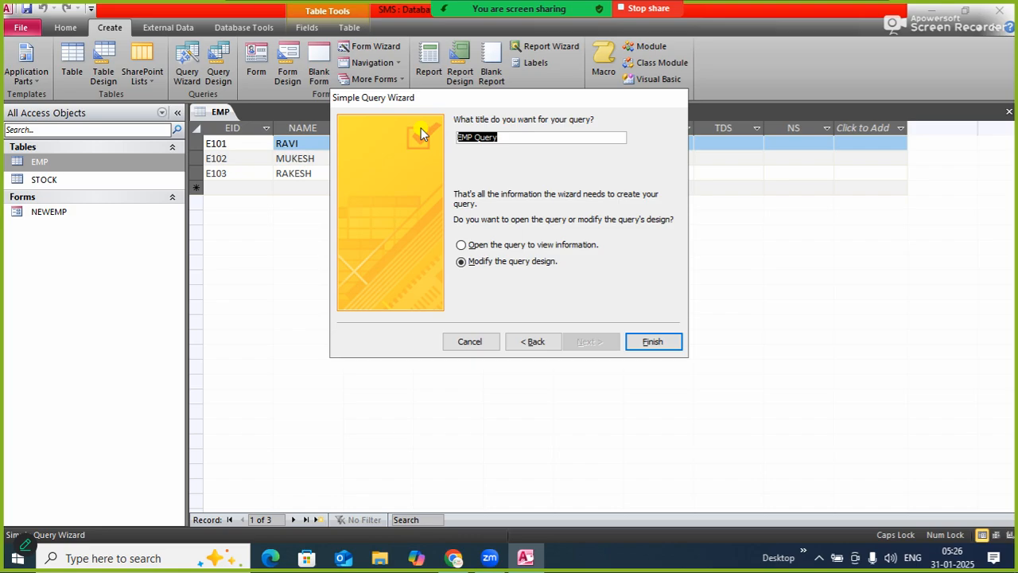
{"action": "type", "text": "ALLOWANCE"}
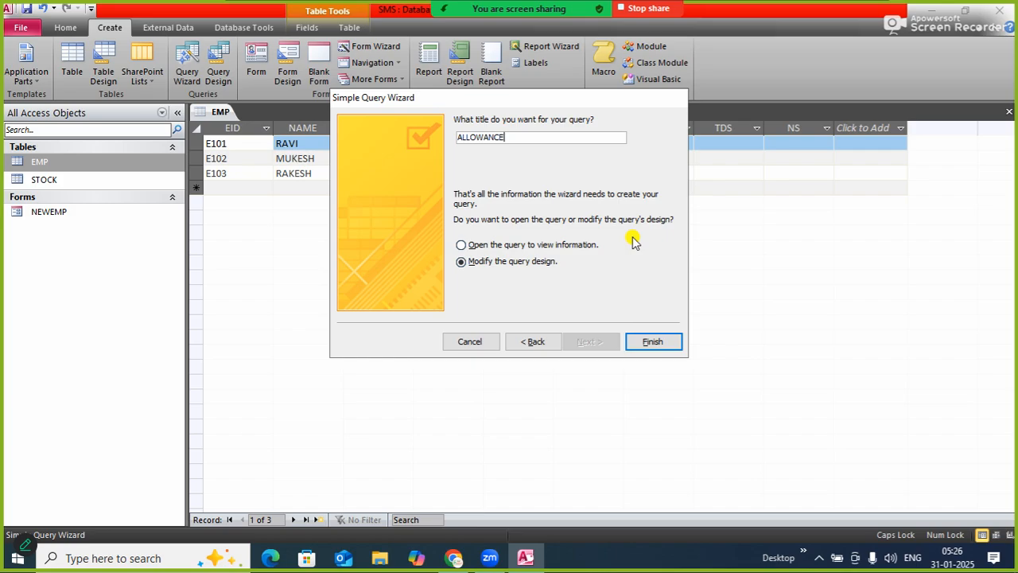
{"action": "left_click", "coordinate": [651, 343]}
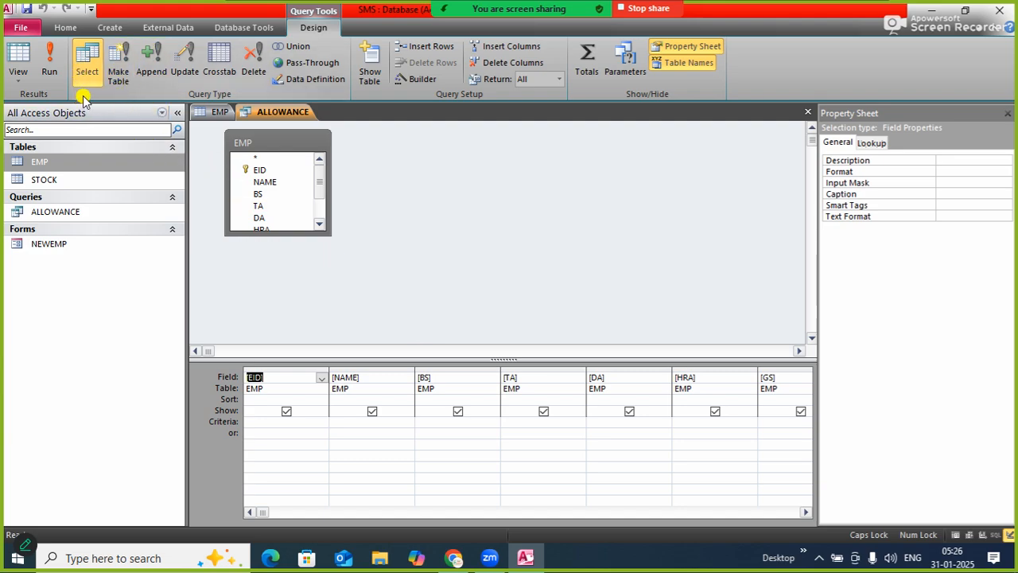
Turn the ALLOWANCE query into an update query and set the TA field to update to [BS]*20/100
{"action": "left_click", "coordinate": [190, 75]}
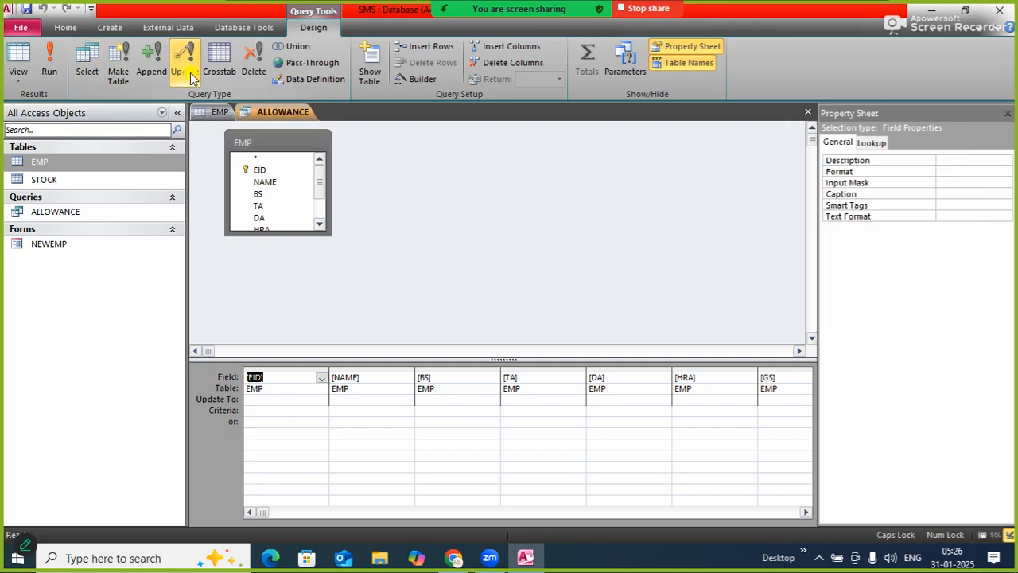
{"action": "left_click", "coordinate": [515, 407]}
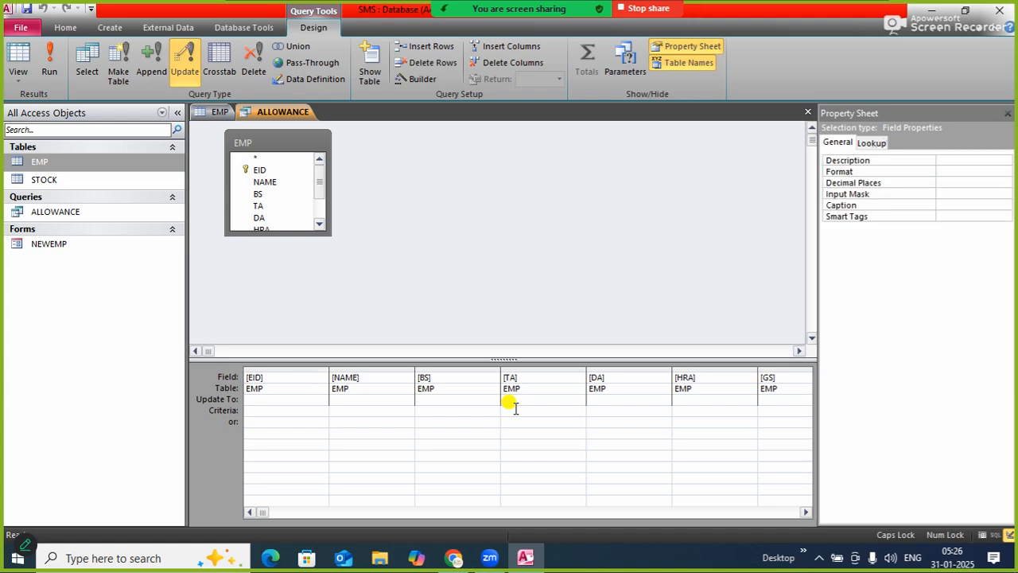
{"action": "left_click", "coordinate": [521, 400]}
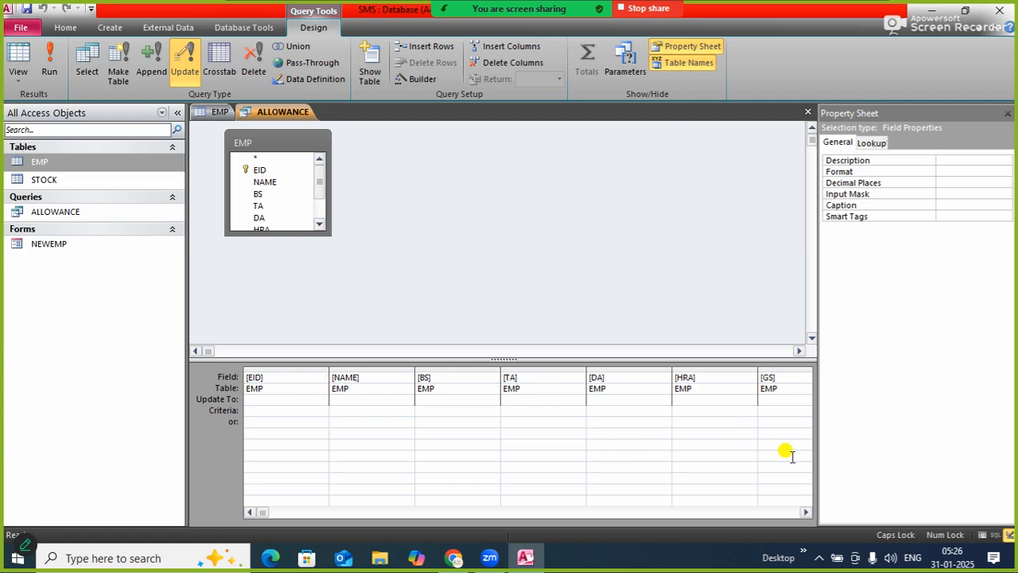
{"action": "type", "text": "[BS]*20/100"}
Set the DA field to update to [BS]*60/100 and the HRA field to [BS]*30/100
{"action": "left_click", "coordinate": [625, 400]}
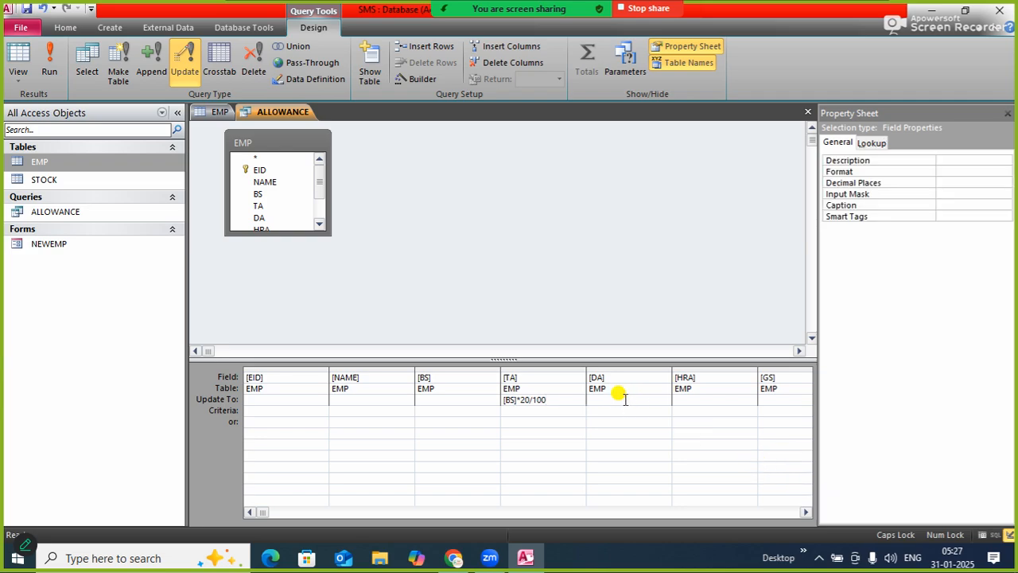
{"action": "type", "text": "[BS]"}
{"action": "type", "text": "("}
{"action": "type", "text": "*"}
{"action": "type", "text": "60/100"}
{"action": "left_click", "coordinate": [692, 398]}
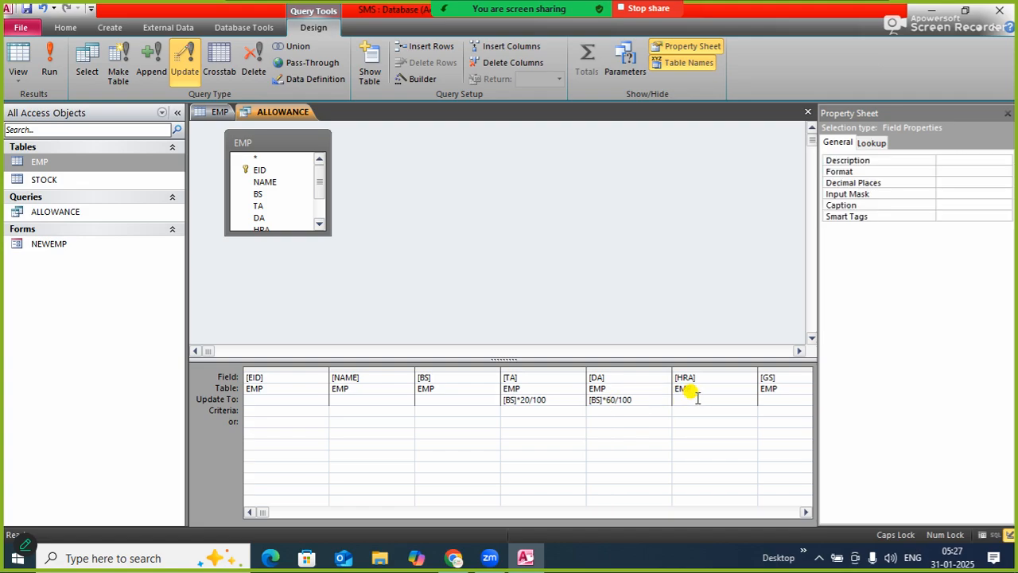
{"action": "type", "text": "[BS]*30/100"}
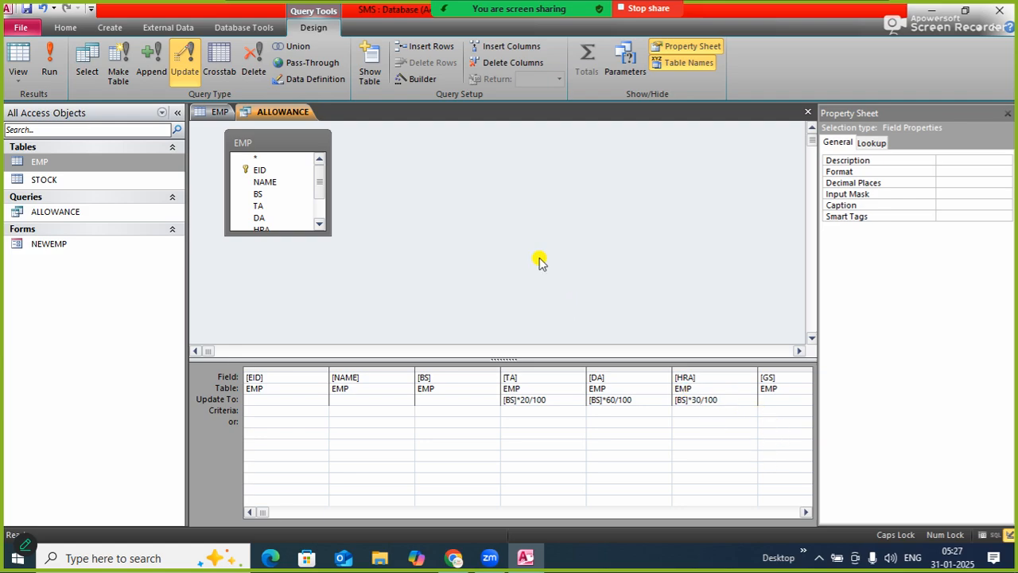
Save the ALLOWANCE query and close all open objects
{"action": "right_click", "coordinate": [296, 118]}
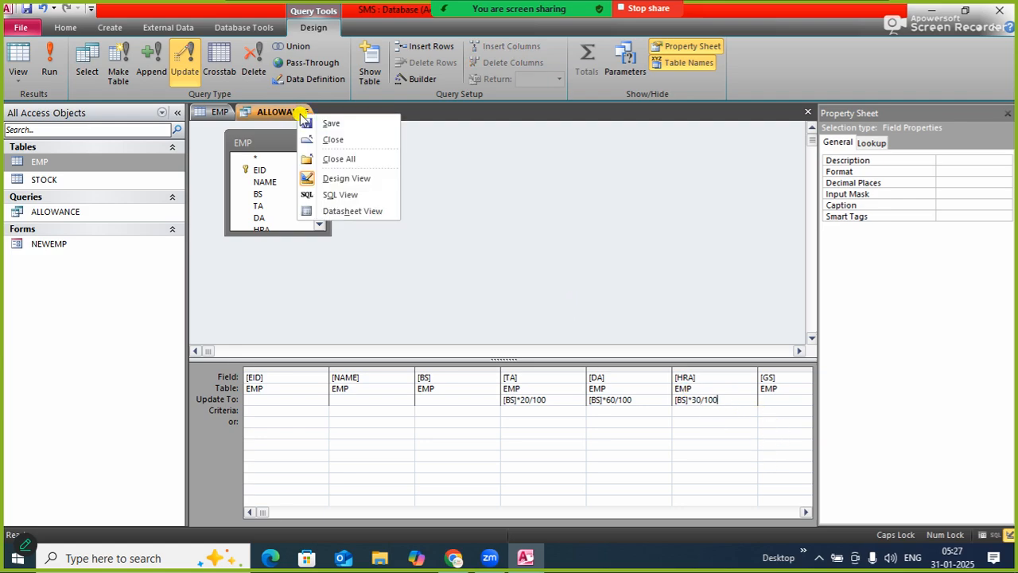
{"action": "left_click", "coordinate": [323, 123]}
{"action": "right_click", "coordinate": [299, 119]}
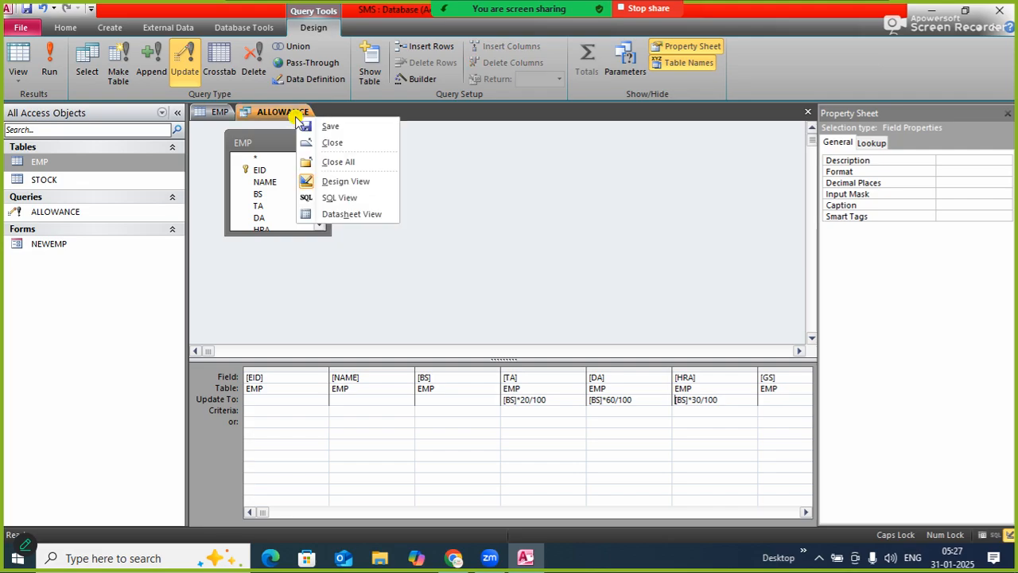
{"action": "left_click", "coordinate": [343, 164]}
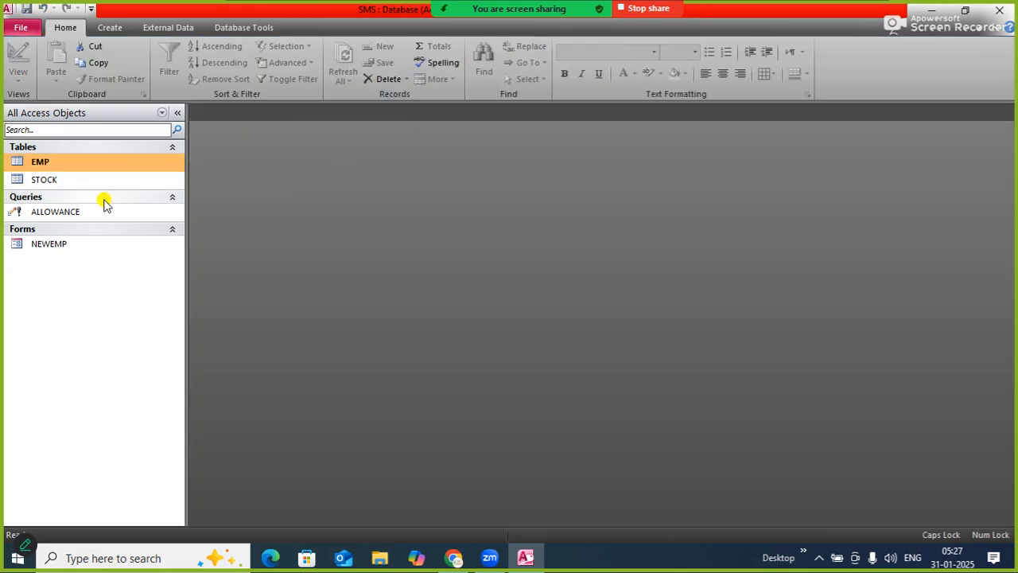
Run the ALLOWANCE update query with the EMP table open, accept the record updates, and refresh the datasheet
{"action": "double_click", "coordinate": [71, 161]}
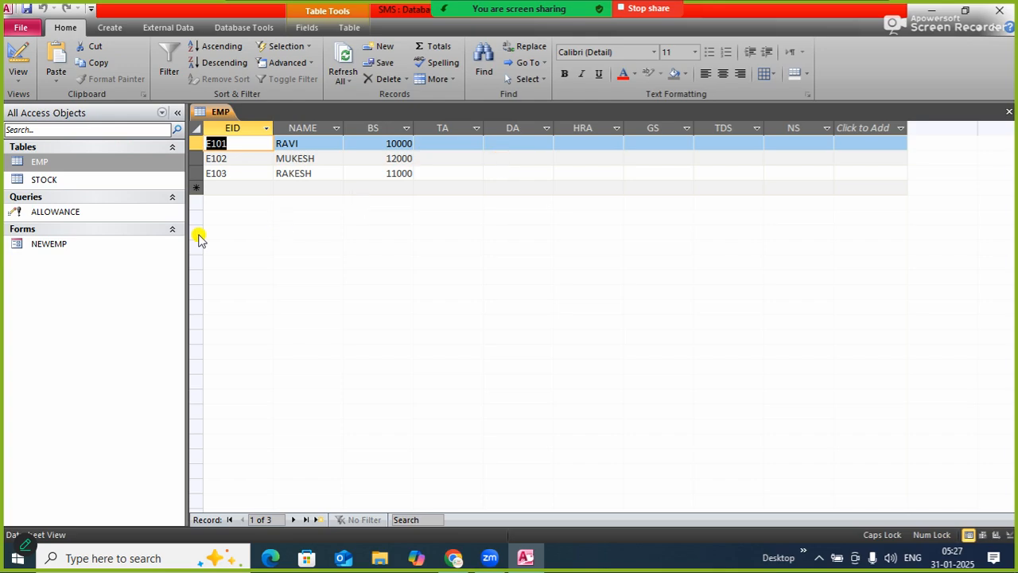
{"action": "left_click", "coordinate": [83, 210]}
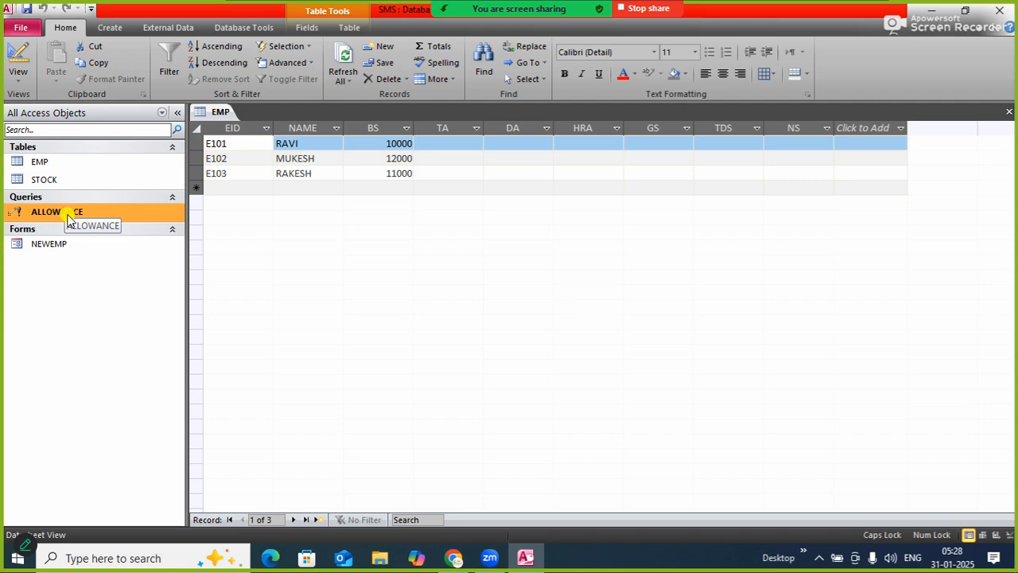
{"action": "double_click", "coordinate": [68, 213]}
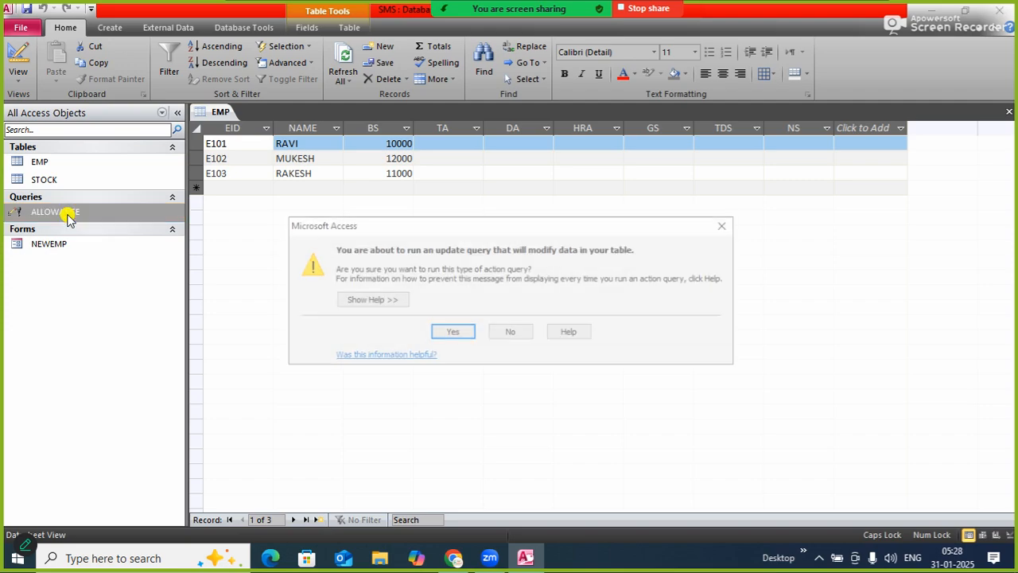
{"action": "left_click", "coordinate": [450, 334]}
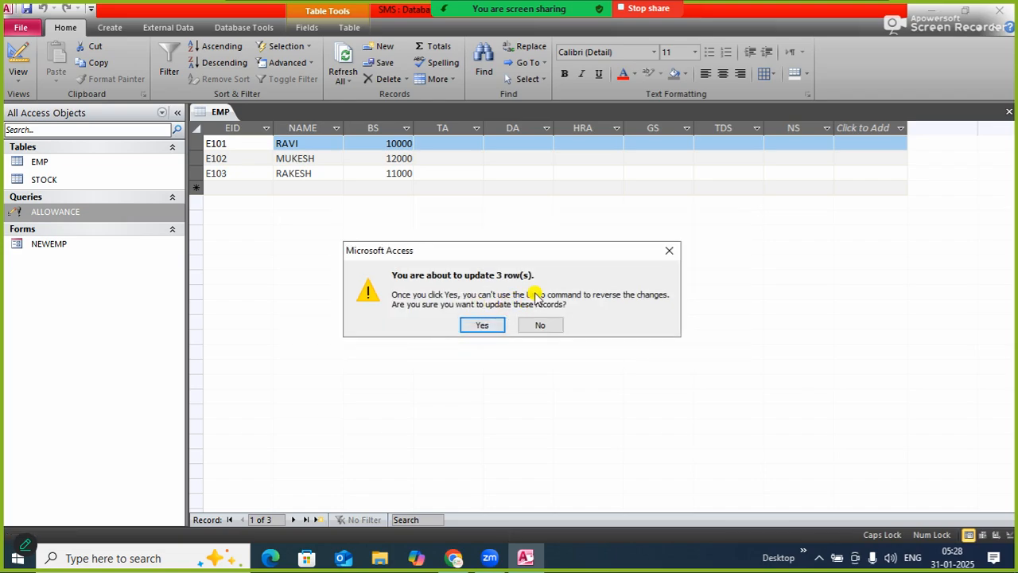
{"action": "left_click", "coordinate": [483, 326]}
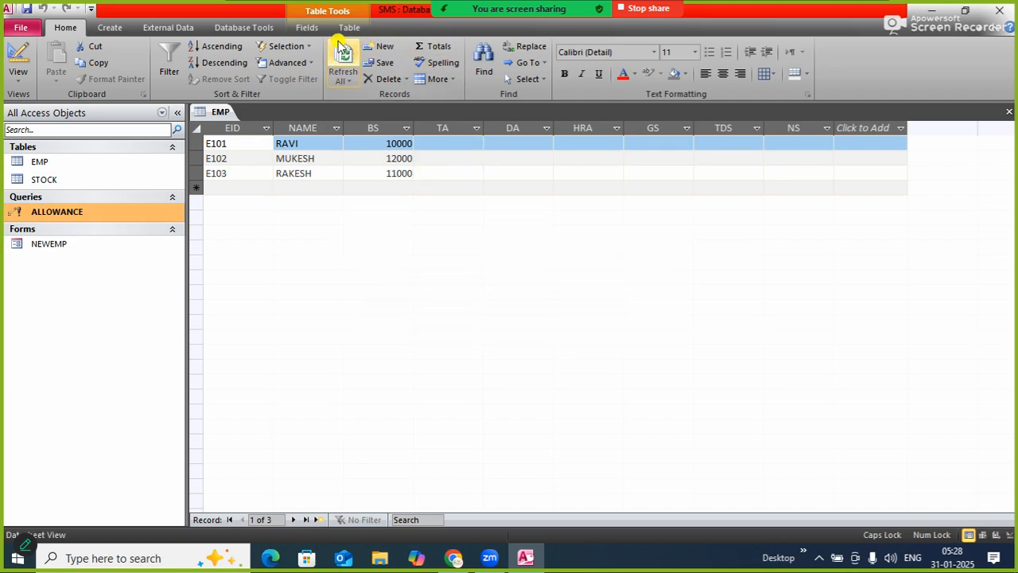
{"action": "left_click", "coordinate": [342, 56]}
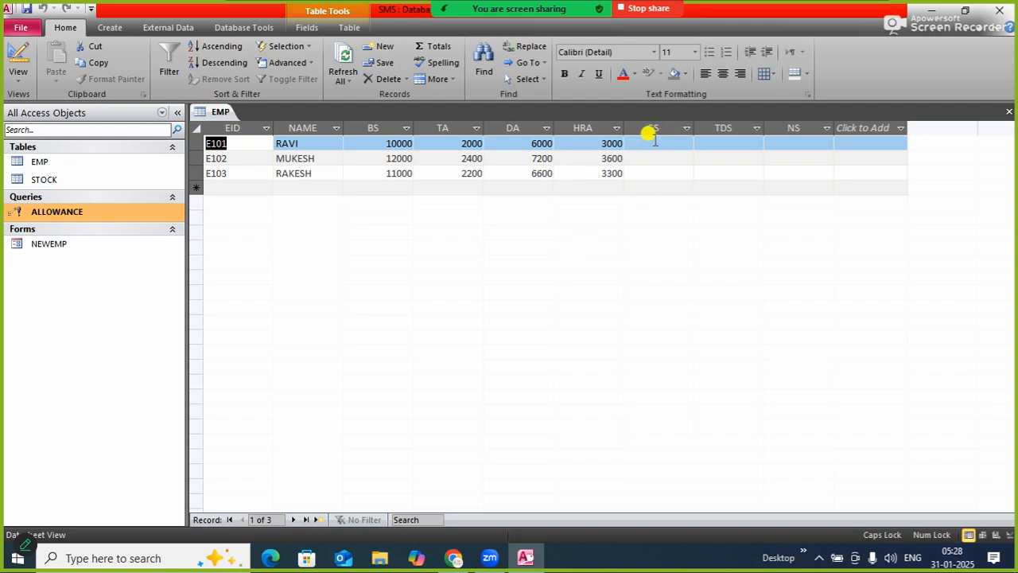
{"action": "left_click", "coordinate": [657, 143]}
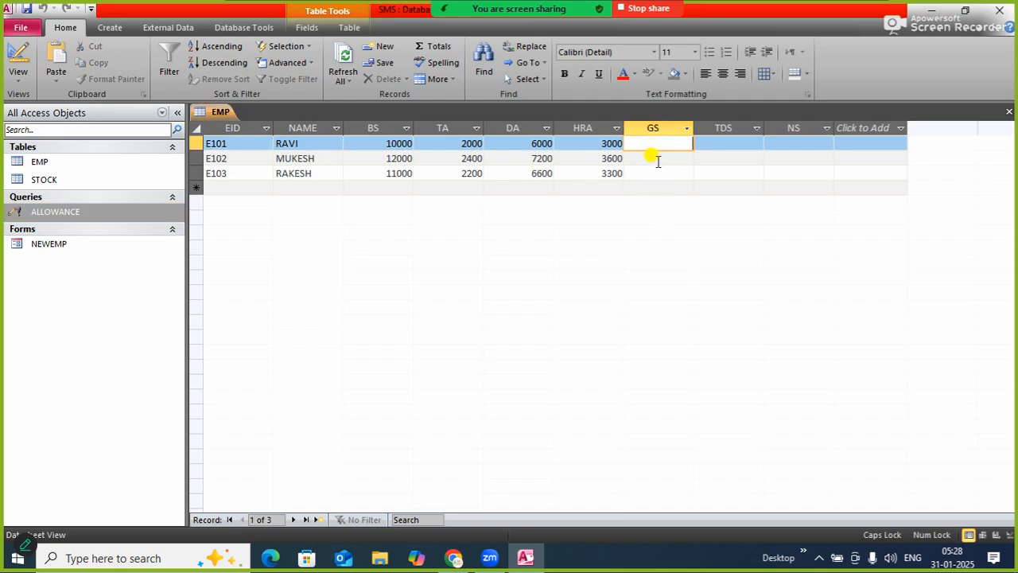
{"action": "left_click", "coordinate": [654, 159]}
{"action": "left_click", "coordinate": [653, 173]}
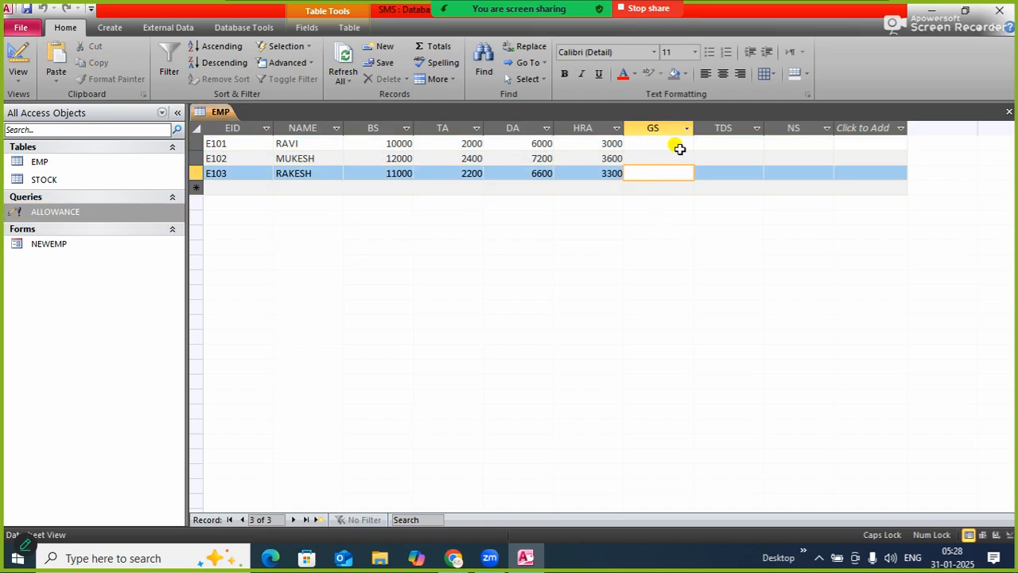
{"action": "left_click", "coordinate": [675, 145]}
{"action": "left_click", "coordinate": [664, 159]}
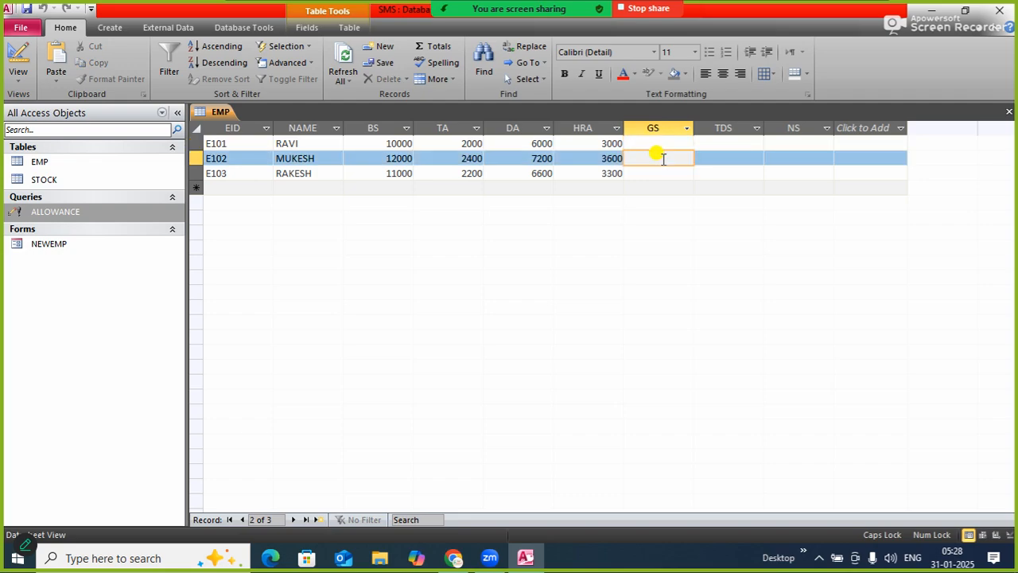
{"action": "left_click", "coordinate": [719, 143]}
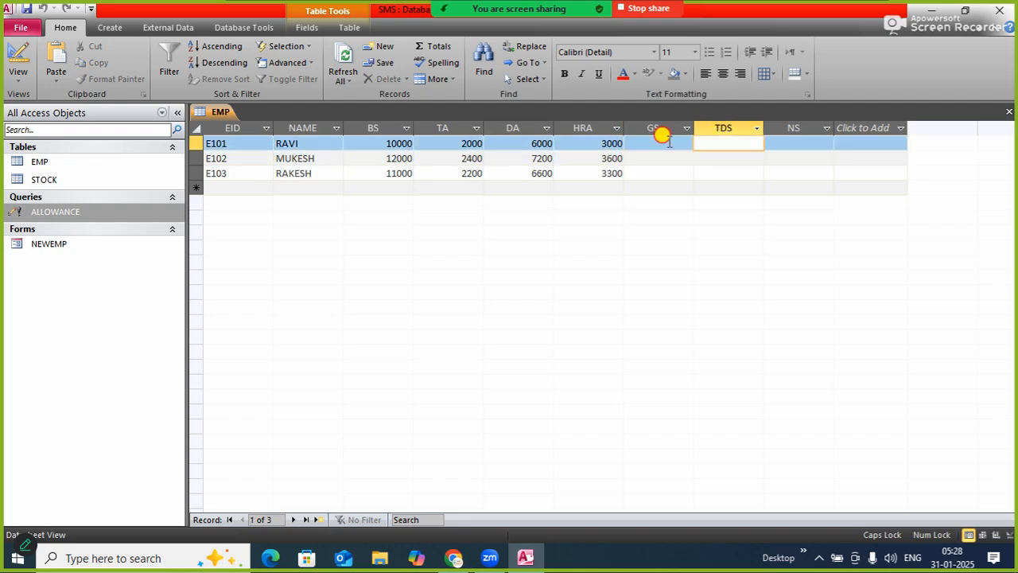
{"action": "left_click", "coordinate": [669, 142]}
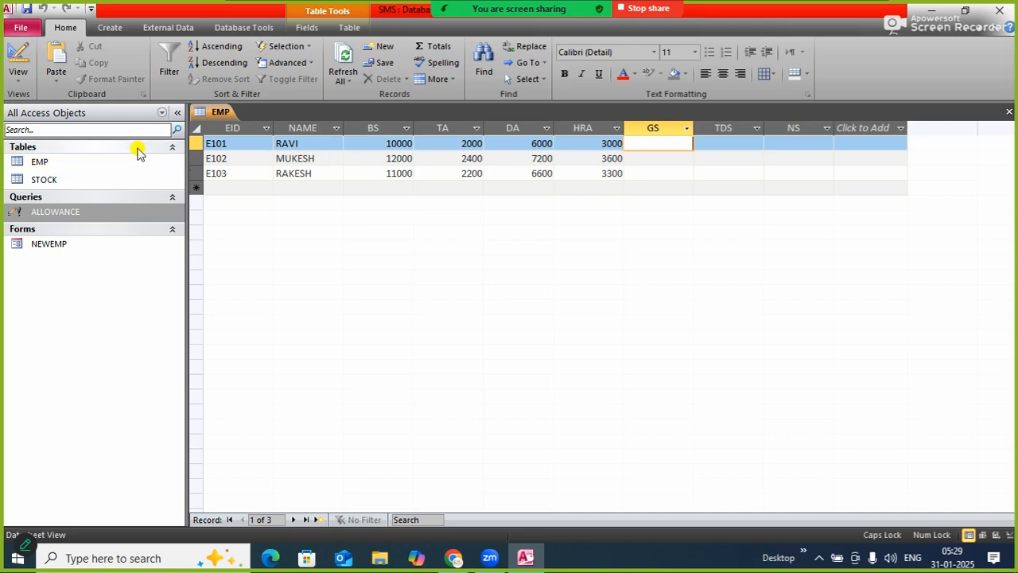
Set up another detail query with the Simple Query Wizard, including every field of the EMP table
{"action": "left_click", "coordinate": [110, 28]}
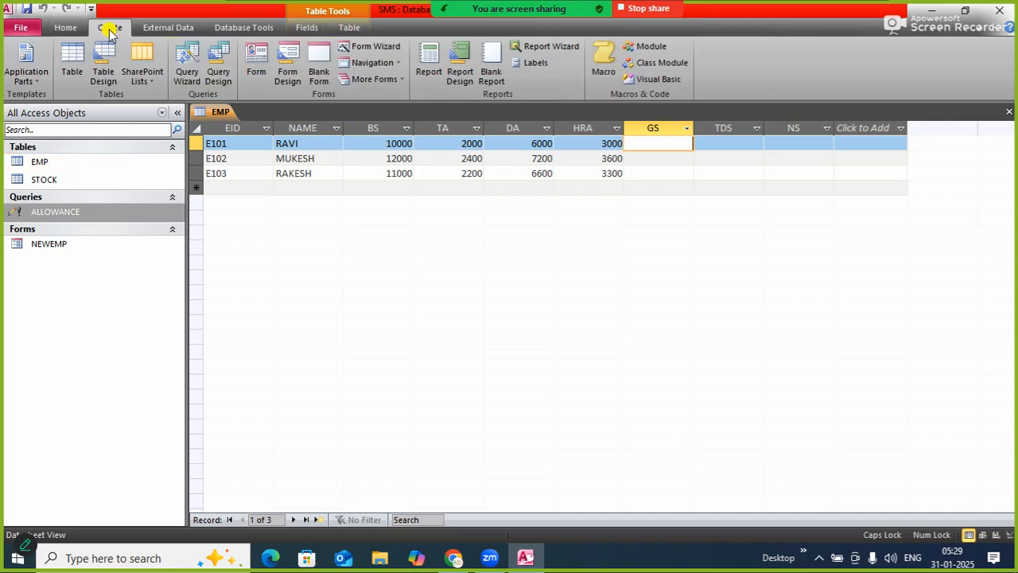
{"action": "left_click", "coordinate": [194, 82]}
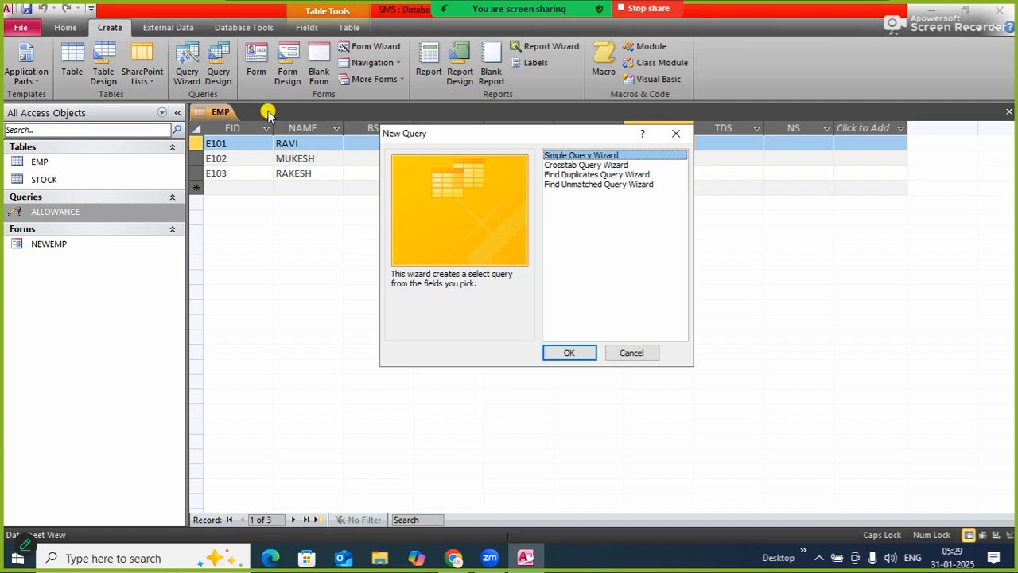
{"action": "left_click", "coordinate": [571, 354]}
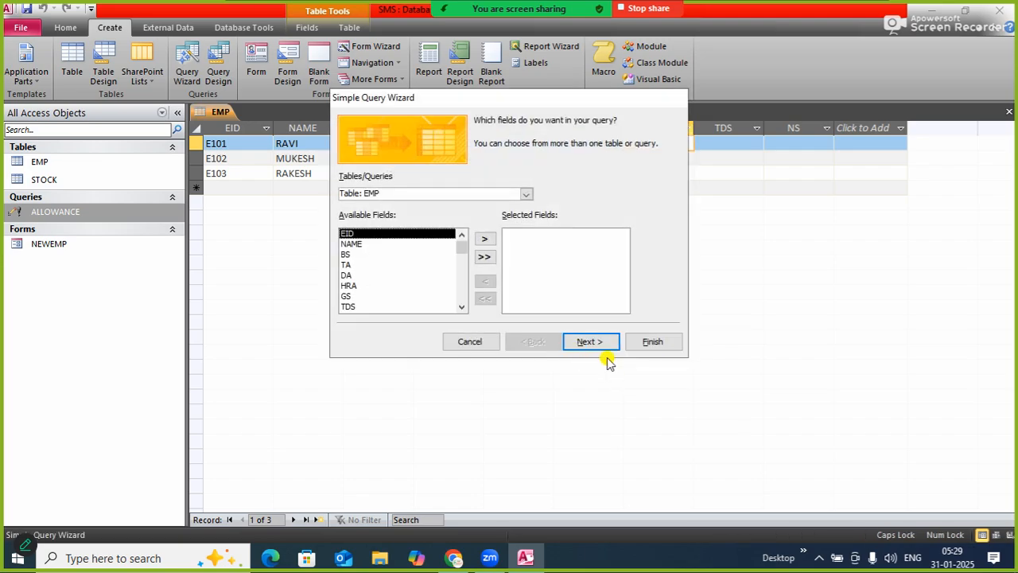
{"action": "left_click", "coordinate": [484, 256]}
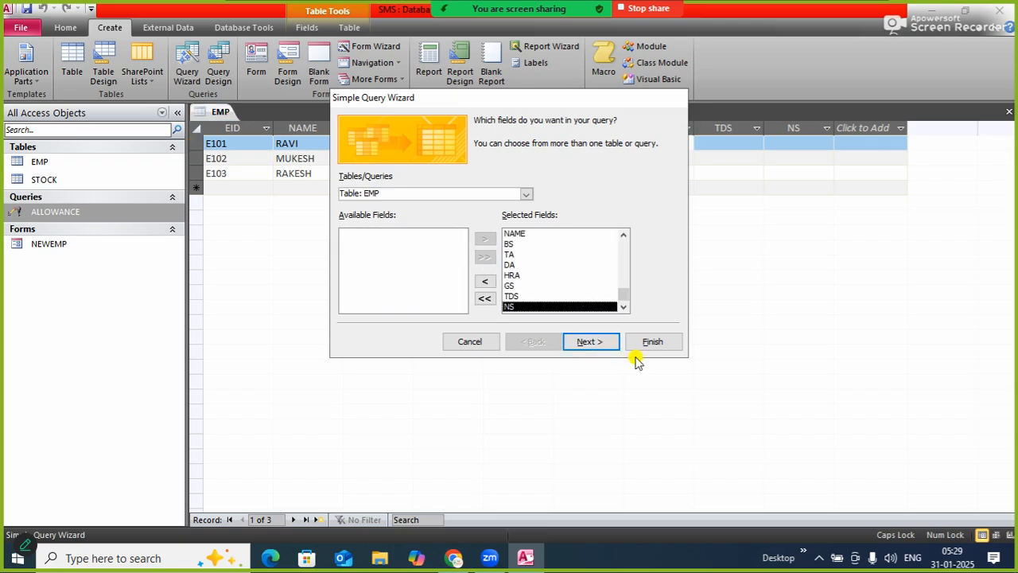
{"action": "left_click", "coordinate": [587, 342]}
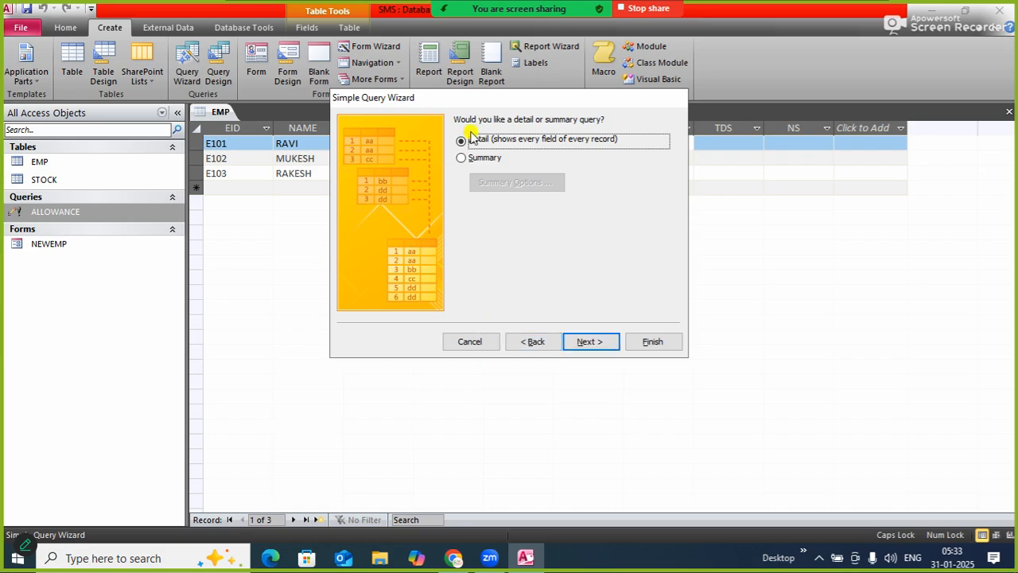
{"action": "left_click", "coordinate": [592, 342]}
Title the new query UPDATEGS and finish the wizard with the option to modify the query design
{"action": "left_click", "coordinate": [462, 263]}
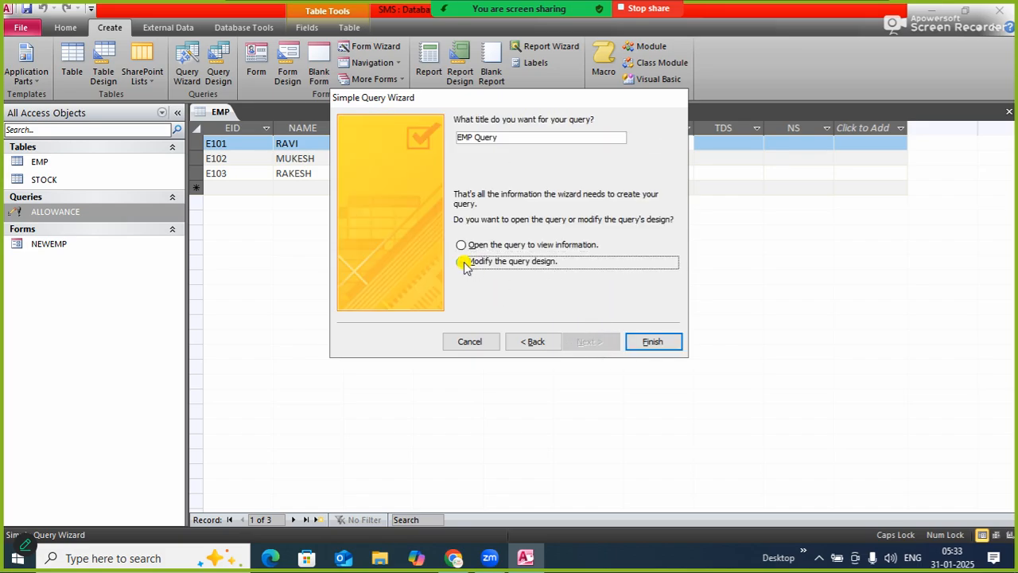
{"action": "left_click", "coordinate": [501, 137]}
{"action": "left_click_drag", "start_coordinate": [502, 137], "coordinate": [451, 124]}
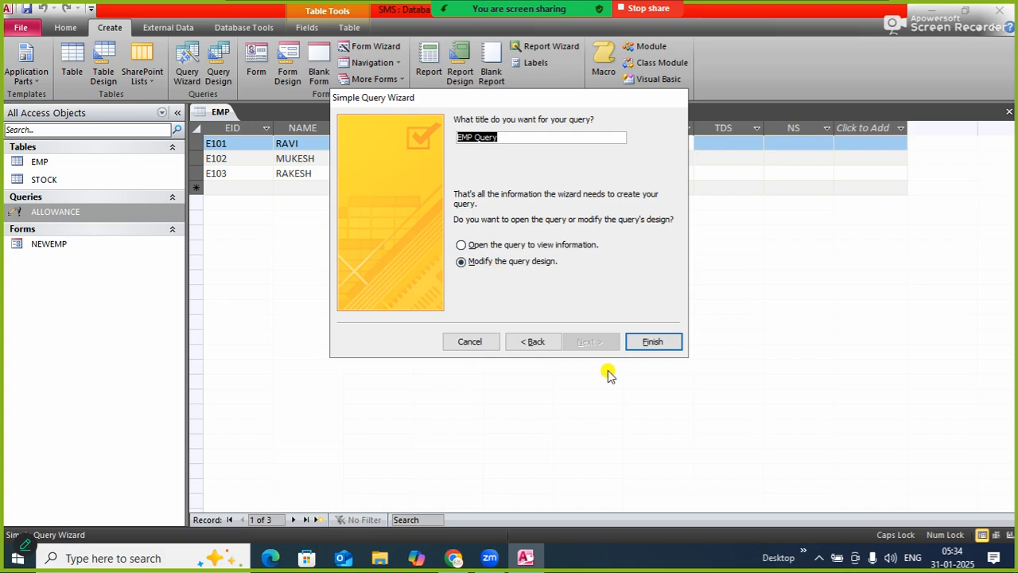
{"action": "type", "text": "UPDATEGS"}
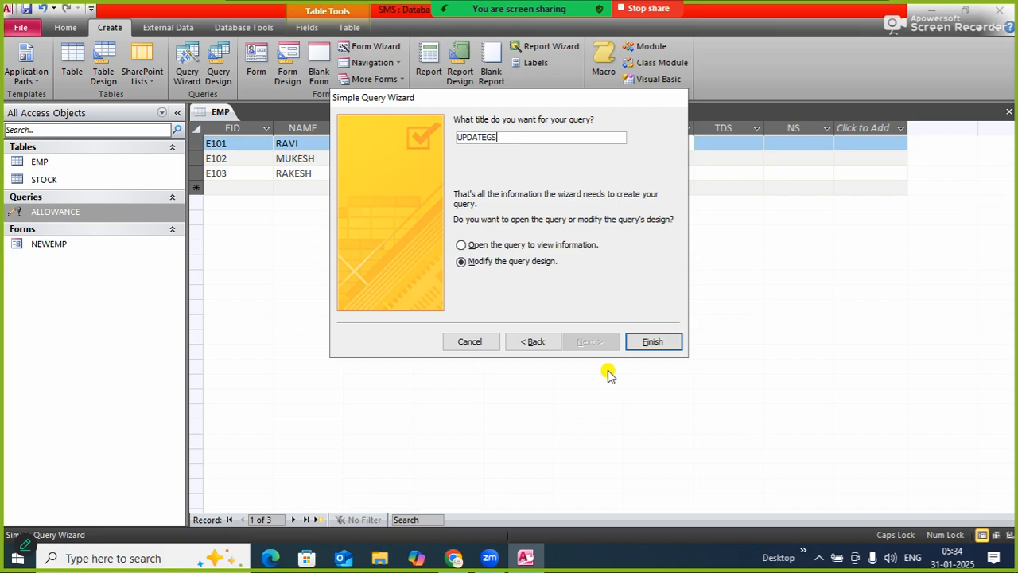
{"action": "left_click", "coordinate": [665, 342]}
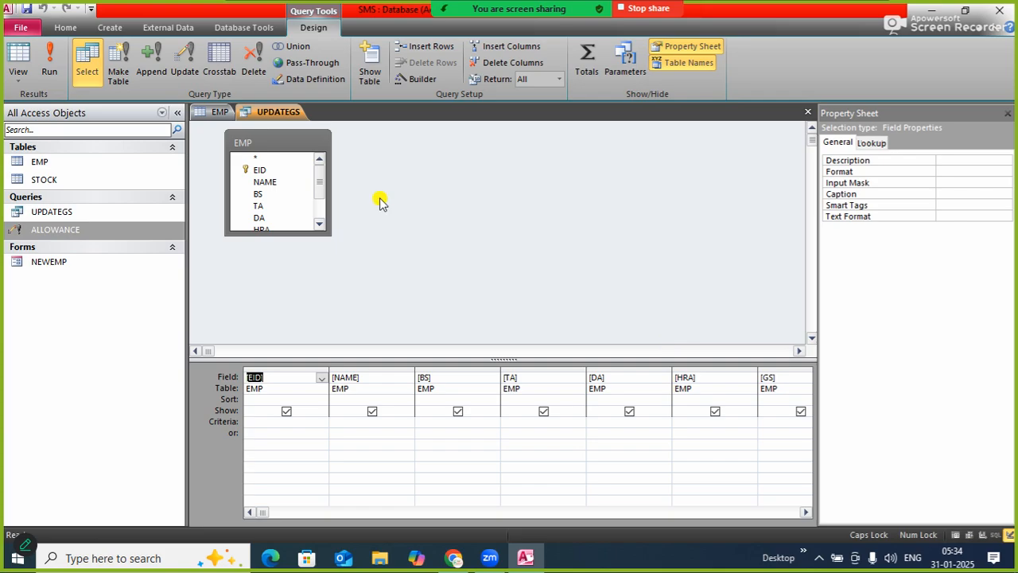
Convert the UPDATEGS query to an update query and set the GS field to update to [BS]+[TA]+[DA]+[HRA]
{"action": "left_click", "coordinate": [186, 71]}
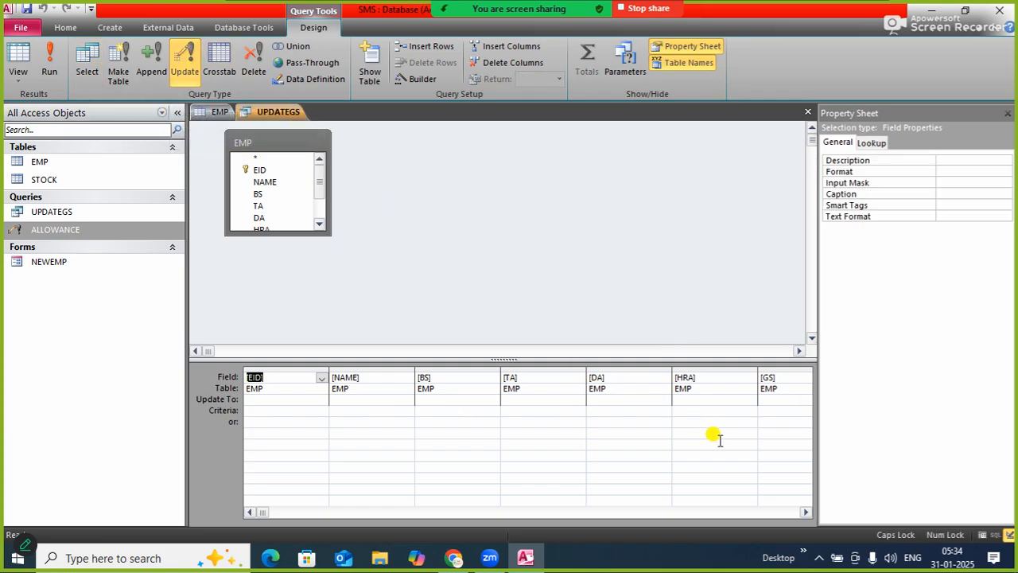
{"action": "left_click", "coordinate": [779, 401]}
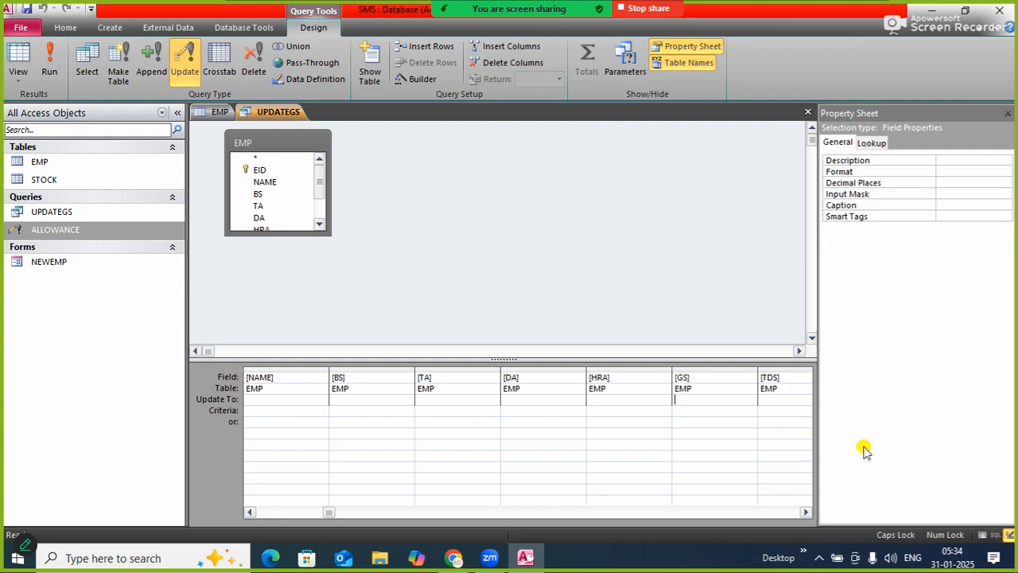
{"action": "type", "text": "[BS]"}
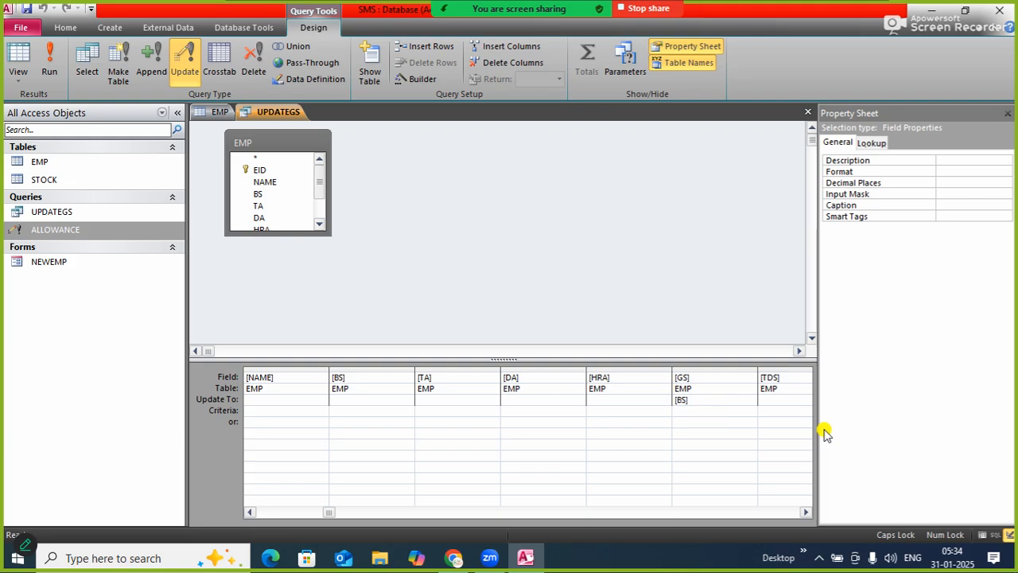
{"action": "type", "text": "*"}
{"action": "key", "text": "BackSpace"}
{"action": "key", "text": "BackSpace"}
{"action": "key", "text": "BackSpace"}
{"action": "key", "text": "BackSpace"}
{"action": "key", "text": "BackSpace"}
{"action": "type", "text": "[TA]"}
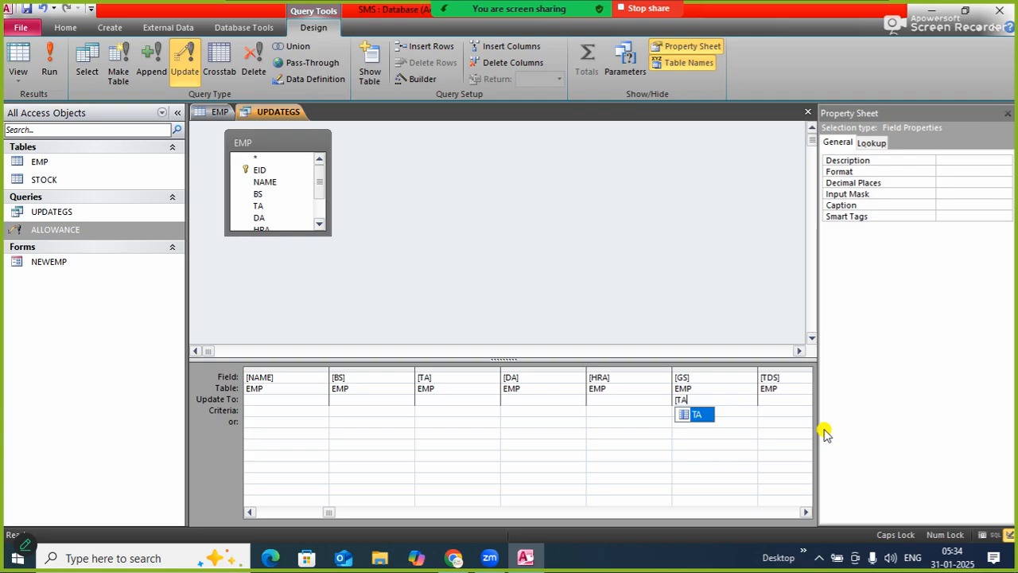
{"action": "key", "text": "BackSpace"}
{"action": "key", "text": "BackSpace"}
{"action": "key", "text": "BackSpace"}
{"action": "key", "text": "BackSpace"}
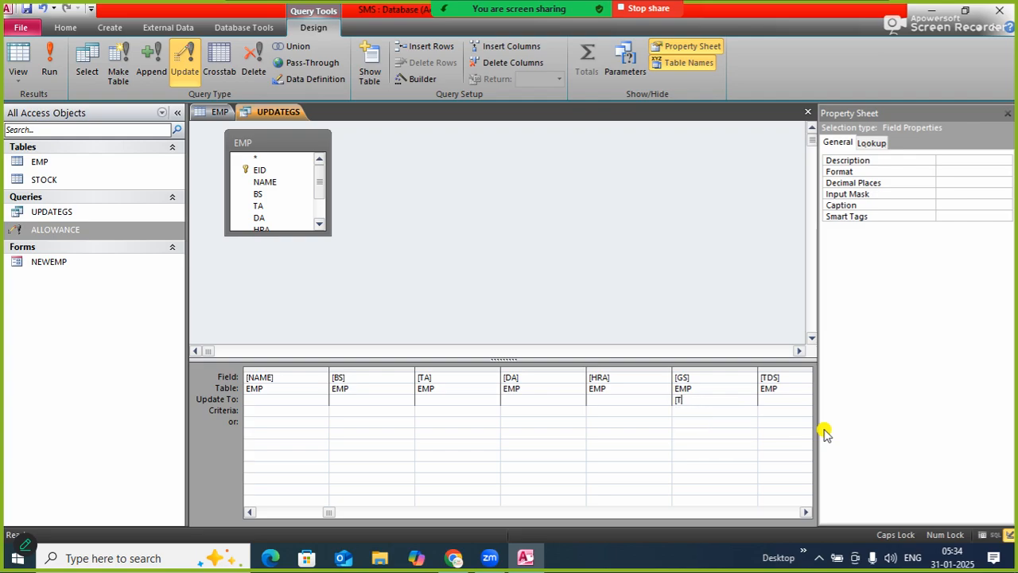
{"action": "type", "text": "[BS]+[TA]+[DA]+[HRA]"}
Save the UPDATEGS query and close it, leaving the EMP table open
{"action": "right_click", "coordinate": [264, 114]}
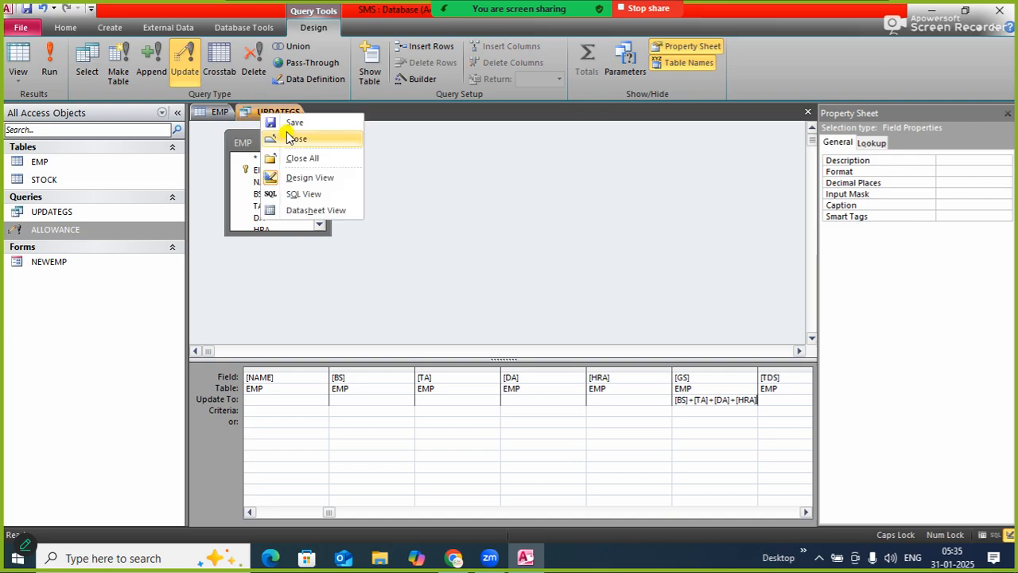
{"action": "left_click", "coordinate": [291, 123]}
{"action": "right_click", "coordinate": [275, 113]}
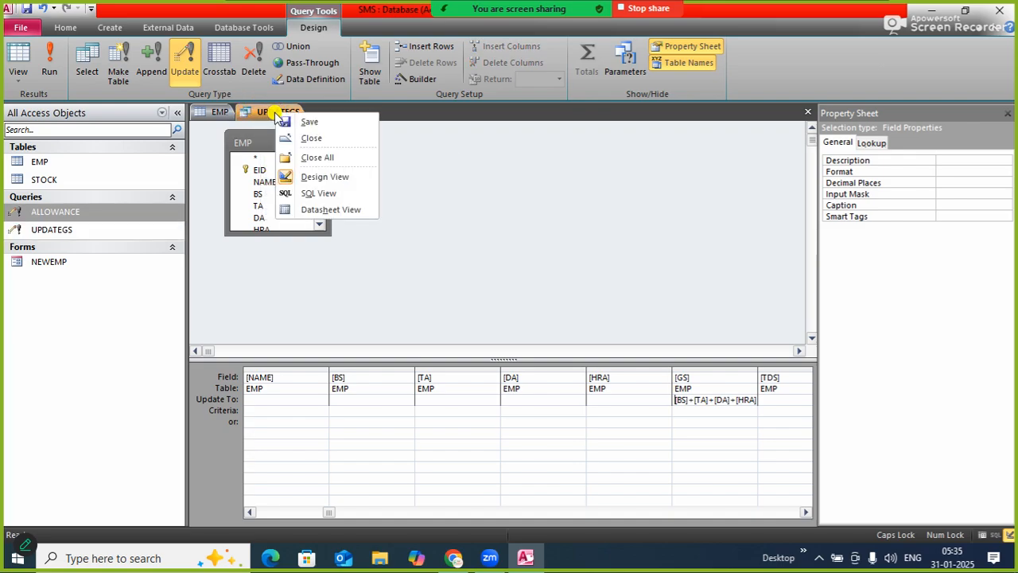
{"action": "left_click", "coordinate": [309, 137]}
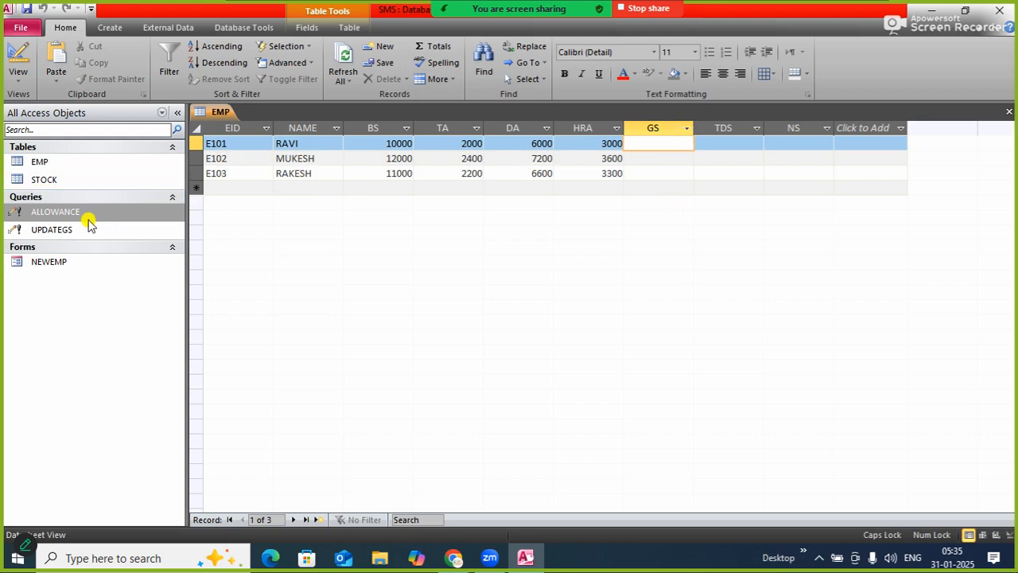
Run the UPDATEGS update query, accept the record updates, and refresh the EMP datasheet
{"action": "left_click", "coordinate": [57, 237]}
{"action": "double_click", "coordinate": [57, 237]}
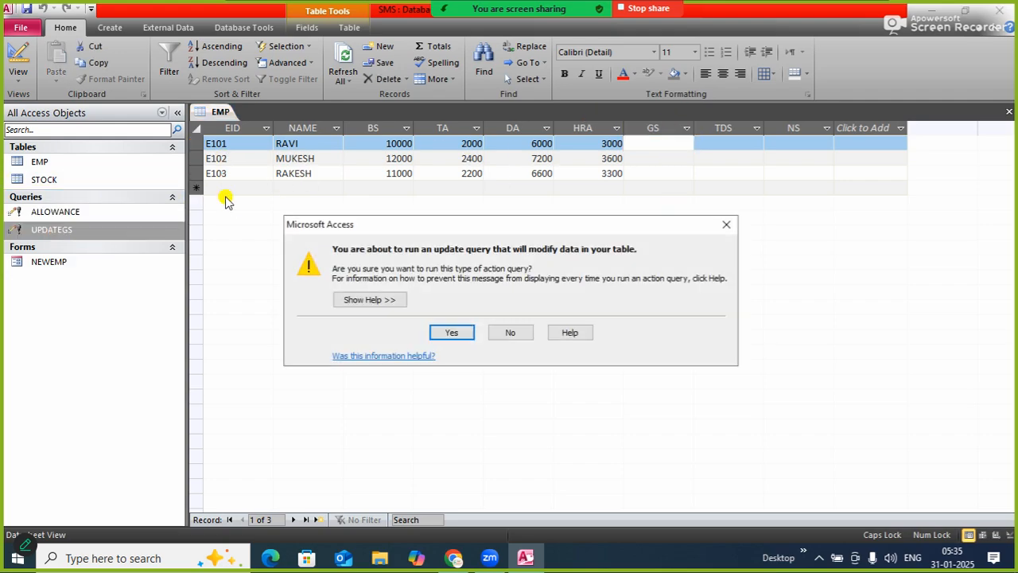
{"action": "left_click", "coordinate": [451, 331]}
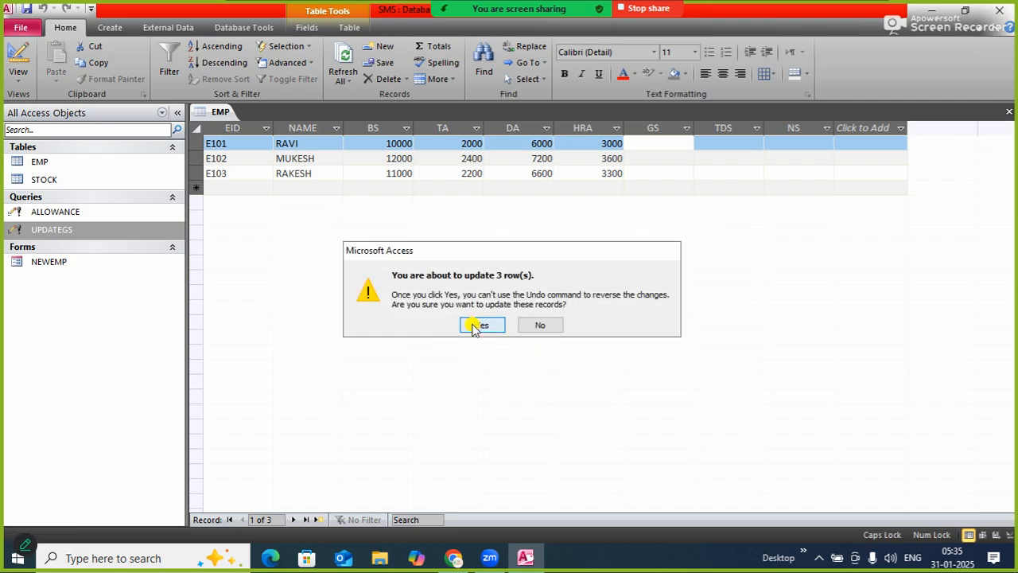
{"action": "left_click", "coordinate": [474, 333]}
{"action": "left_click", "coordinate": [342, 57]}
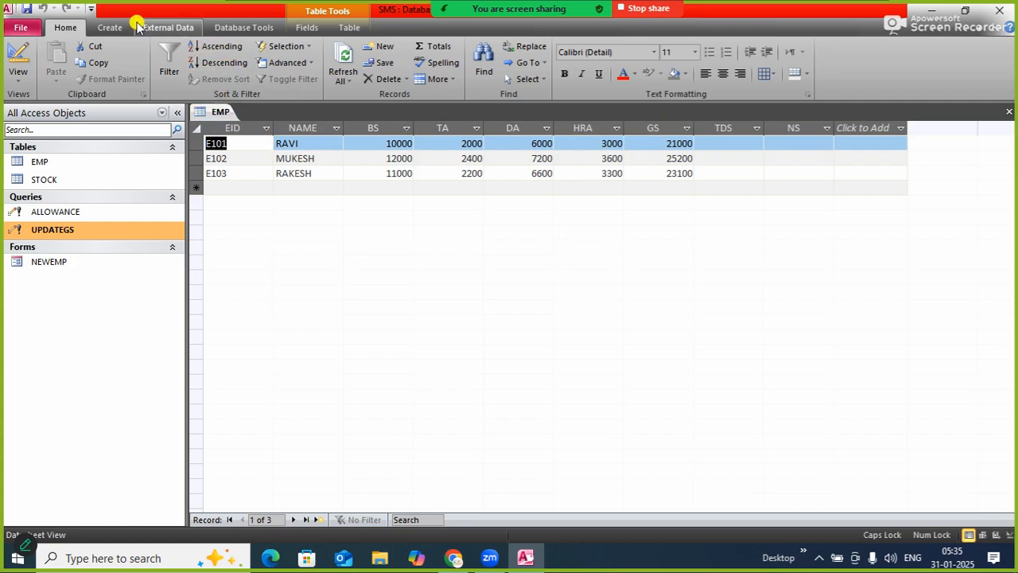
{"action": "left_click", "coordinate": [112, 28]}
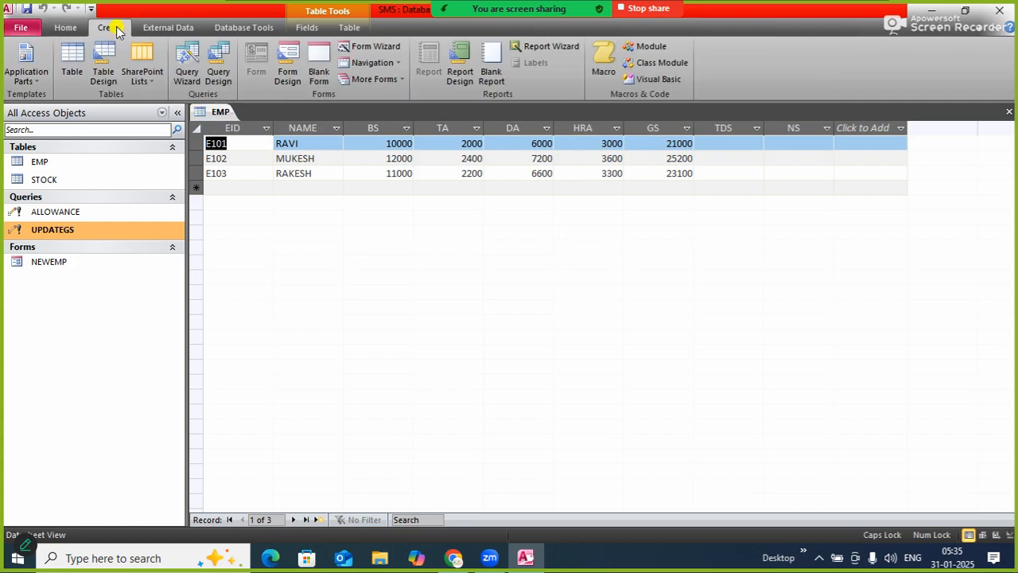
{"action": "left_click", "coordinate": [217, 74]}
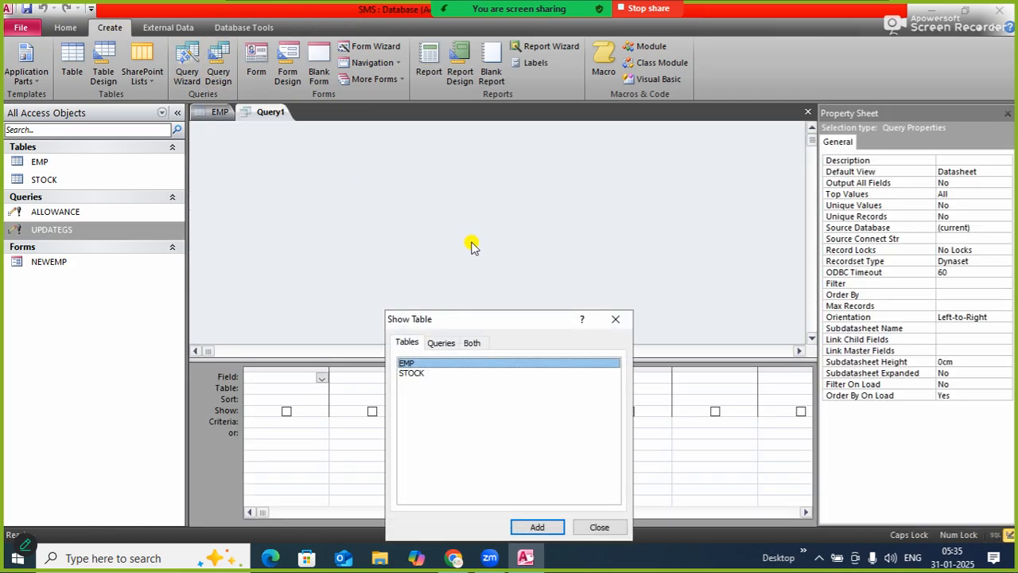
{"action": "left_click", "coordinate": [599, 528]}
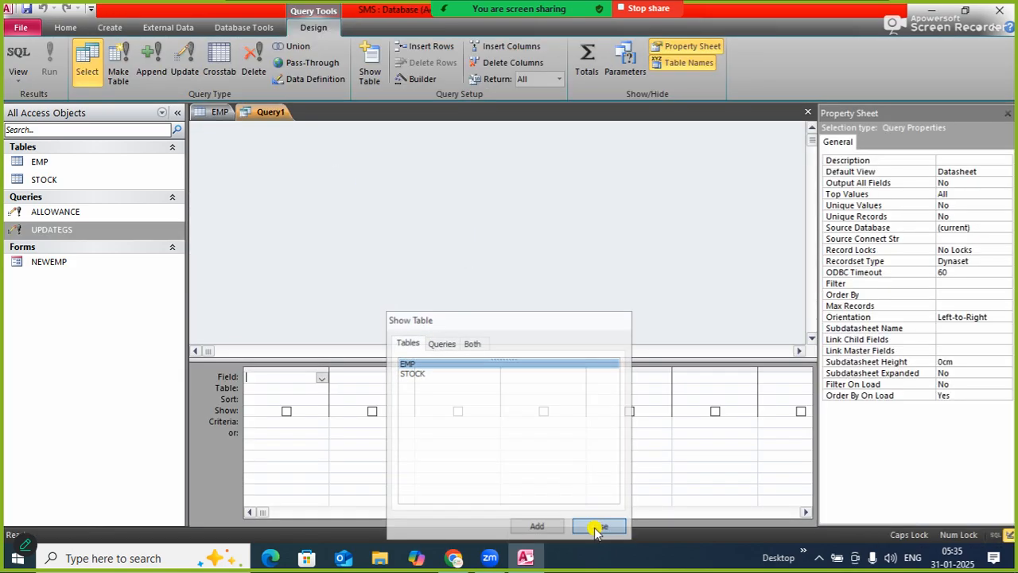
{"action": "right_click", "coordinate": [262, 113]}
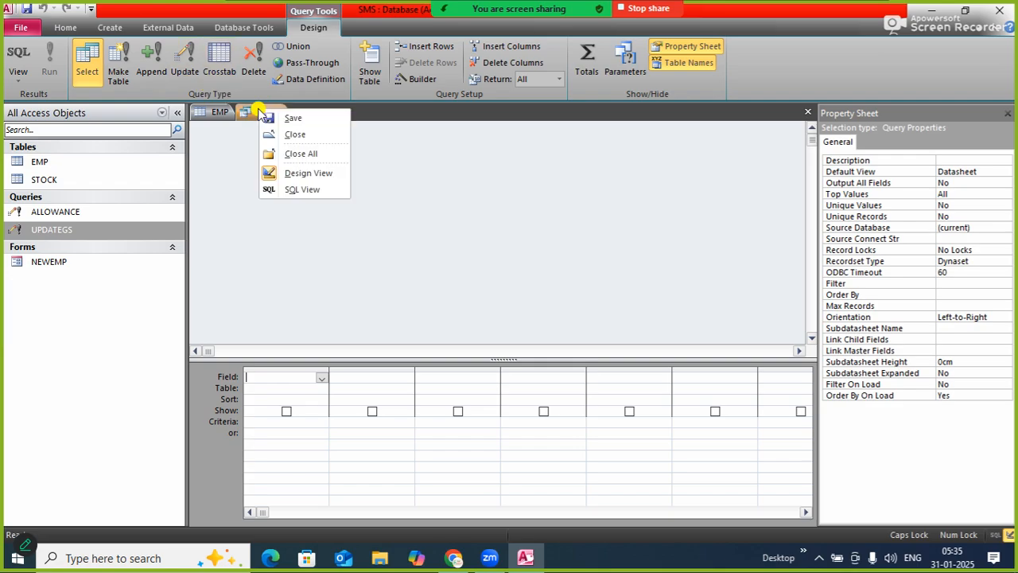
{"action": "left_click", "coordinate": [293, 136]}
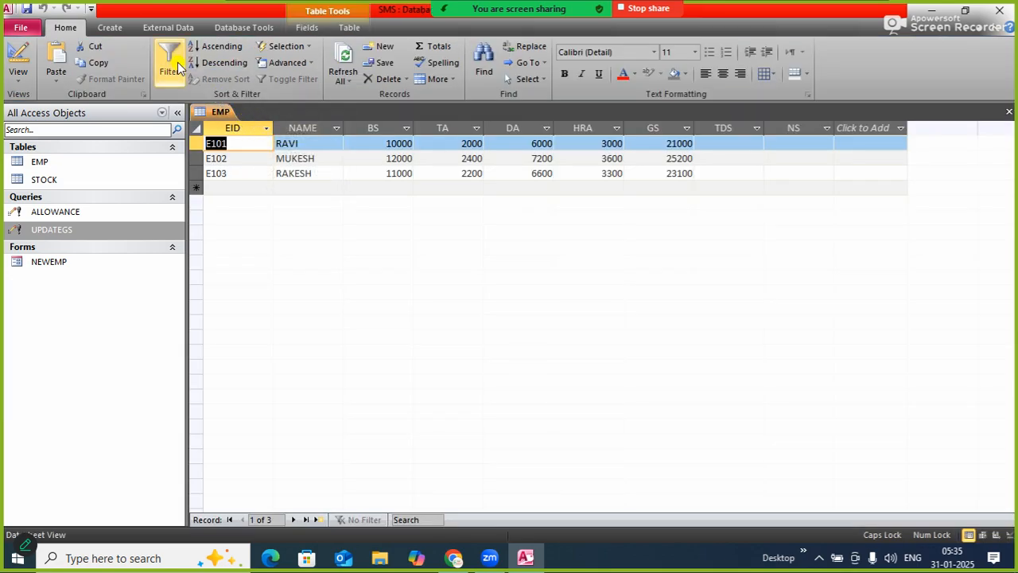
Start a third detail query with the Simple Query Wizard, adding all fields of the EMP table
{"action": "left_click", "coordinate": [110, 27]}
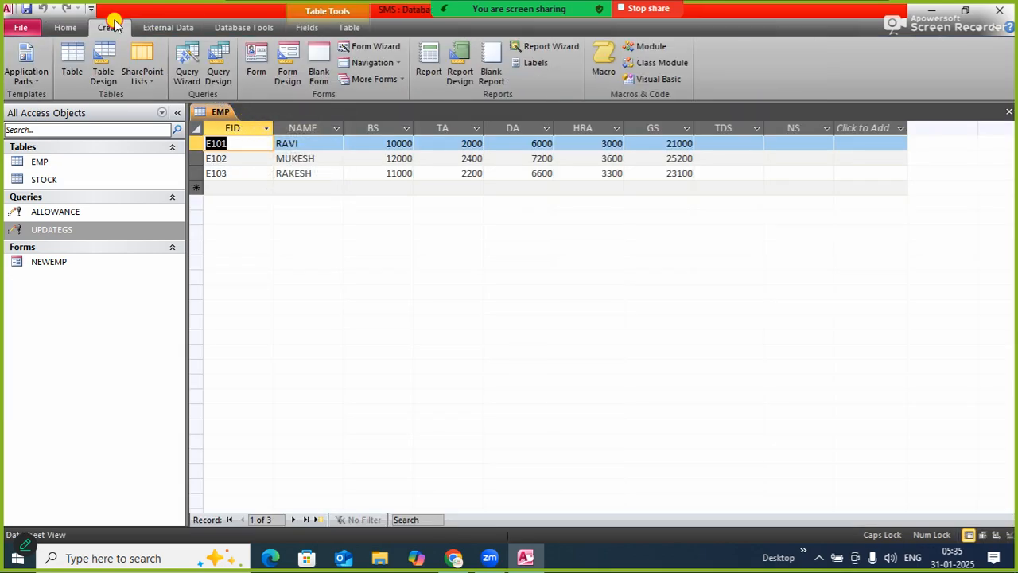
{"action": "left_click", "coordinate": [187, 67]}
{"action": "left_click", "coordinate": [582, 351]}
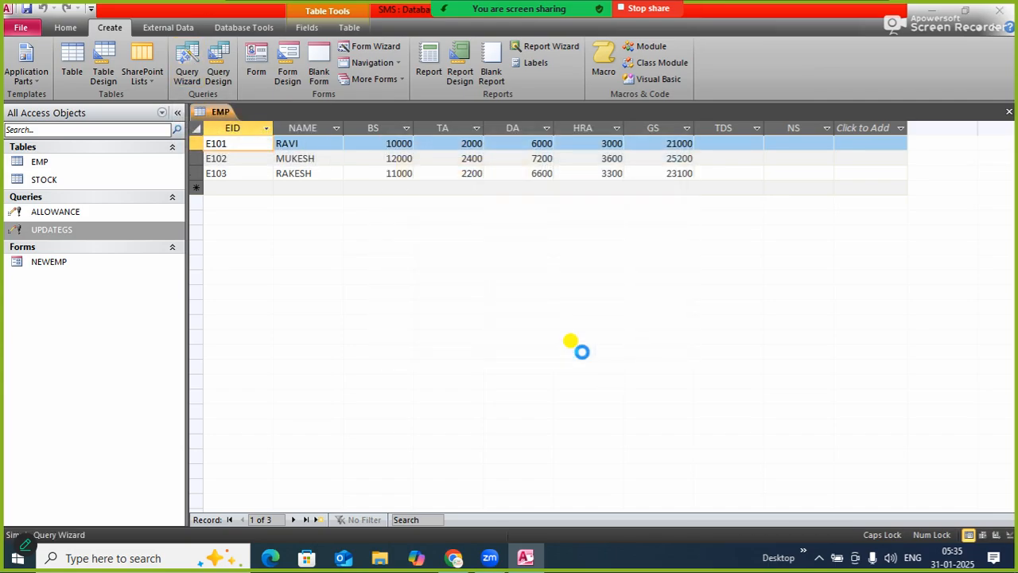
{"action": "left_click", "coordinate": [484, 256]}
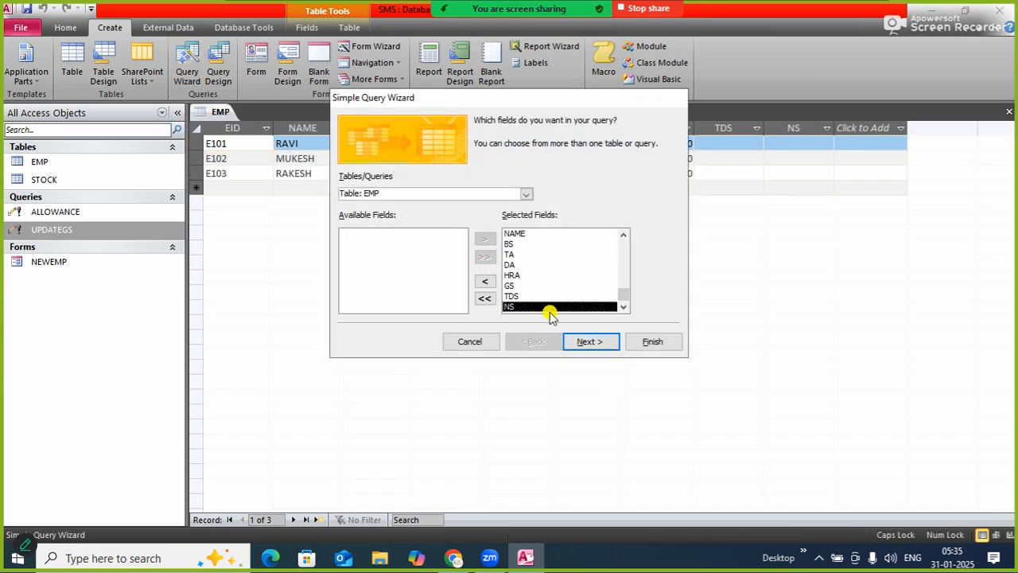
{"action": "left_click", "coordinate": [577, 341]}
{"action": "left_click", "coordinate": [580, 342]}
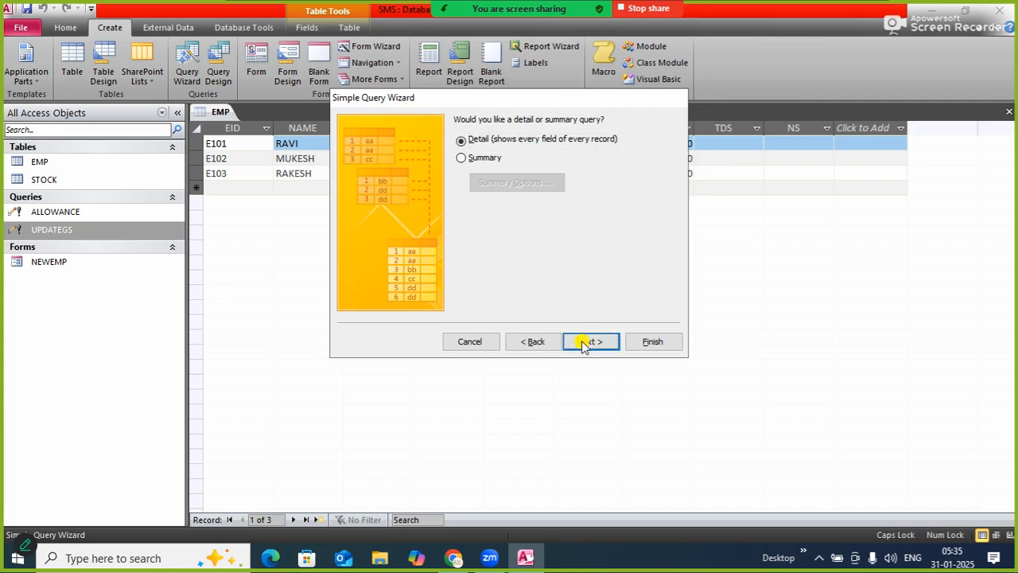
Title the query UPDATETDS and finish the wizard with the option to modify the query design
{"action": "left_click", "coordinate": [525, 262]}
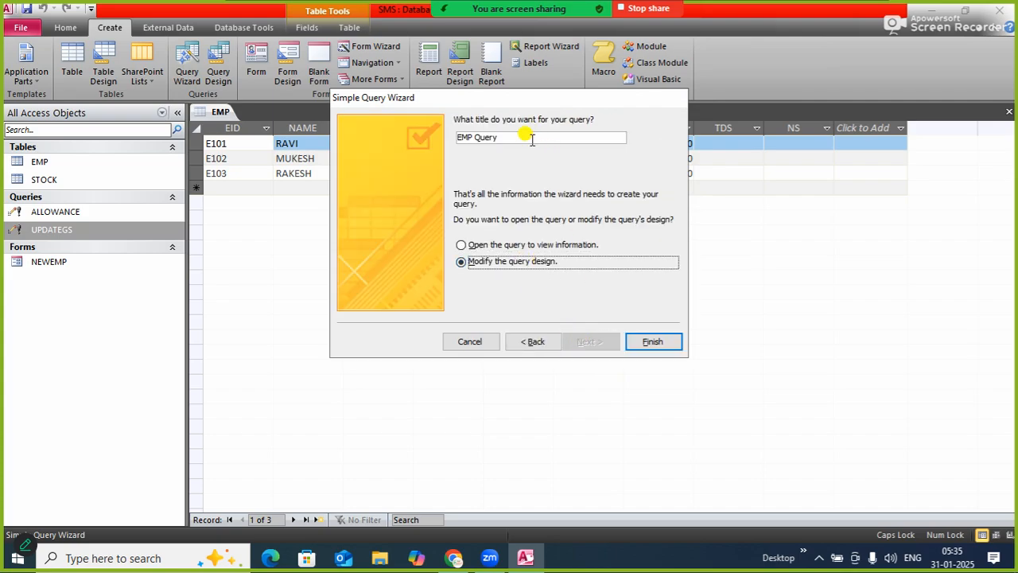
{"action": "left_click_drag", "start_coordinate": [493, 136], "coordinate": [404, 124]}
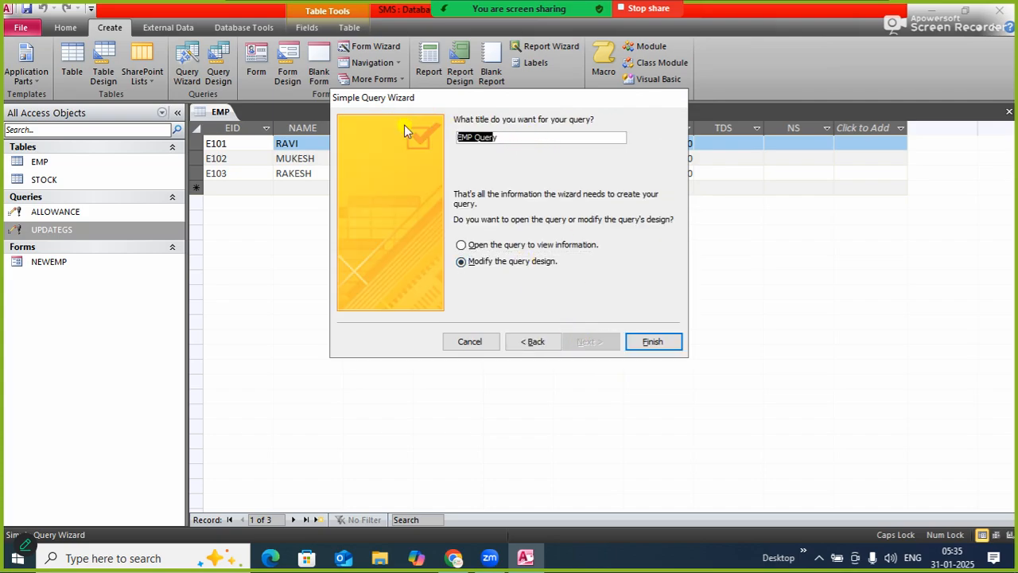
{"action": "key", "text": "BackSpace"}
{"action": "key", "text": "Delete"}
{"action": "type", "text": "TDS"}
{"action": "key", "text": "BackSpace"}
{"action": "key", "text": "BackSpace"}
{"action": "key", "text": "BackSpace"}
{"action": "type", "text": "UPDATETD"}
{"action": "key", "text": "BackSpace"}
{"action": "type", "text": "TDS"}
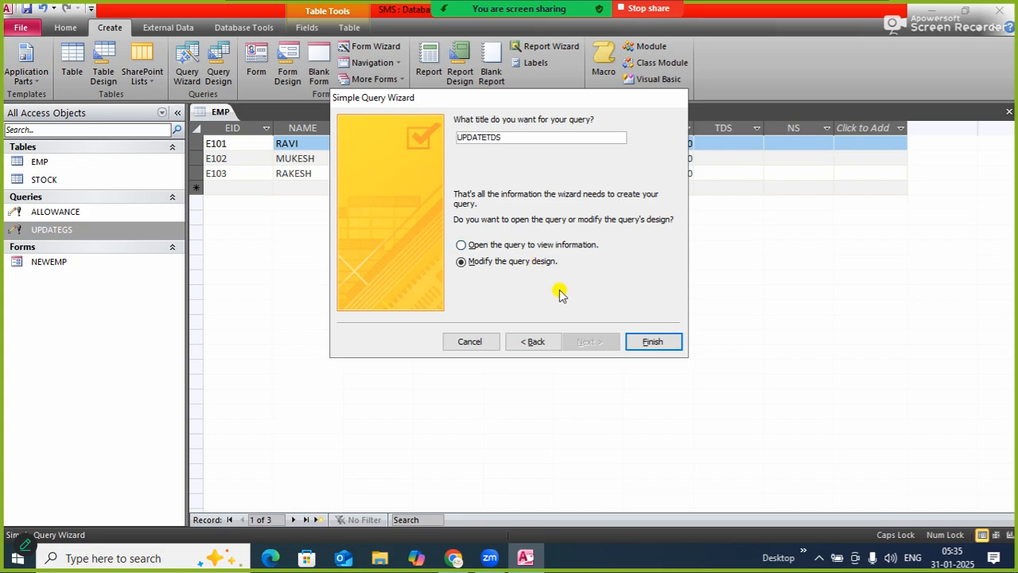
{"action": "left_click", "coordinate": [659, 342]}
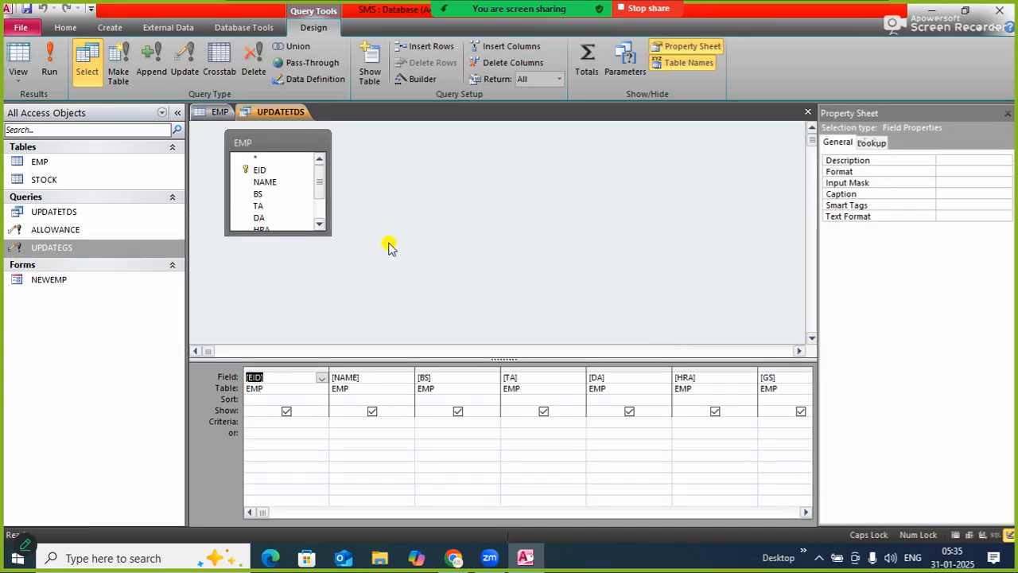
Make UPDATETDS an update query and set the TDS field to update to [GS]*10/100
{"action": "left_click", "coordinate": [811, 514]}
{"action": "left_click", "coordinate": [811, 514]}
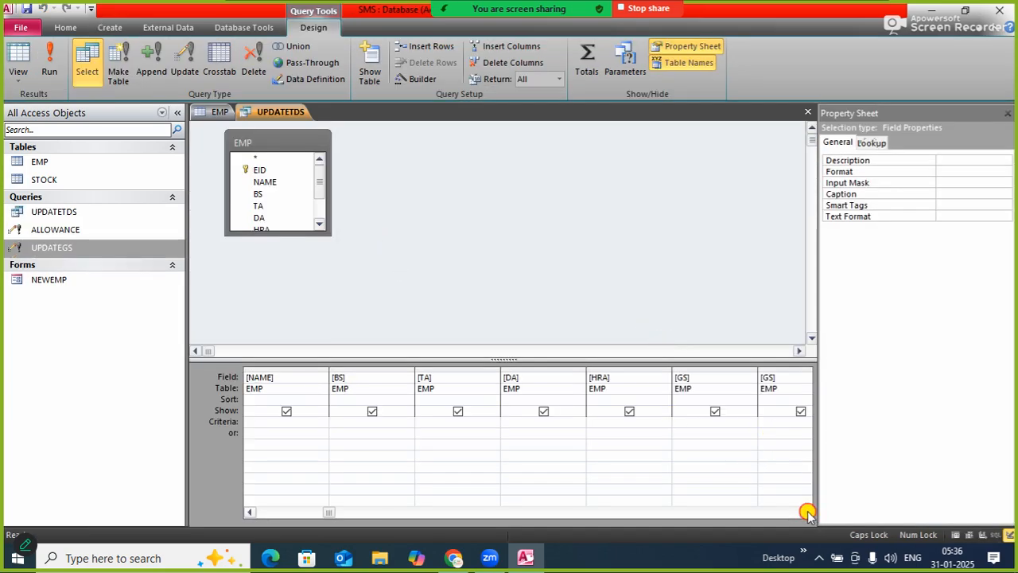
{"action": "left_click", "coordinate": [811, 514]}
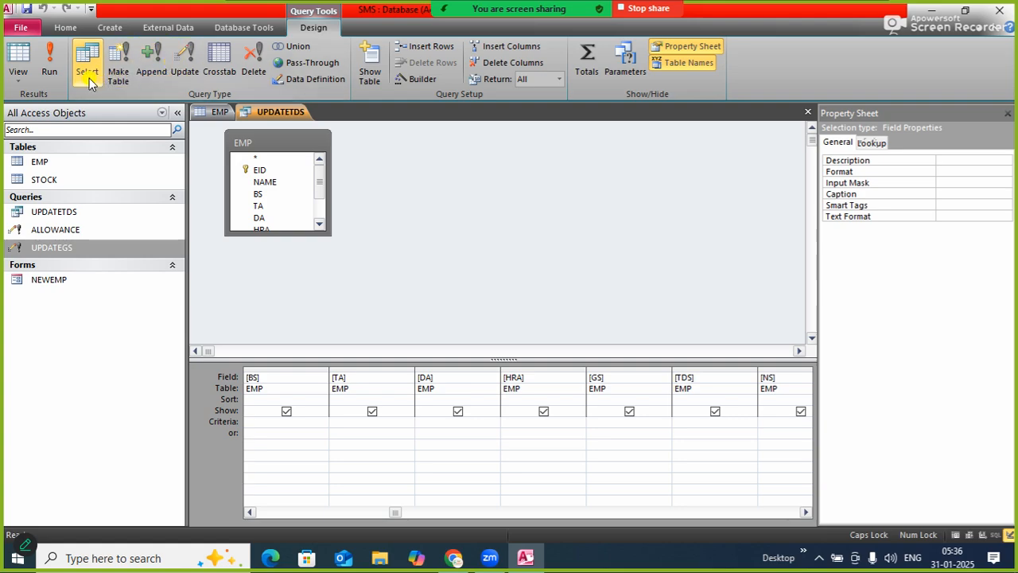
{"action": "left_click", "coordinate": [185, 71]}
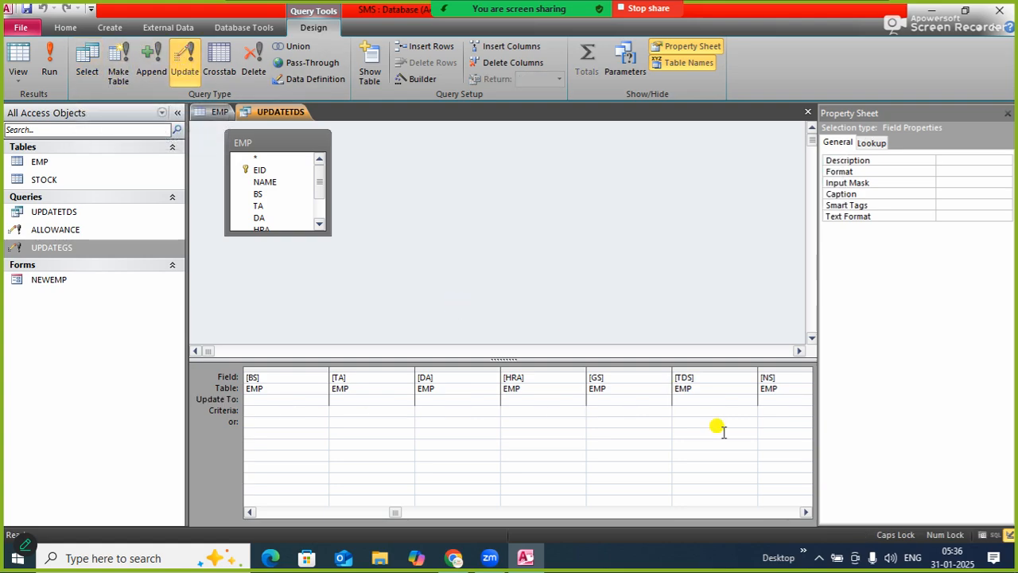
{"action": "left_click", "coordinate": [691, 400]}
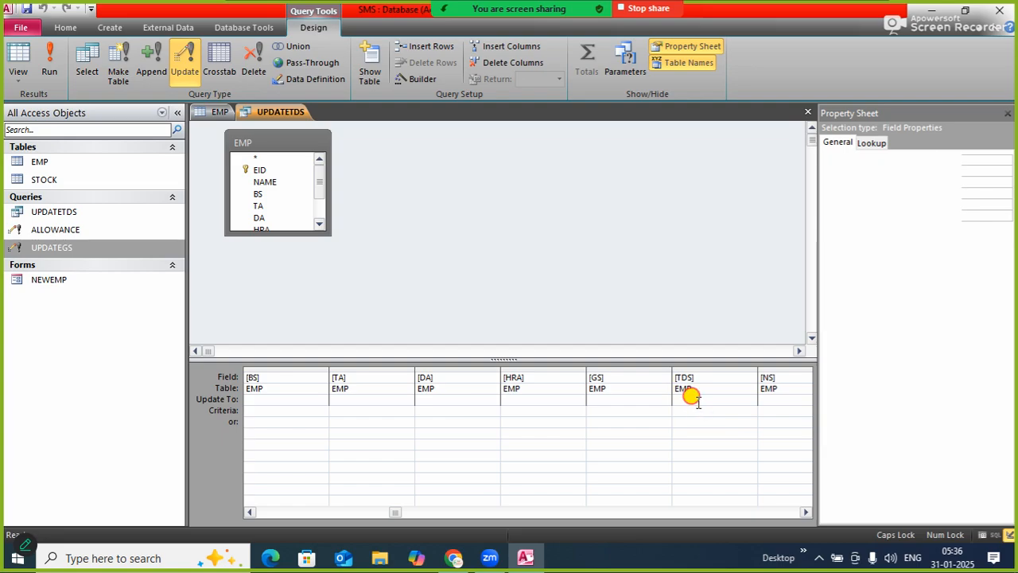
{"action": "type", "text": "["}
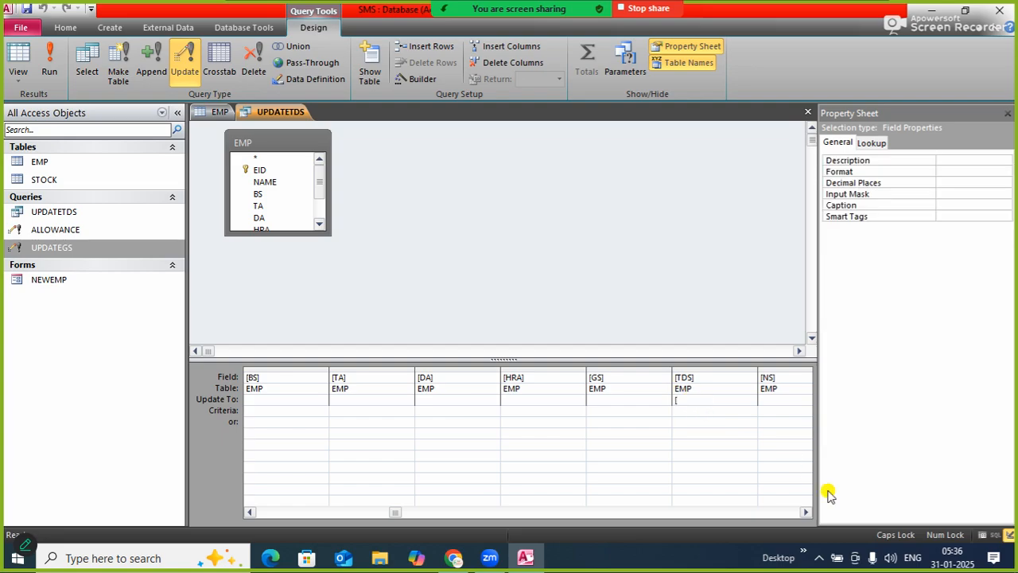
{"action": "type", "text": "GS]*10/100"}
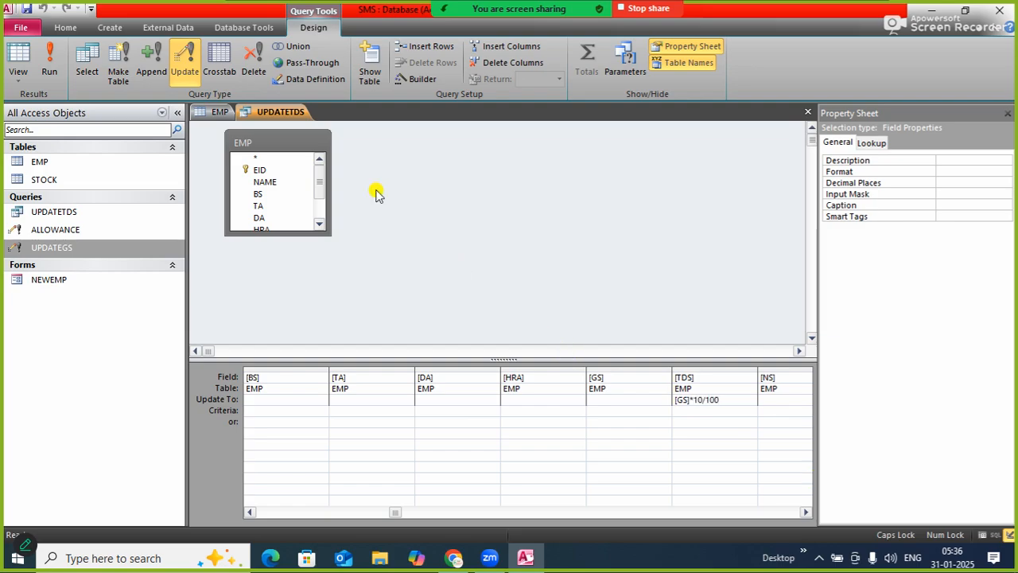
Close the UPDATETDS query and save its design changes
{"action": "right_click", "coordinate": [289, 113]}
{"action": "left_click", "coordinate": [329, 138]}
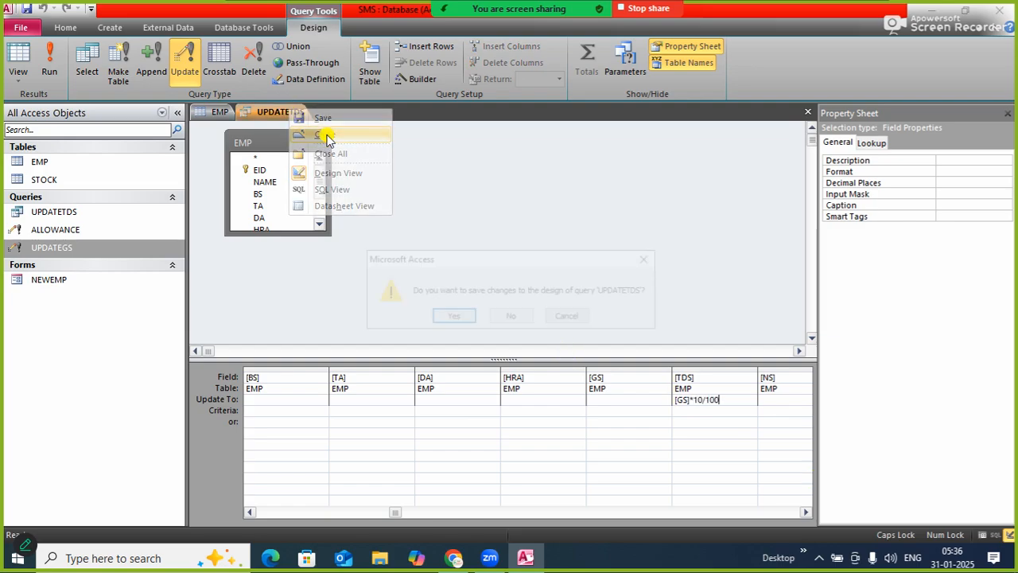
{"action": "left_click", "coordinate": [443, 318]}
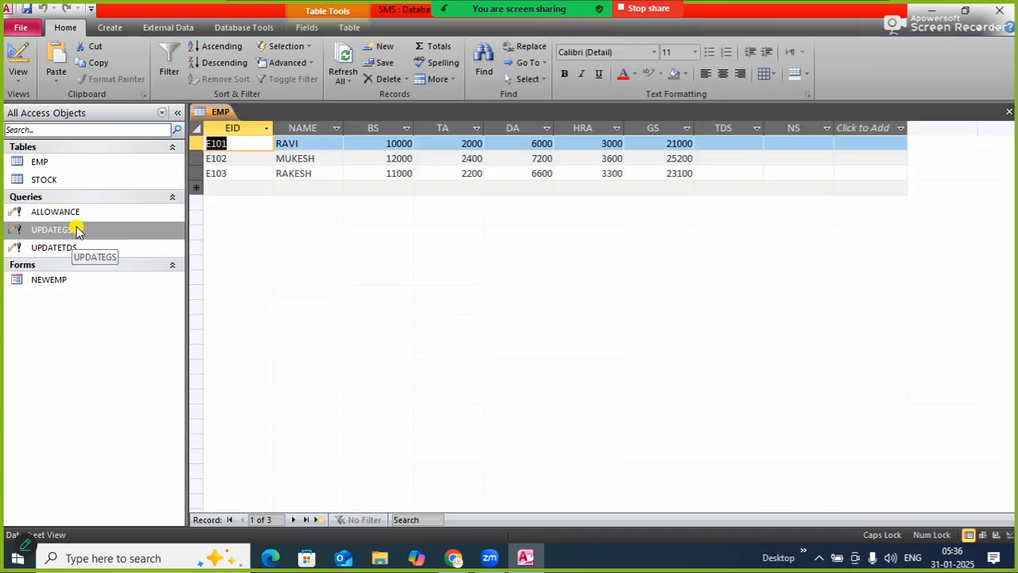
Run the UPDATETDS update query with the EMP table open and accept the record updates
{"action": "left_click", "coordinate": [86, 248]}
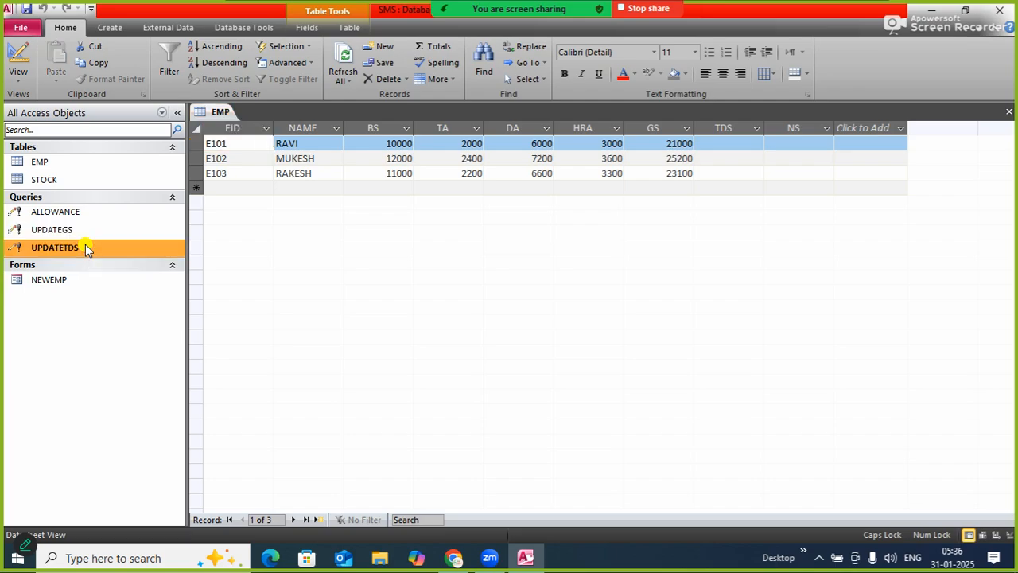
{"action": "double_click", "coordinate": [85, 247]}
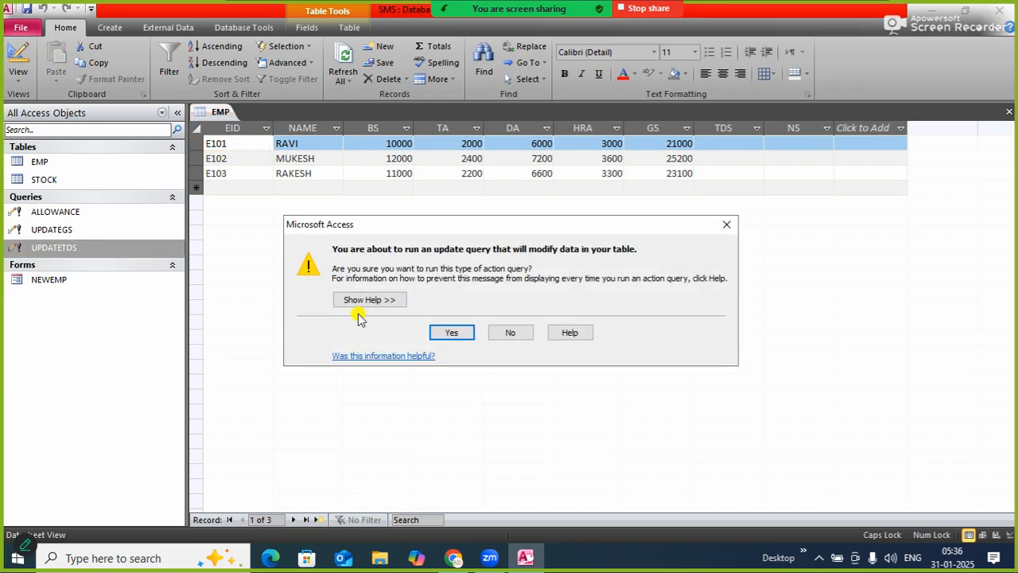
{"action": "left_click", "coordinate": [442, 336]}
{"action": "left_click", "coordinate": [479, 324]}
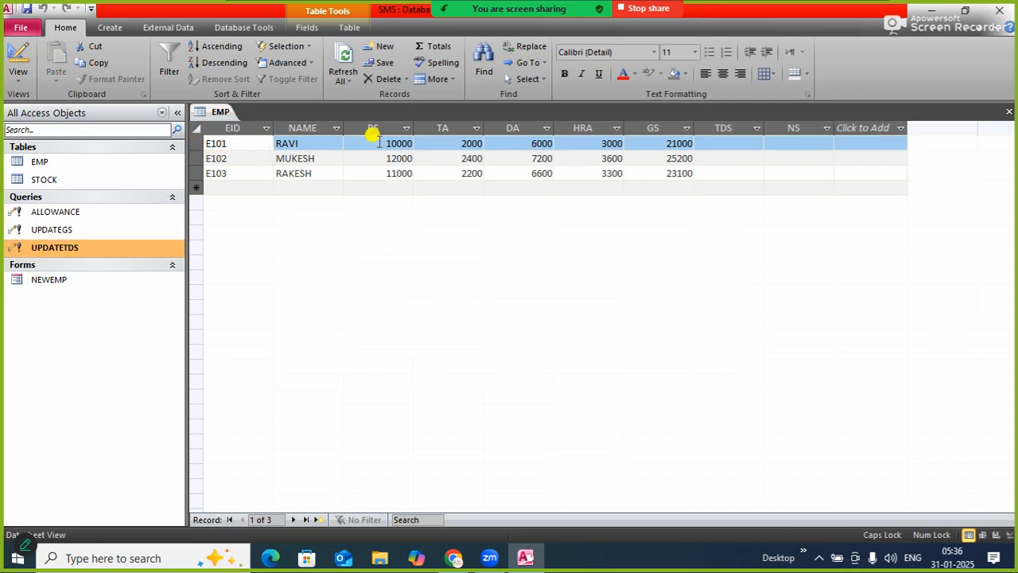
Refresh the EMP table's records and start a simple detail query containing all fields of the EMP table
{"action": "left_click", "coordinate": [337, 57]}
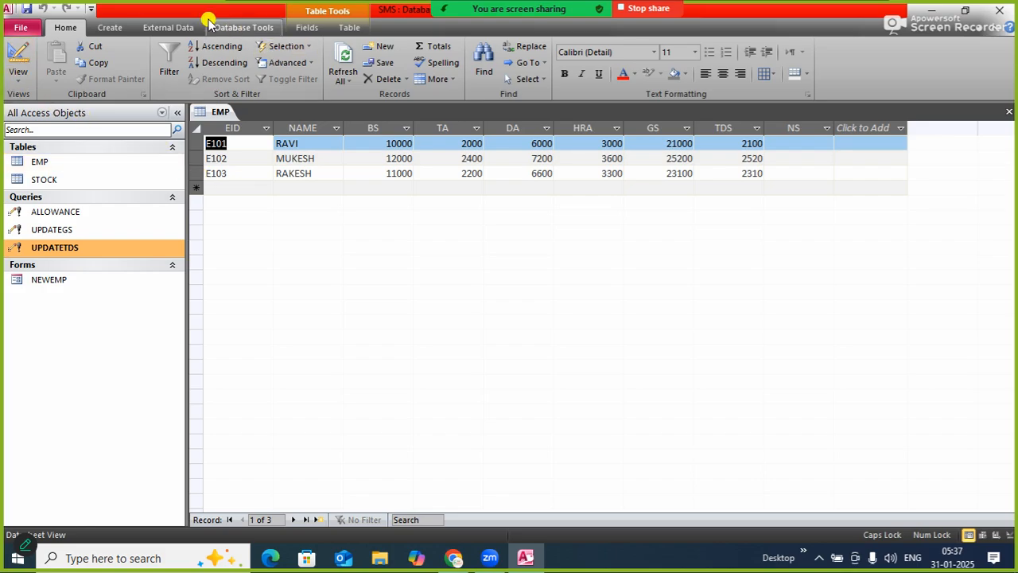
{"action": "left_click", "coordinate": [113, 28]}
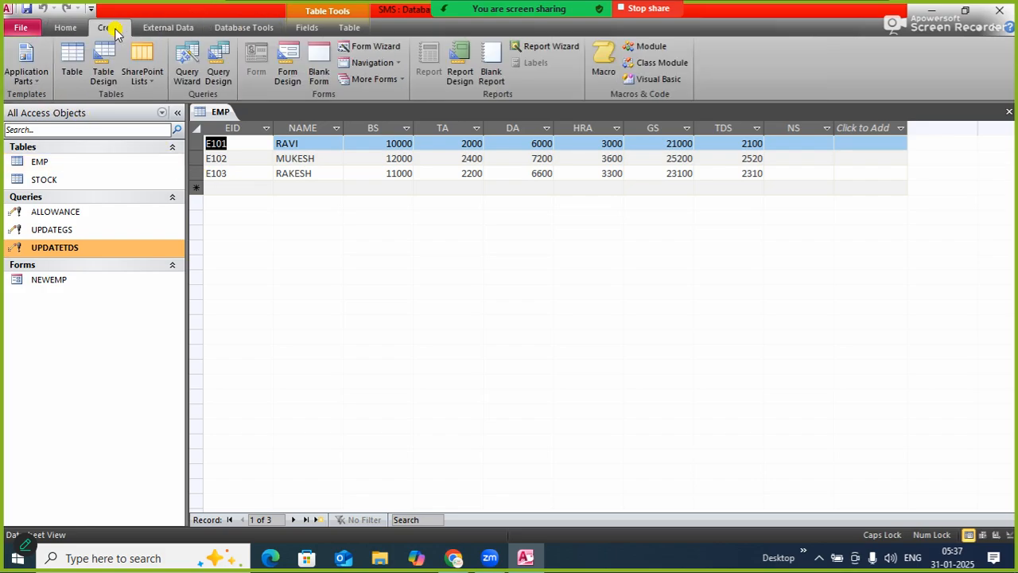
{"action": "left_click", "coordinate": [191, 71]}
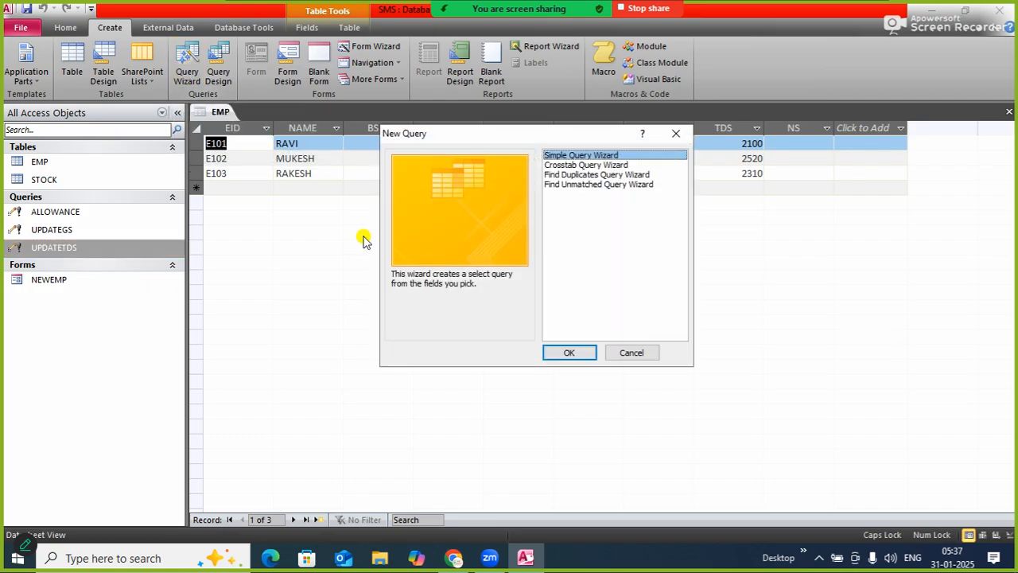
{"action": "left_click", "coordinate": [581, 344]}
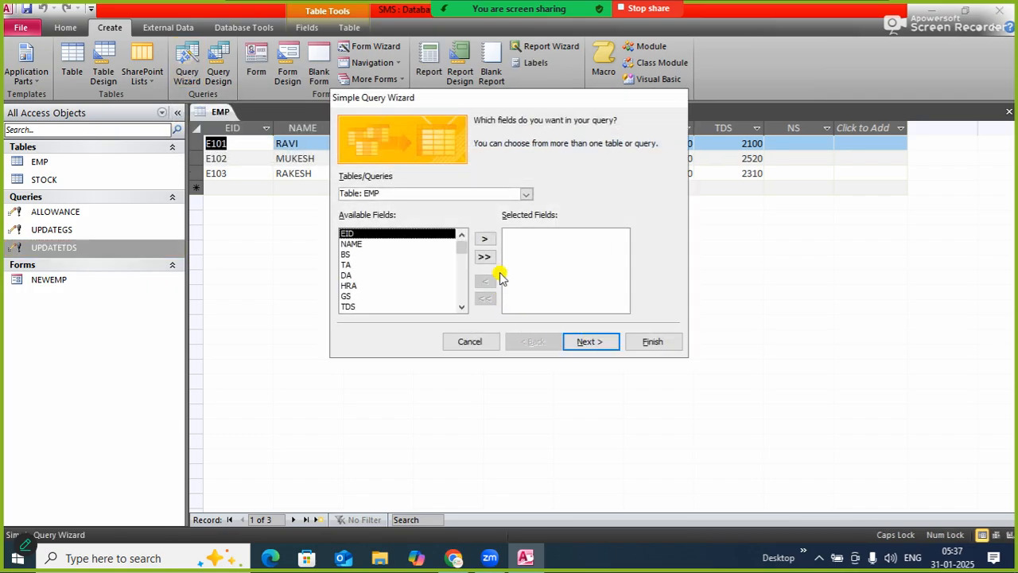
{"action": "left_click", "coordinate": [485, 257]}
{"action": "left_click", "coordinate": [595, 344]}
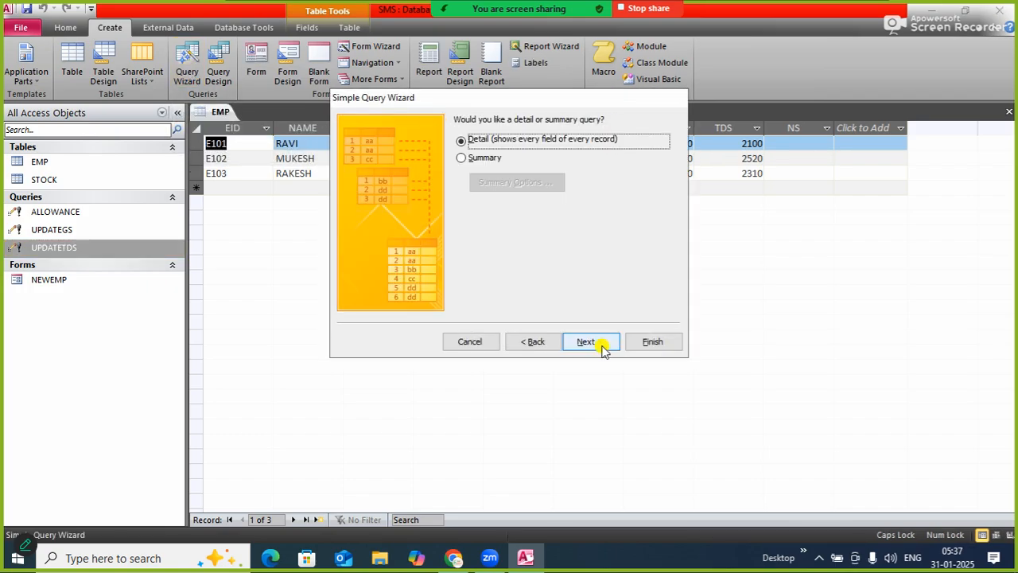
{"action": "left_click", "coordinate": [591, 341]}
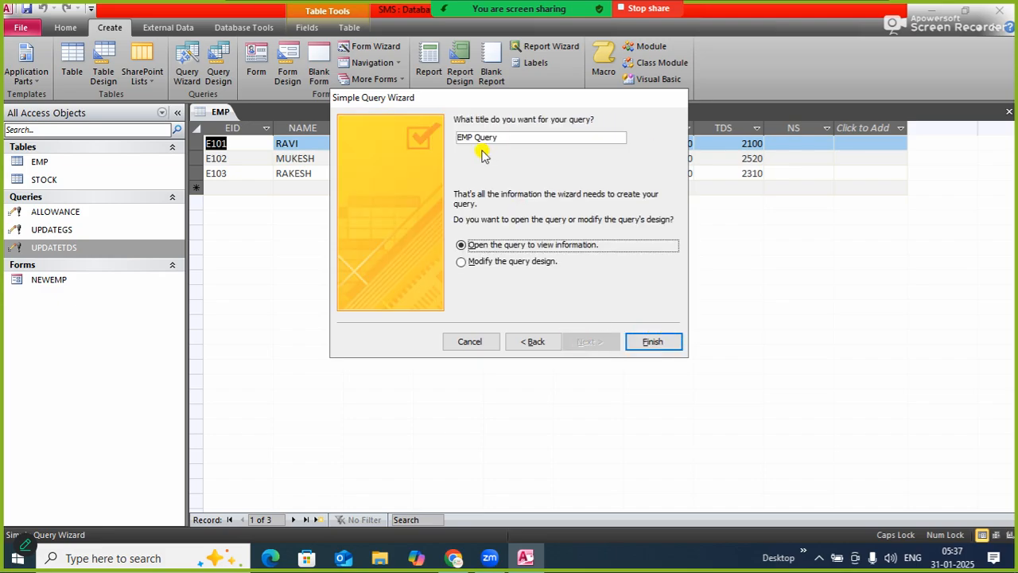
Title the query UPDATENS and finish the wizard with the option to modify the query design
{"action": "left_click", "coordinate": [512, 138]}
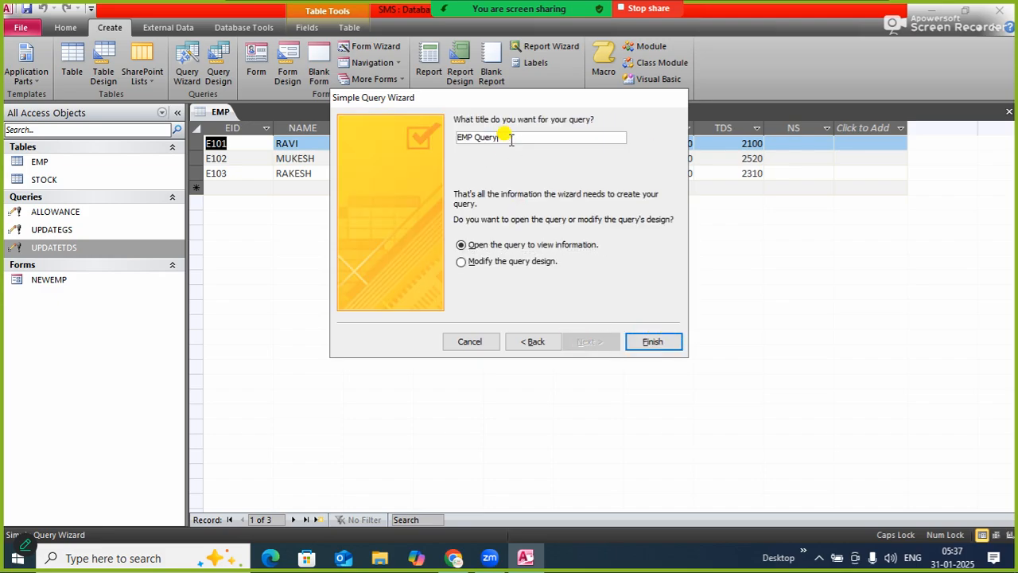
{"action": "key", "text": "BackSpace"}
{"action": "key", "text": "BackSpace"}
{"action": "key", "text": "BackSpace"}
{"action": "key", "text": "BackSpace"}
{"action": "key", "text": "BackSpace"}
{"action": "key", "text": "BackSpace"}
{"action": "key", "text": "BackSpace"}
{"action": "key", "text": "BackSpace"}
{"action": "key", "text": "BackSpace"}
{"action": "type", "text": "UPDATENS"}
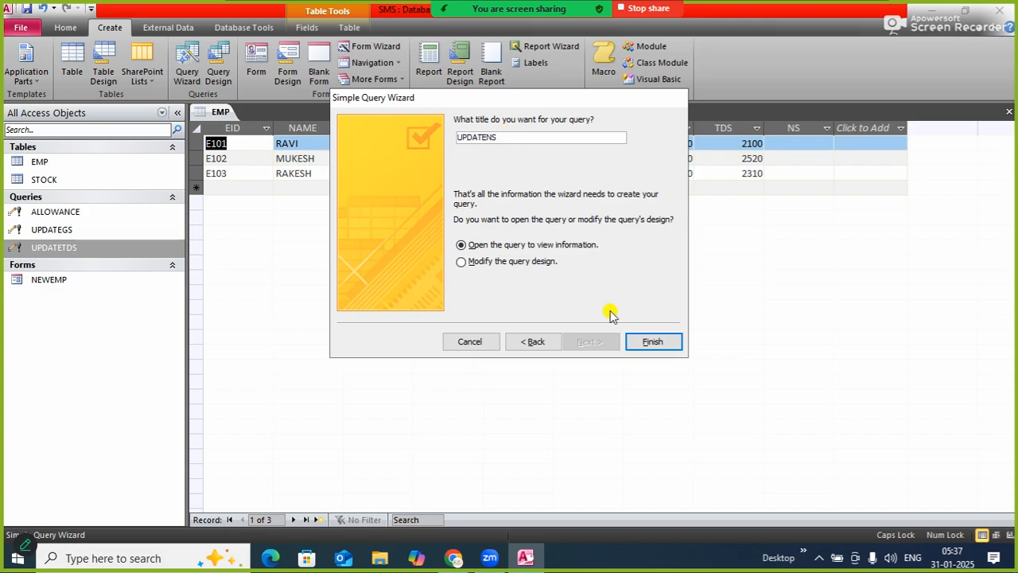
{"action": "left_click", "coordinate": [546, 263]}
{"action": "left_click", "coordinate": [652, 342]}
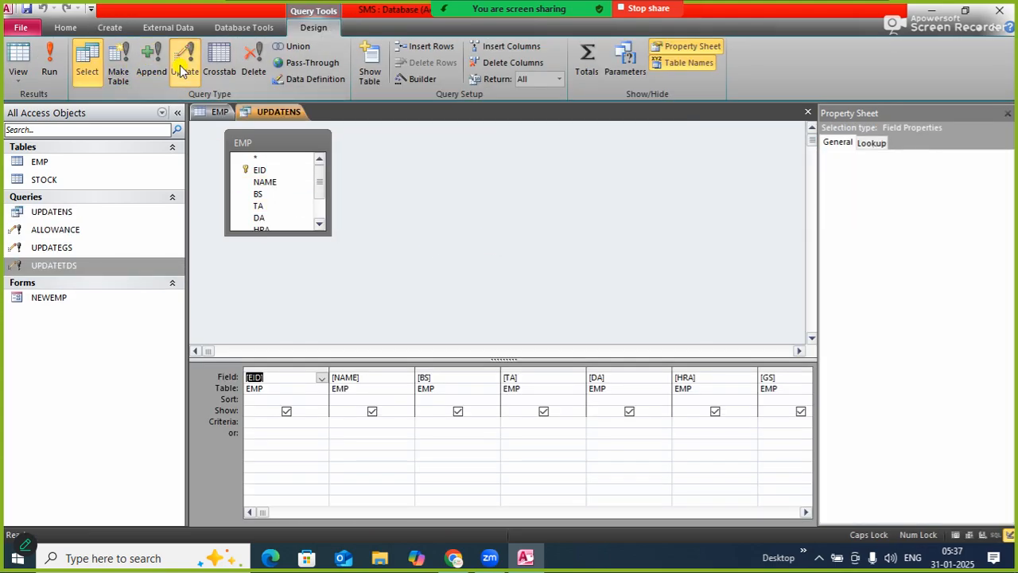
Make UPDATENS an update query and set the NS field to update to [GS]-[TDS]
{"action": "left_click", "coordinate": [184, 72]}
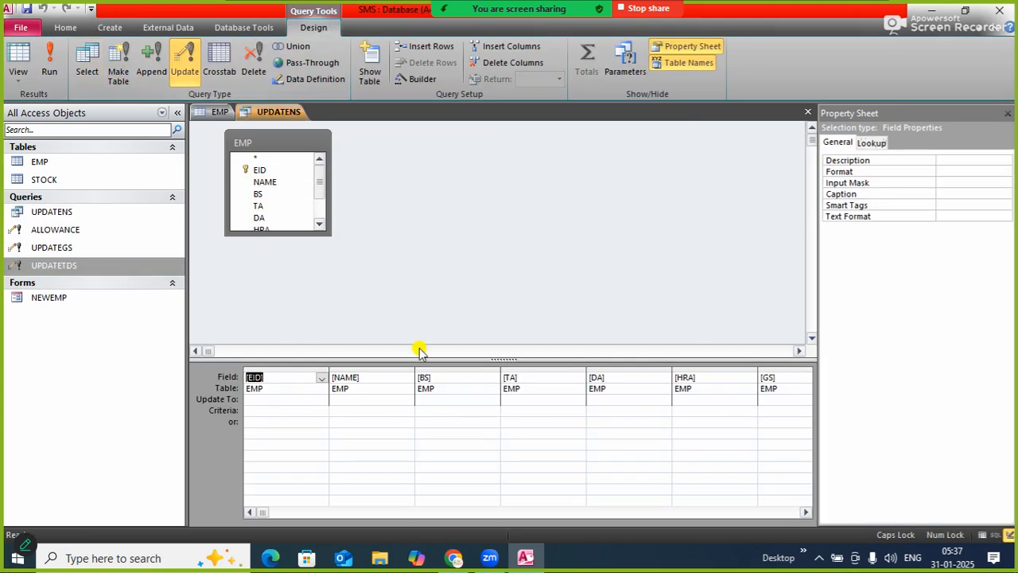
{"action": "left_click", "coordinate": [807, 512]}
{"action": "left_click", "coordinate": [693, 400]}
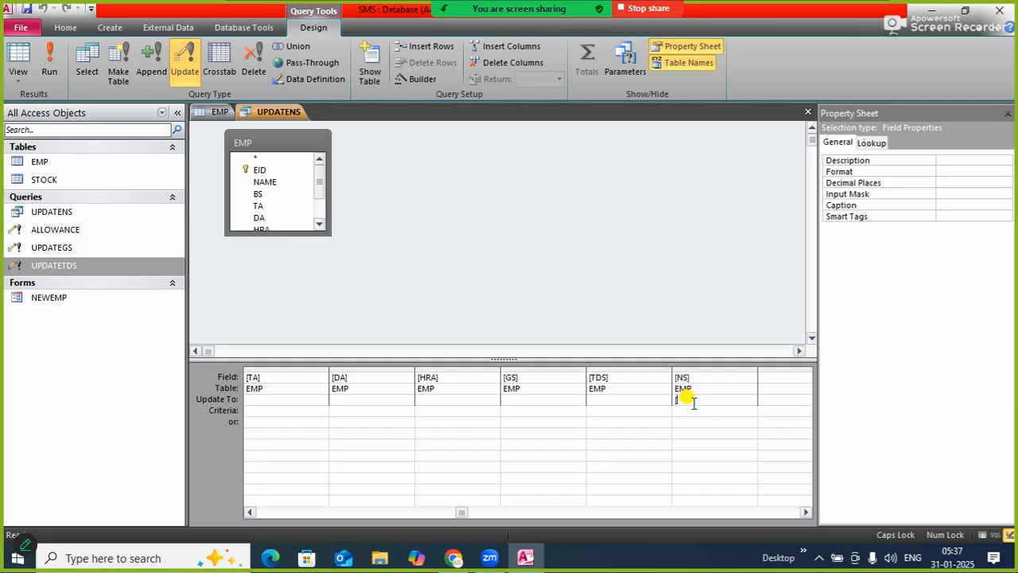
{"action": "type", "text": "[GS]-[TD"}
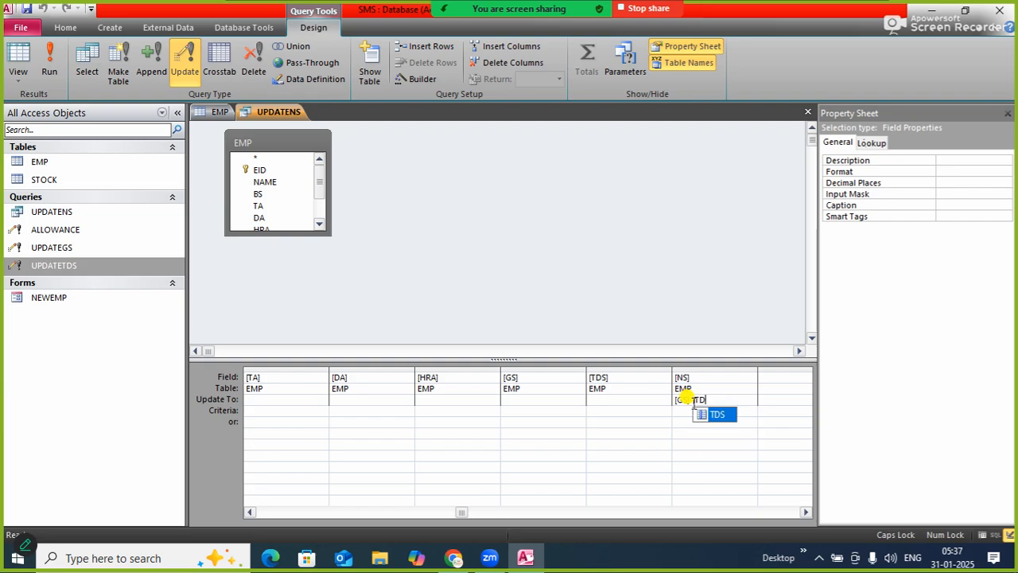
{"action": "type", "text": "S]"}
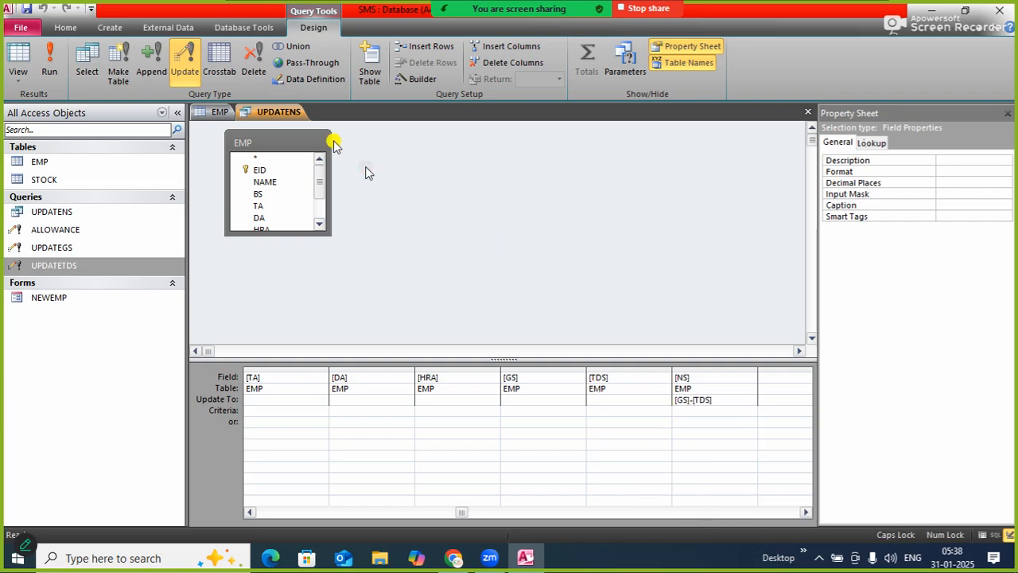
Save the UPDATENS query design and close the query
{"action": "right_click", "coordinate": [275, 113]}
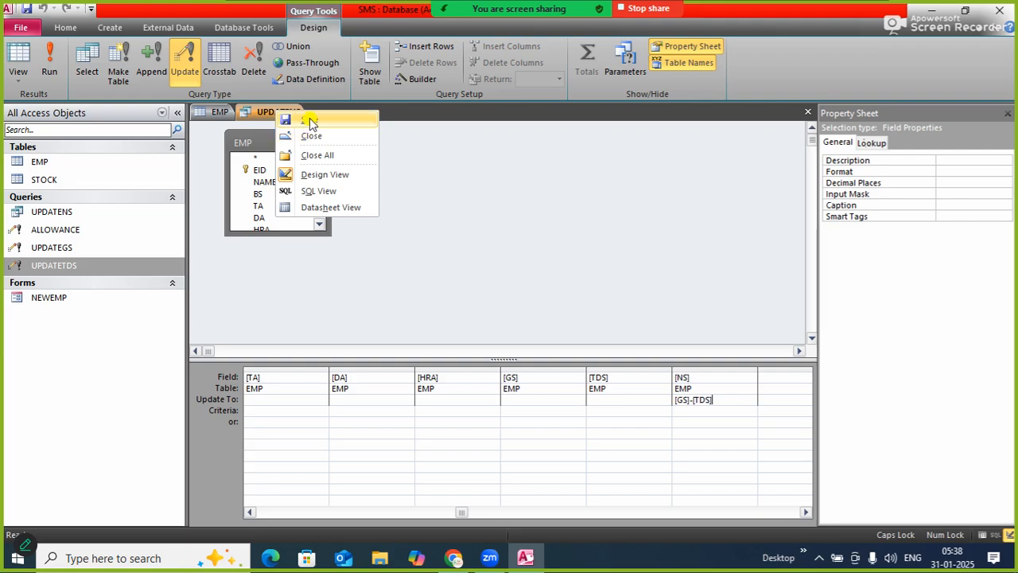
{"action": "left_click", "coordinate": [310, 120]}
{"action": "right_click", "coordinate": [277, 110]}
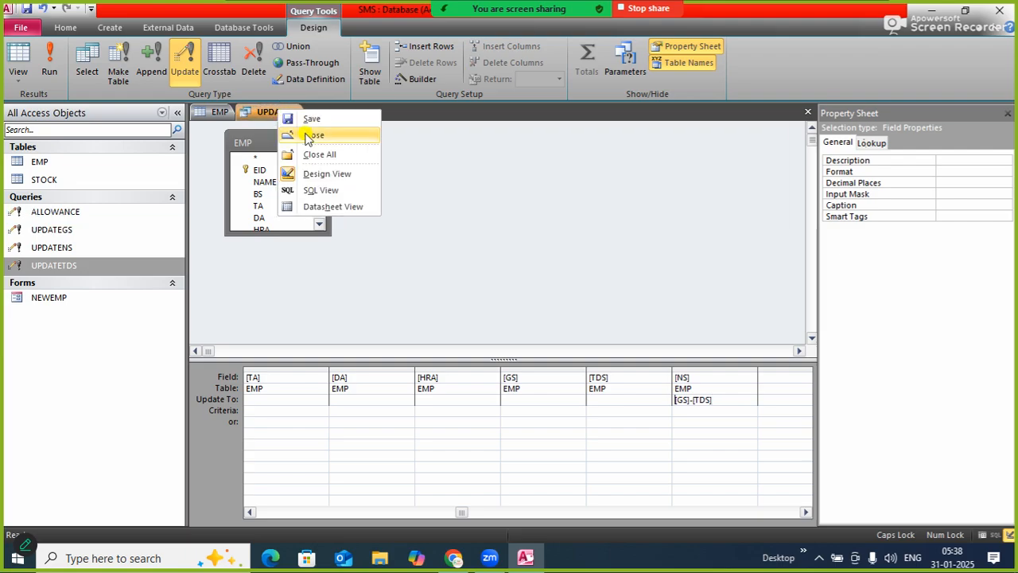
{"action": "left_click", "coordinate": [313, 139]}
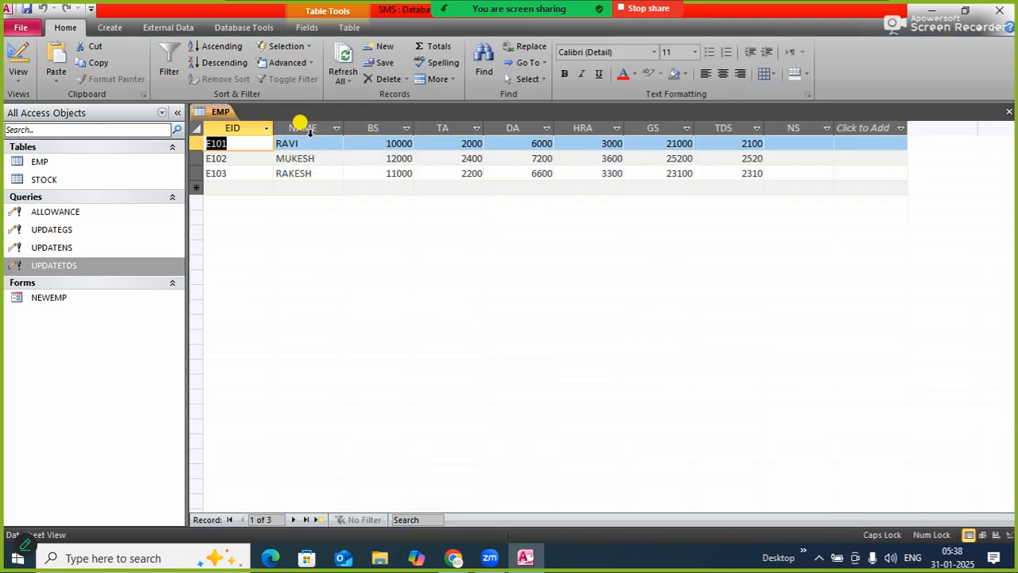
Run the UPDATENS update query, accept the record updates and refresh the EMP table
{"action": "double_click", "coordinate": [70, 249]}
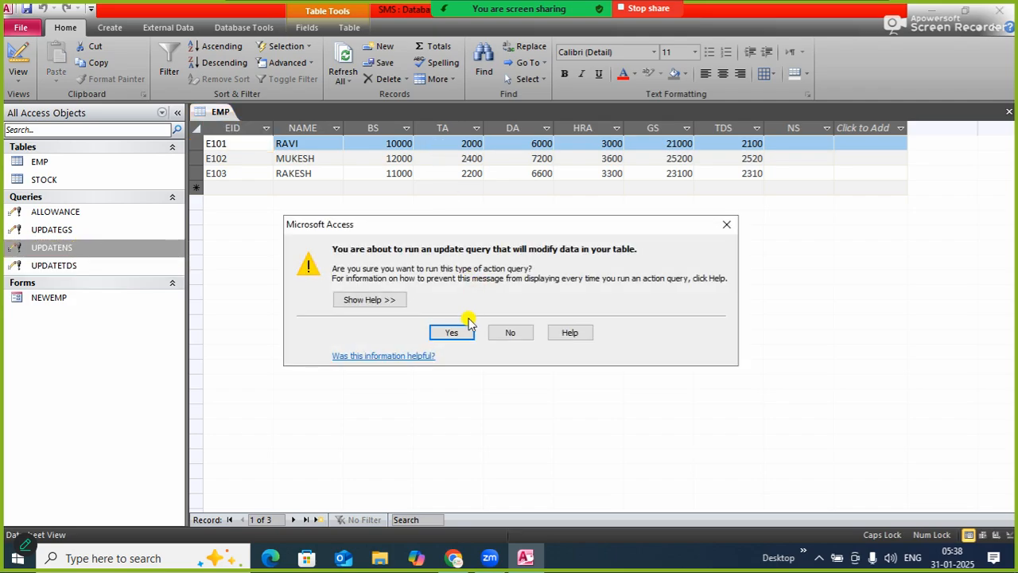
{"action": "left_click", "coordinate": [467, 328]}
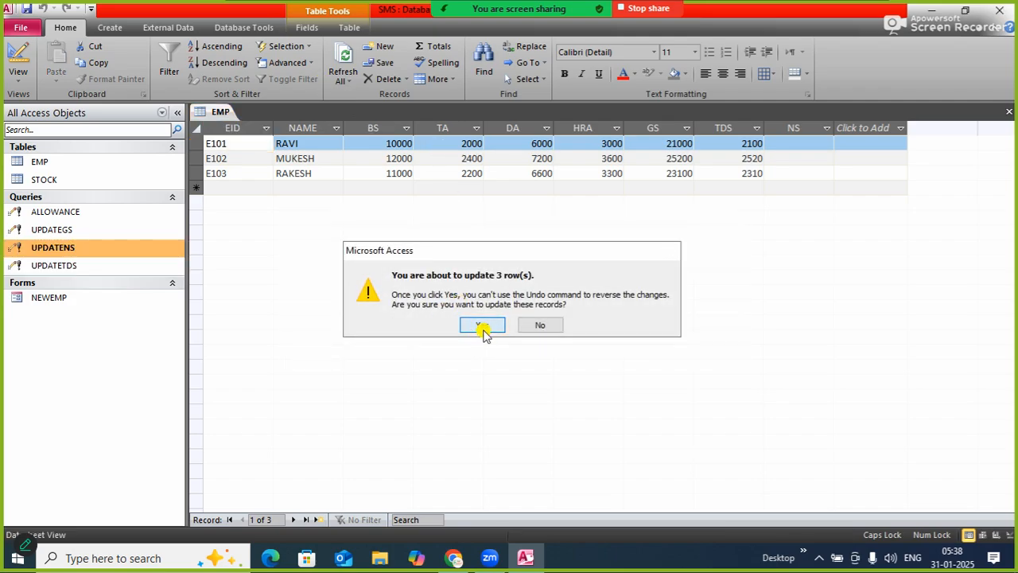
{"action": "left_click", "coordinate": [483, 326]}
{"action": "left_click", "coordinate": [344, 60]}
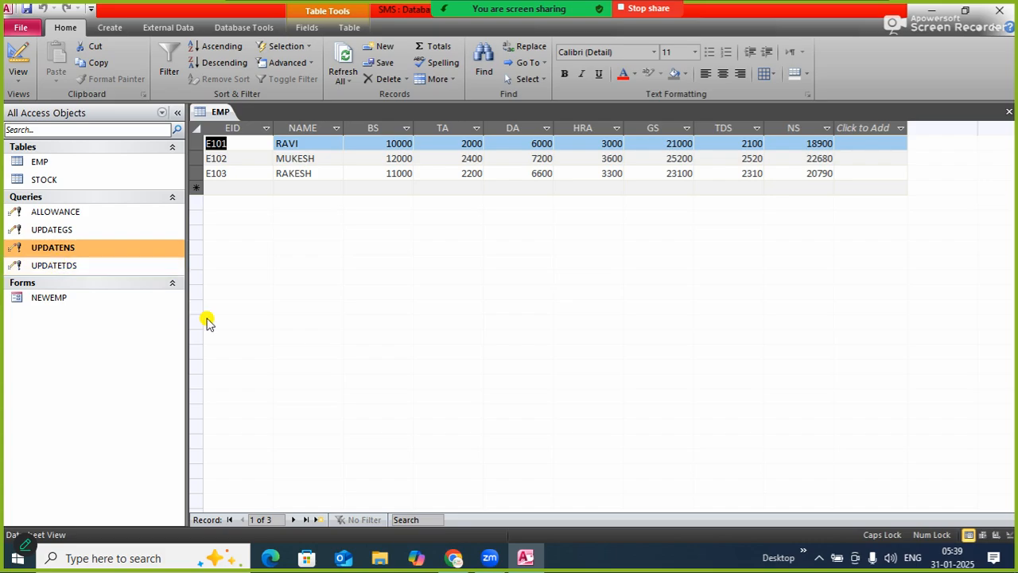
Add a fourth EMP record with the next employee ID, the employee's name and a BS of 8000, leaving the other salary fields empty
{"action": "left_click", "coordinate": [232, 187]}
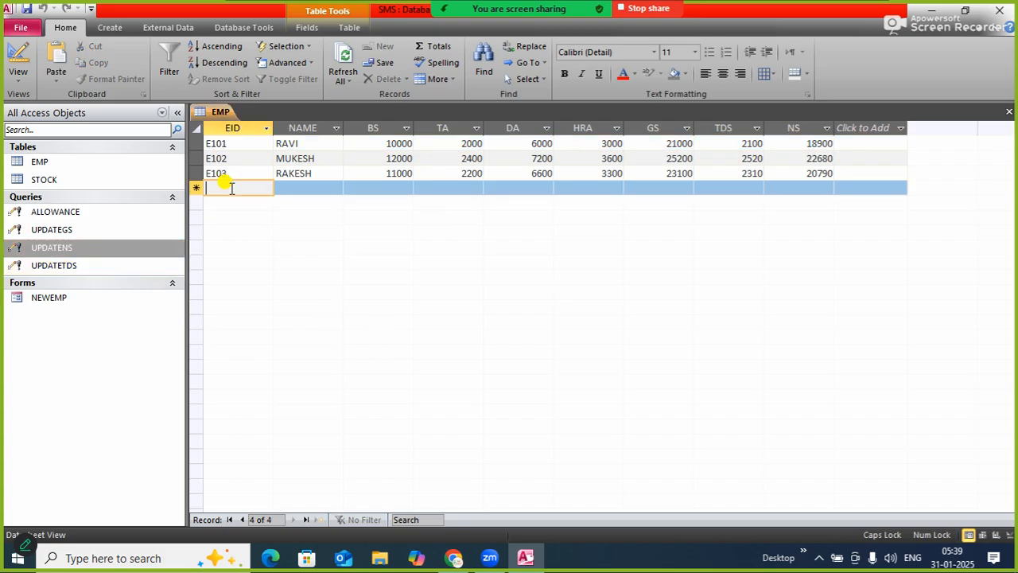
{"action": "type", "text": "E104"}
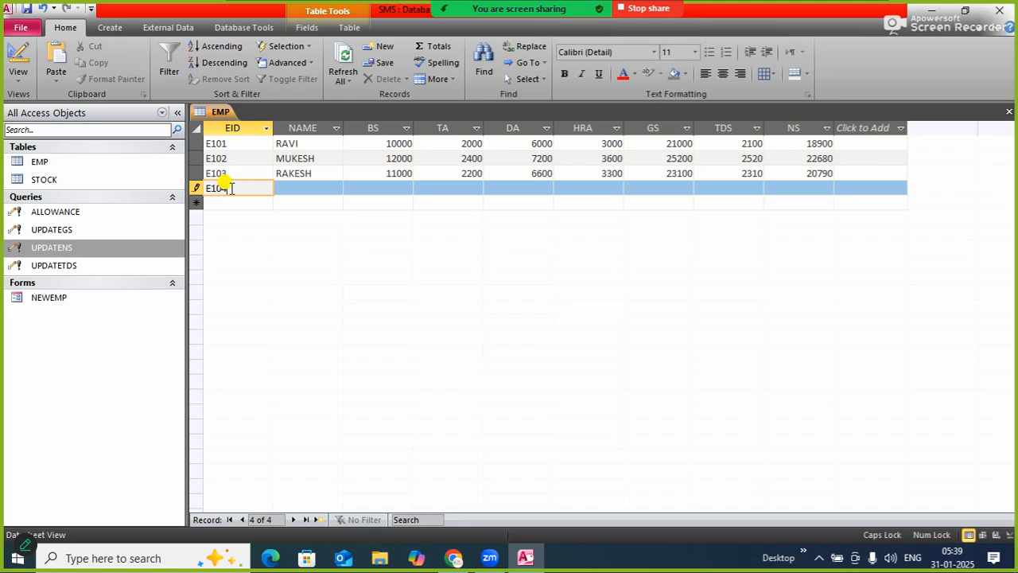
{"action": "key", "text": "Tab"}
{"action": "type", "text": "M"}
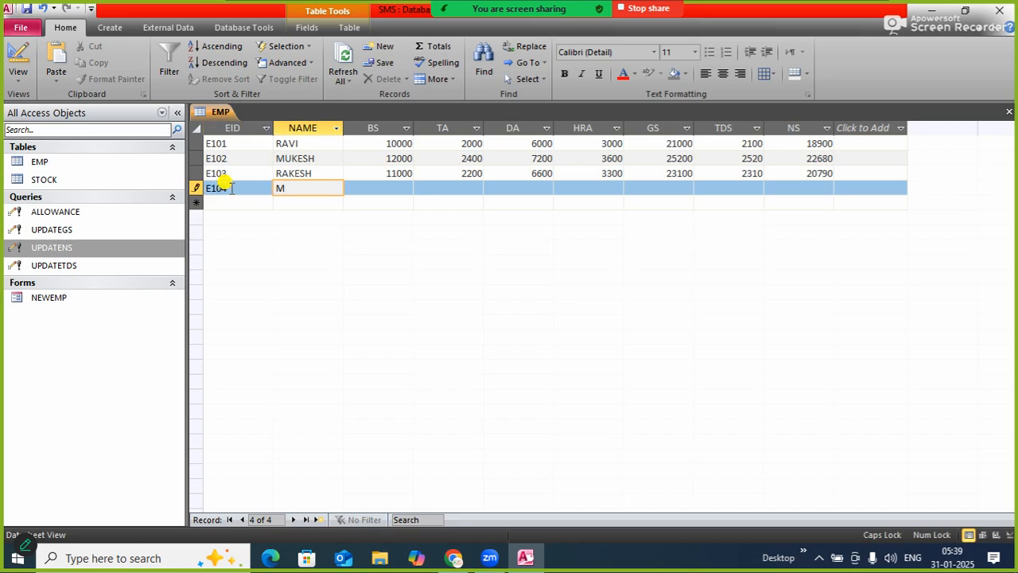
{"action": "type", "text": "OHAN"}
{"action": "key", "text": "Tab"}
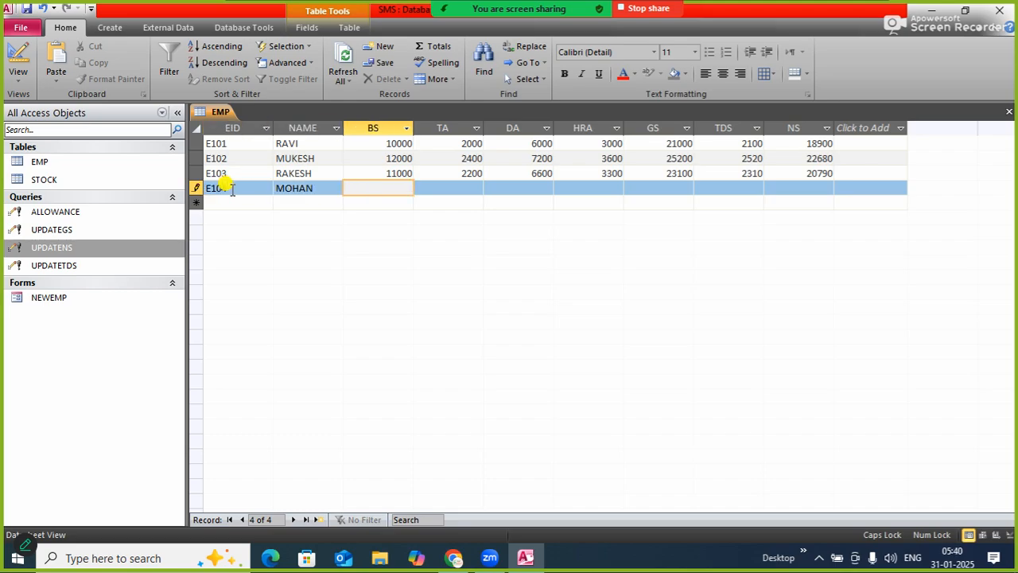
{"action": "type", "text": "8000"}
{"action": "key", "text": "Tab"}
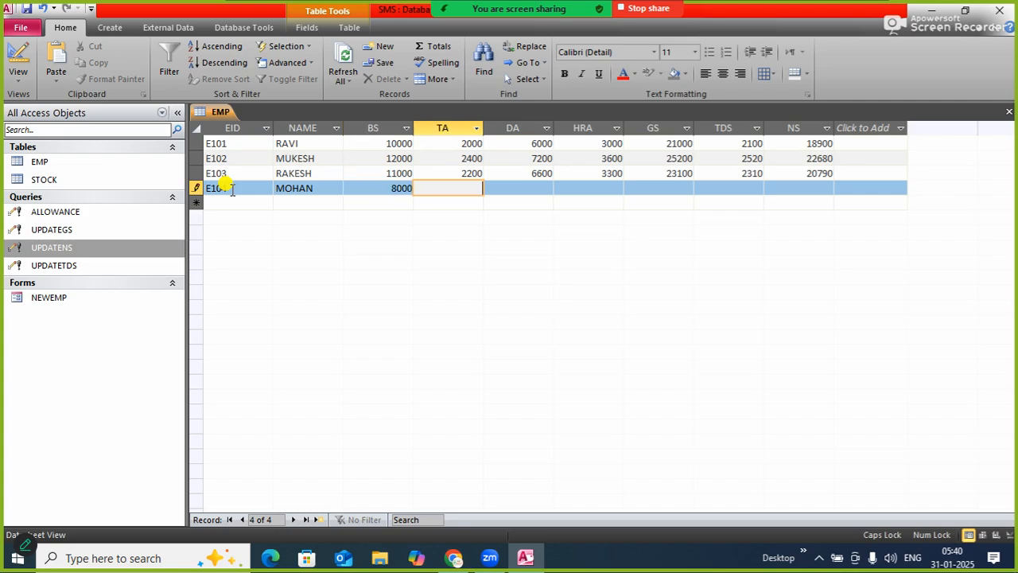
{"action": "key", "text": "Tab"}
{"action": "key", "text": "Tab"}
{"action": "key", "text": "Tab"}
{"action": "key", "text": "Tab"}
{"action": "key", "text": "Tab"}
{"action": "key", "text": "Tab"}
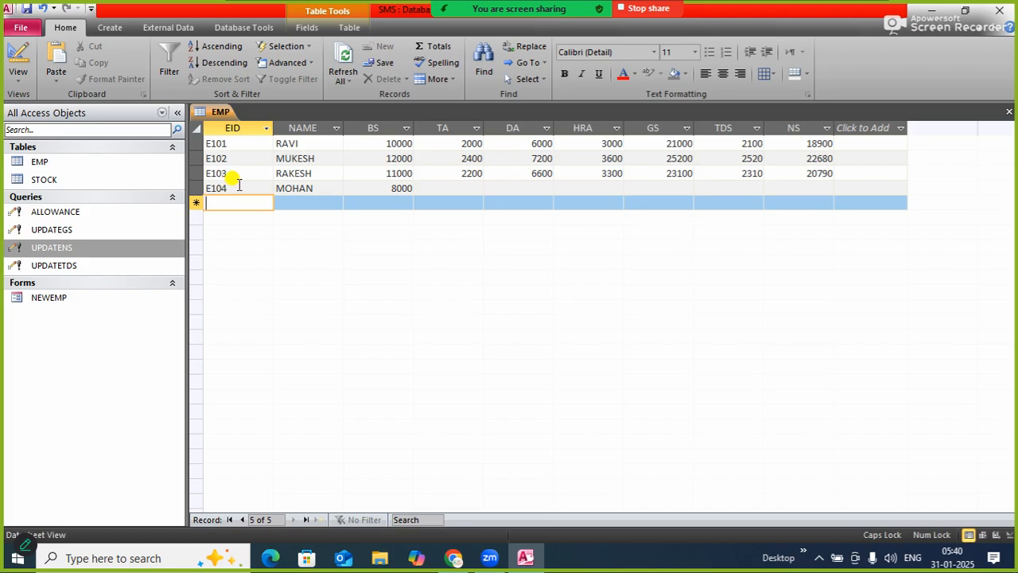
Add a fifth EMP record with the following employee ID, the employee's name and a BS of 15000
{"action": "type", "text": "E105"}
{"action": "key", "text": "Tab"}
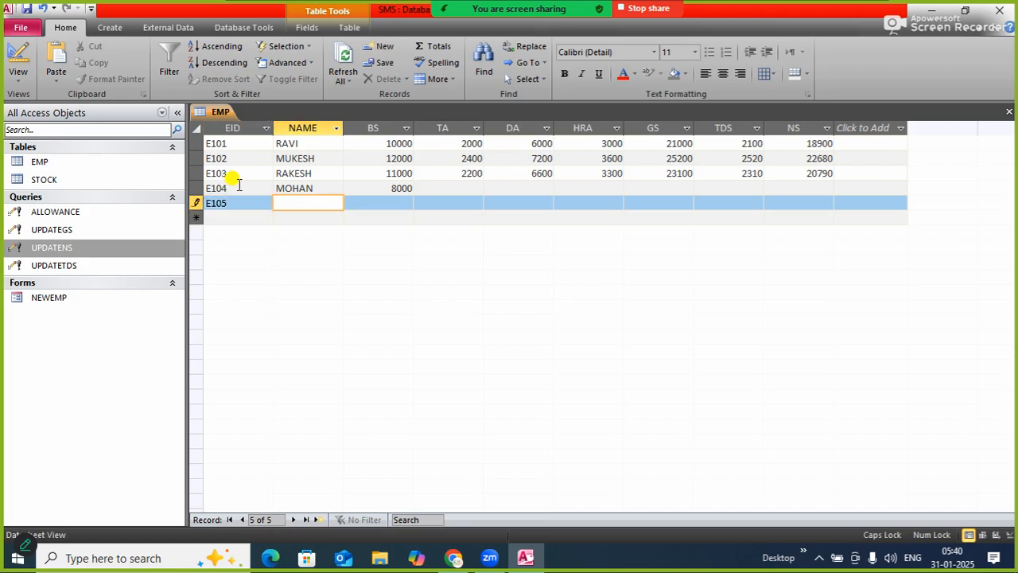
{"action": "type", "text": "S"}
{"action": "key", "text": "BackSpace"}
{"action": "type", "text": "SOHAN"}
{"action": "key", "text": "Tab"}
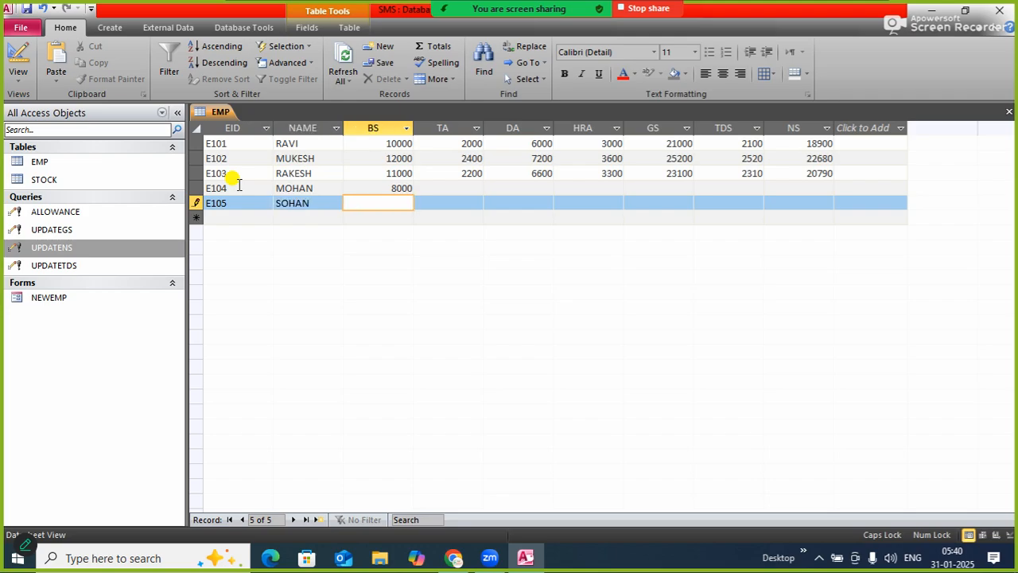
{"action": "type", "text": "15000"}
{"action": "key", "text": "Tab"}
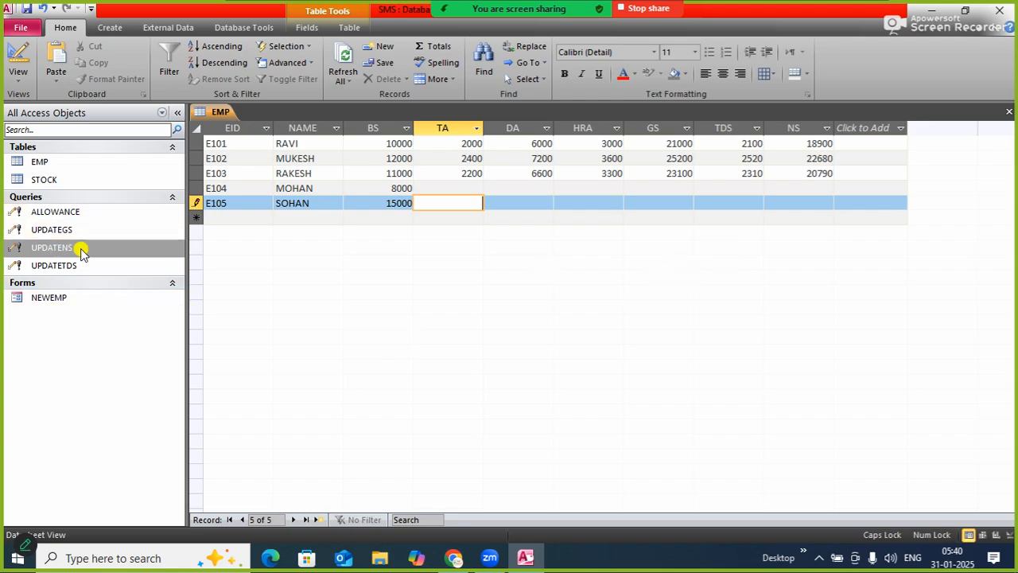
Run UPDATENS again with the two new records in EMP, accept the updates and refresh the table
{"action": "double_click", "coordinate": [52, 247]}
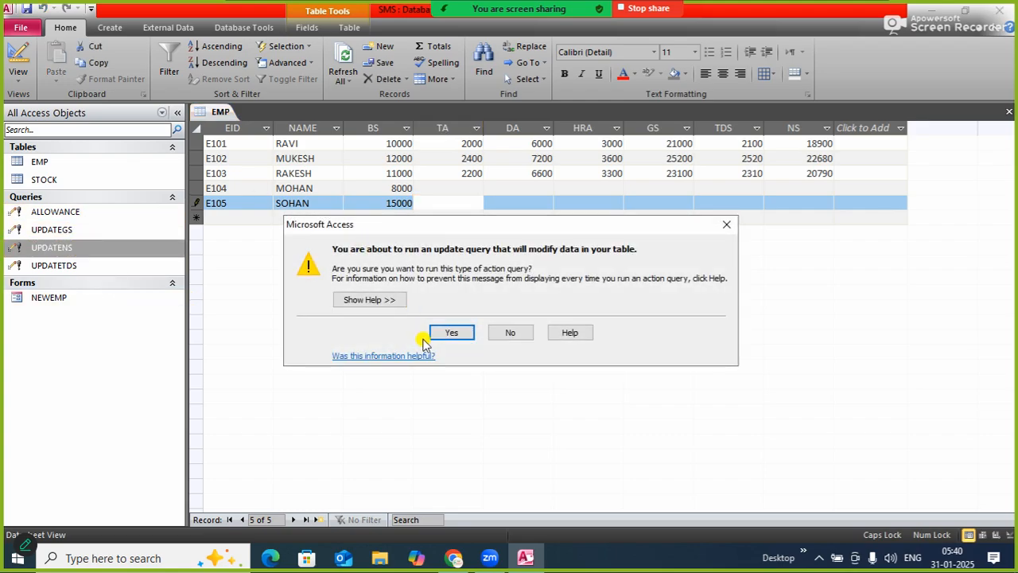
{"action": "left_click", "coordinate": [452, 334]}
{"action": "left_click", "coordinate": [480, 327]}
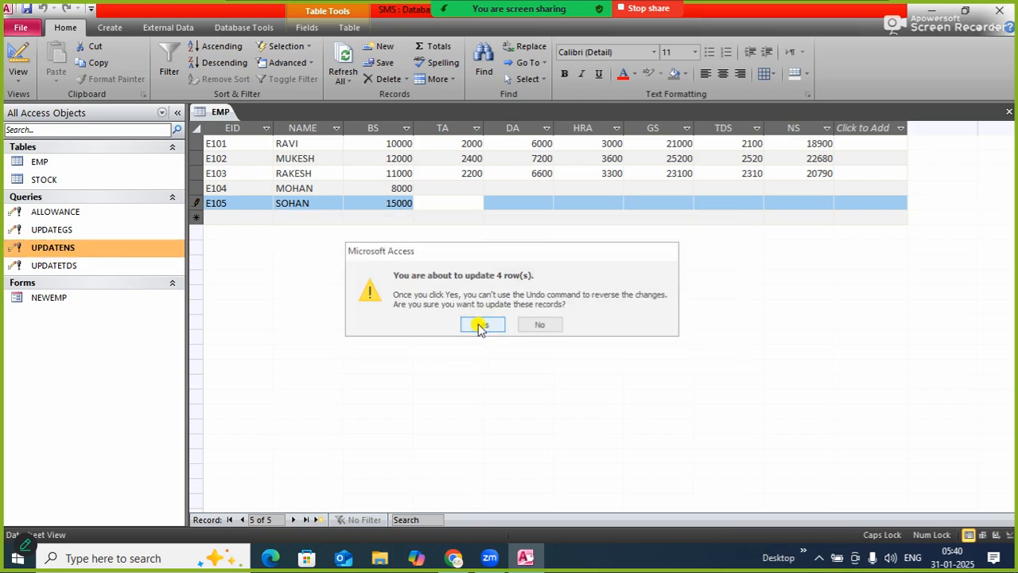
{"action": "left_click", "coordinate": [343, 64]}
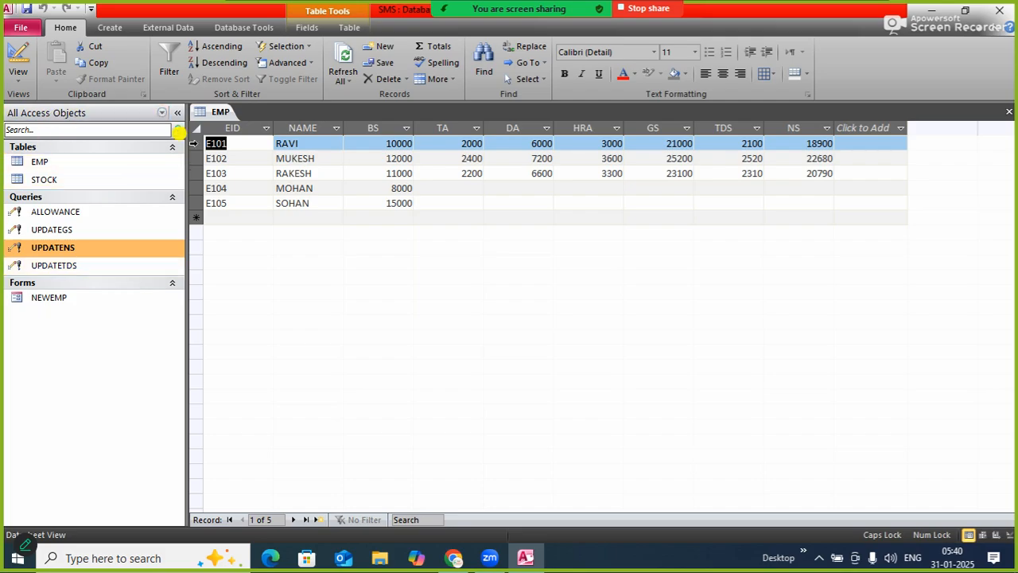
{"action": "left_click", "coordinate": [347, 57]}
Create a new blank macro in the database
{"action": "left_click", "coordinate": [112, 30]}
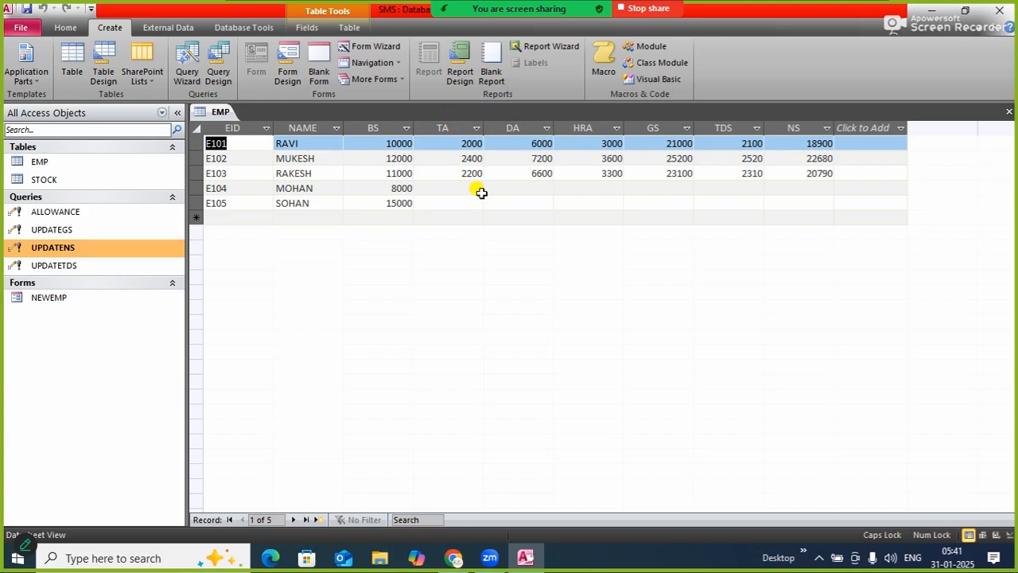
{"action": "left_click", "coordinate": [604, 73]}
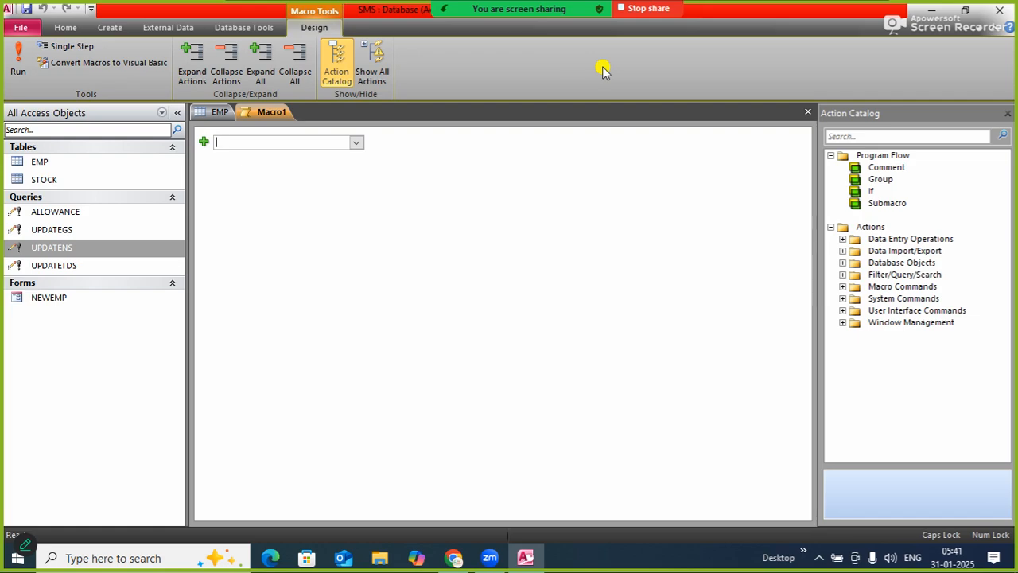
{"action": "left_click", "coordinate": [356, 145]}
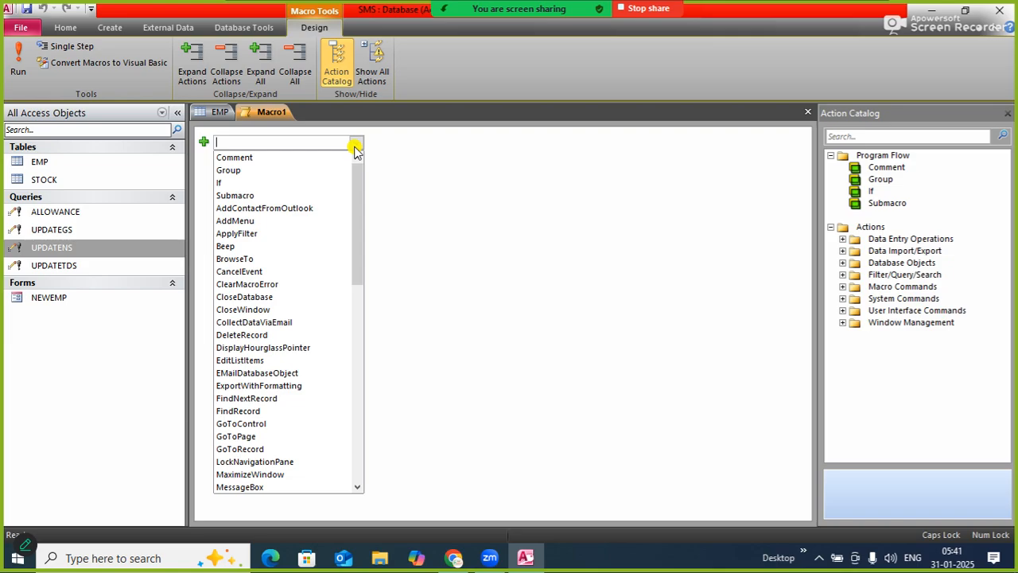
{"action": "left_click_drag", "start_coordinate": [357, 171], "coordinate": [380, 283]}
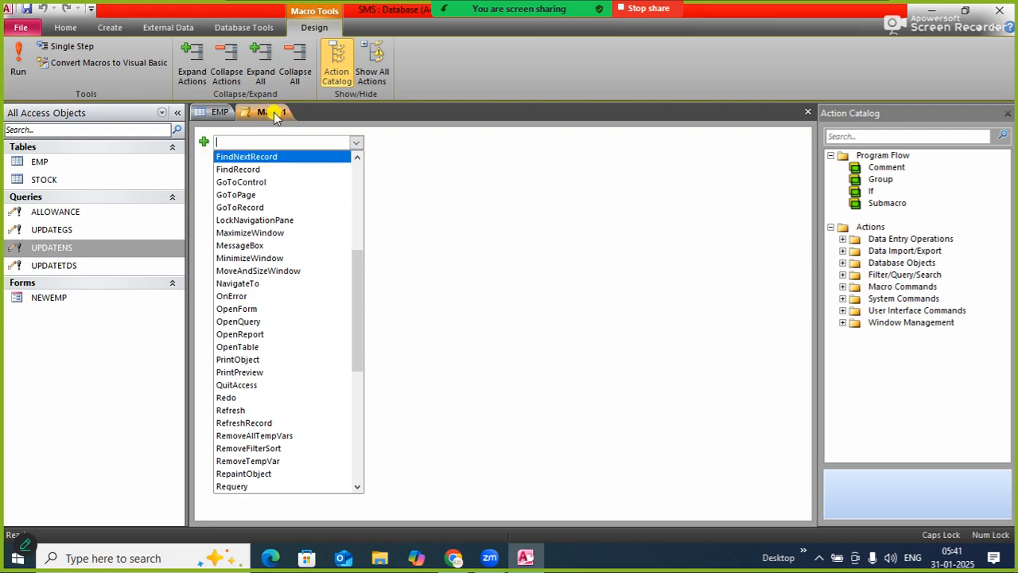
{"action": "right_click", "coordinate": [89, 250]}
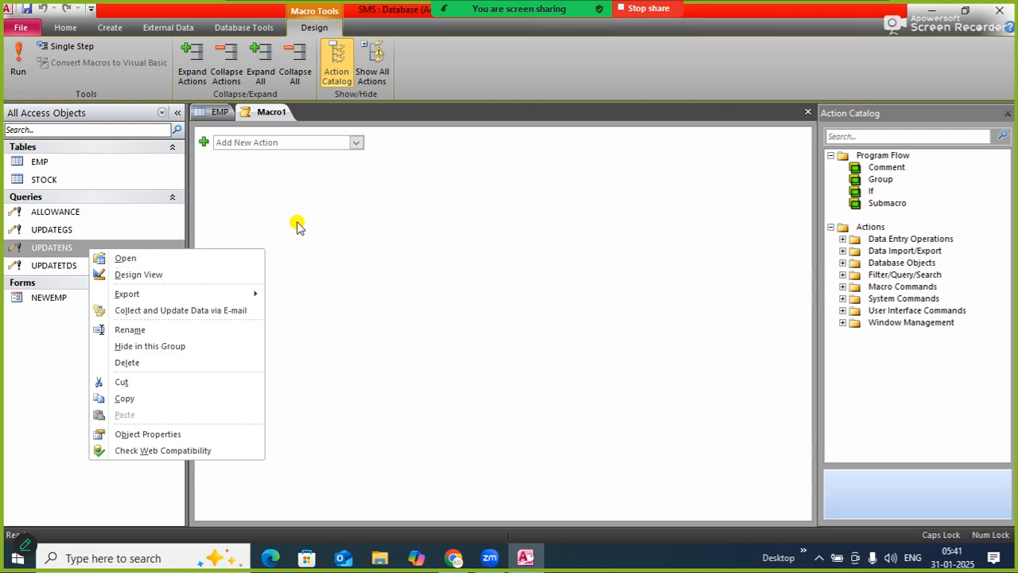
{"action": "left_click", "coordinate": [323, 196]}
Add an OpenQuery action to the macro for the ALLOWANCE query, keeping Datasheet as the view
{"action": "left_click", "coordinate": [356, 142]}
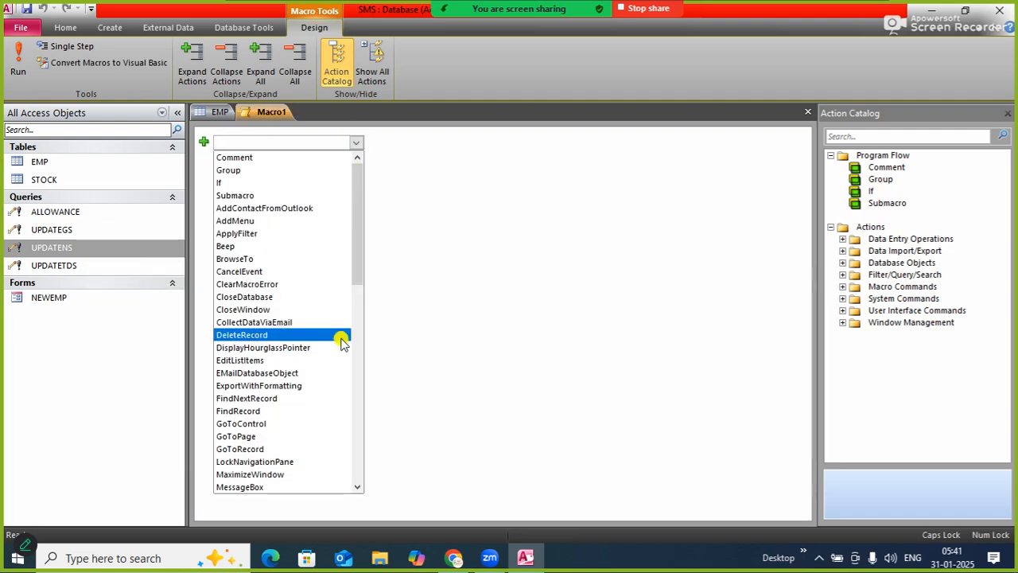
{"action": "left_click_drag", "start_coordinate": [354, 225], "coordinate": [376, 332]}
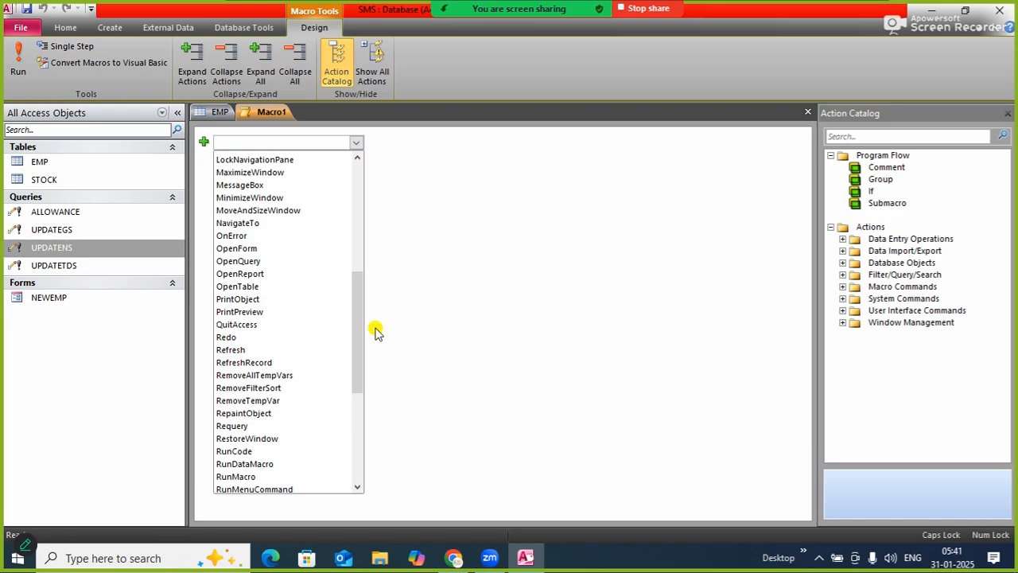
{"action": "left_click", "coordinate": [268, 261]}
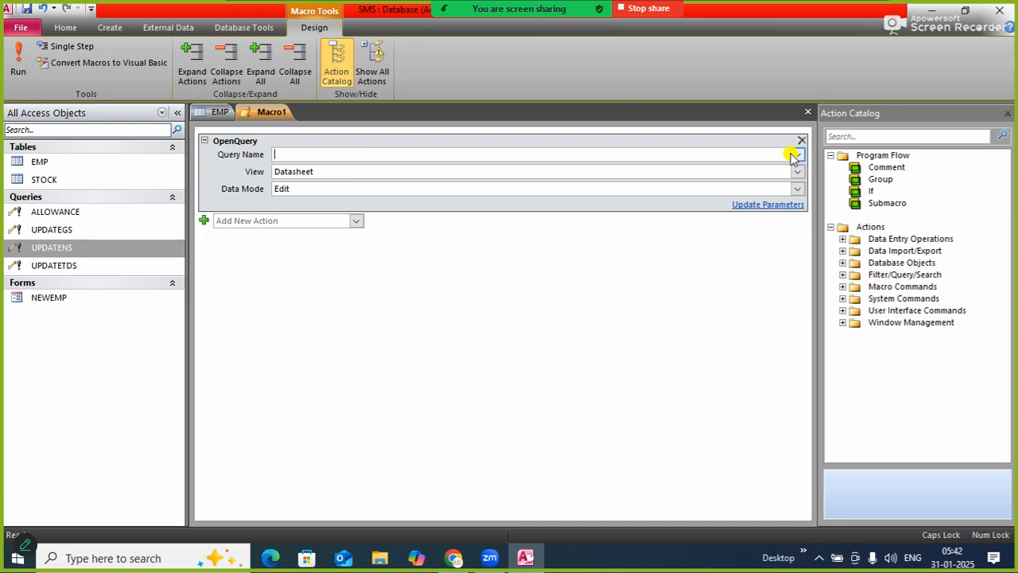
{"action": "left_click", "coordinate": [794, 155]}
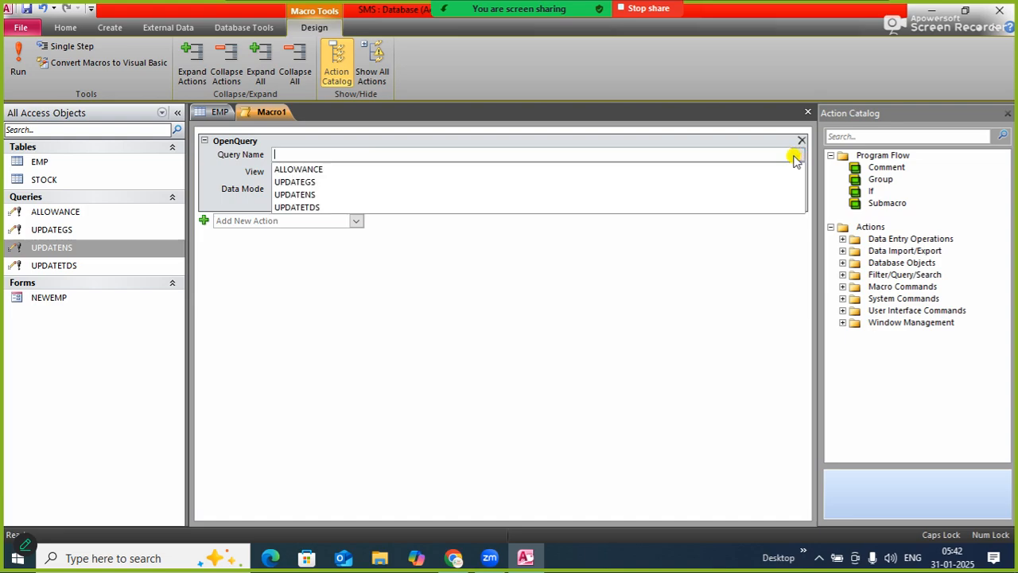
{"action": "left_click", "coordinate": [452, 170]}
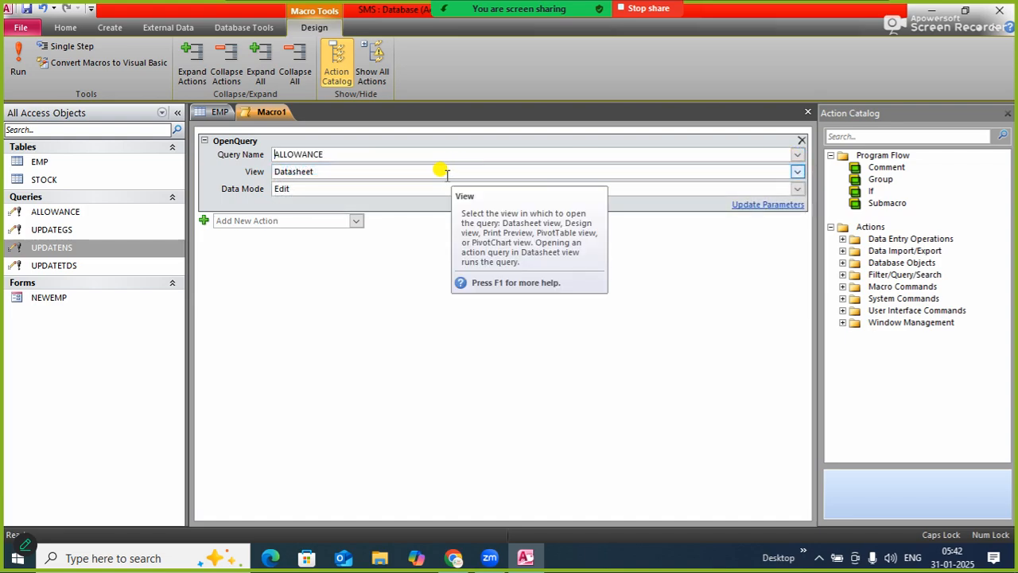
{"action": "left_click", "coordinate": [450, 171]}
{"action": "left_click", "coordinate": [797, 172]}
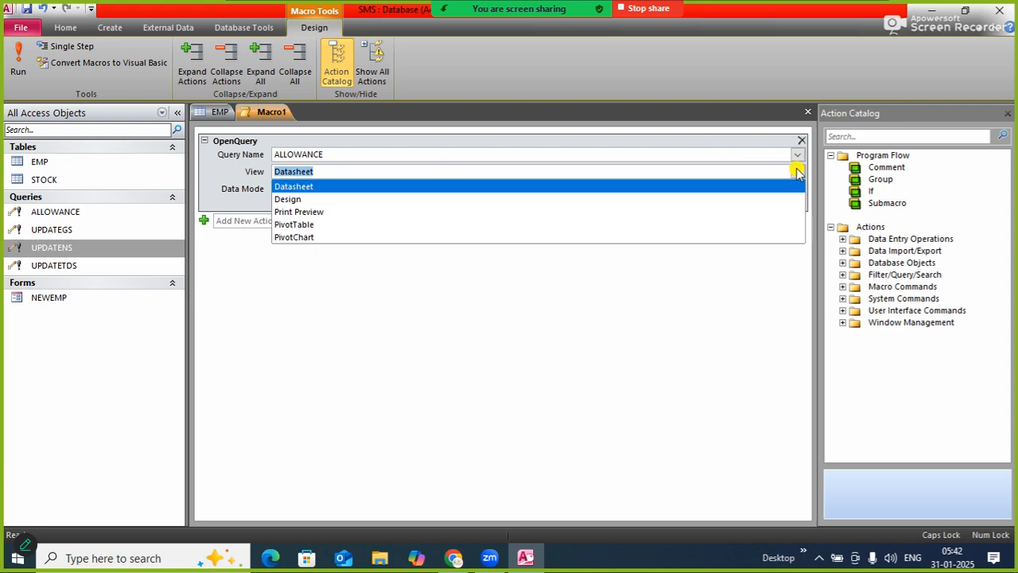
{"action": "left_click", "coordinate": [797, 172]}
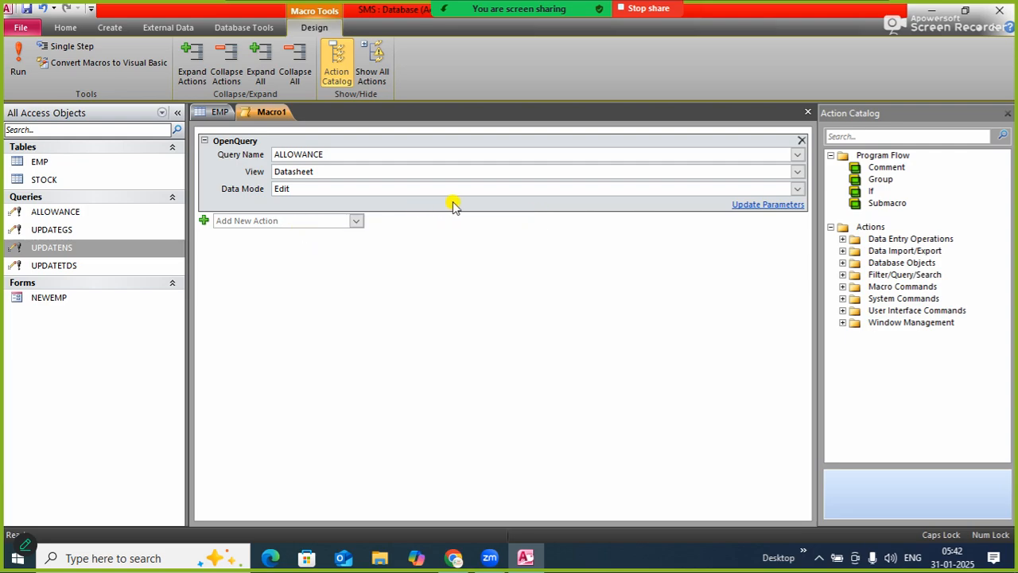
Add a second OpenQuery action to the macro for the UPDATEGS query
{"action": "left_click", "coordinate": [358, 221]}
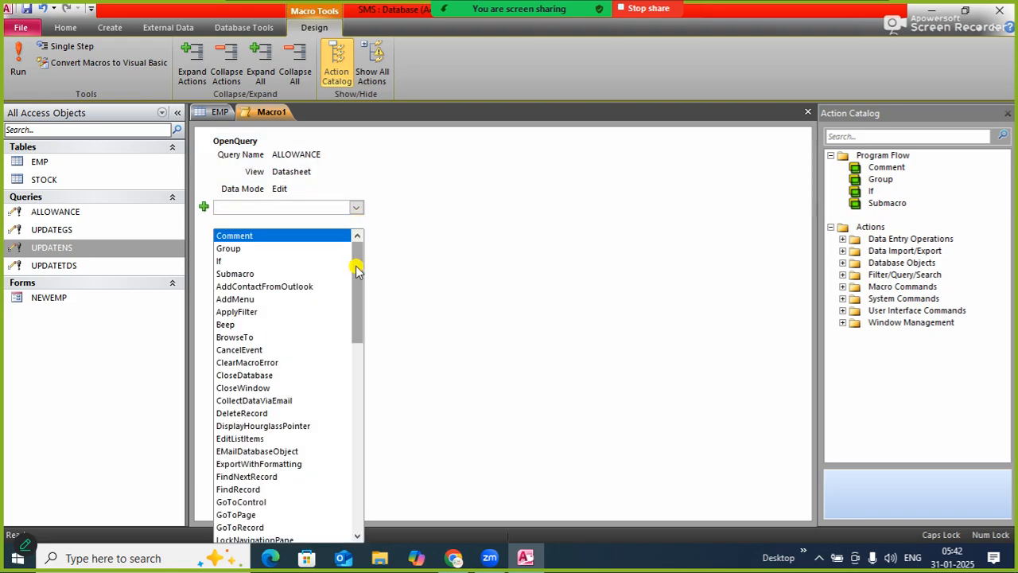
{"action": "left_click_drag", "start_coordinate": [357, 271], "coordinate": [363, 363]}
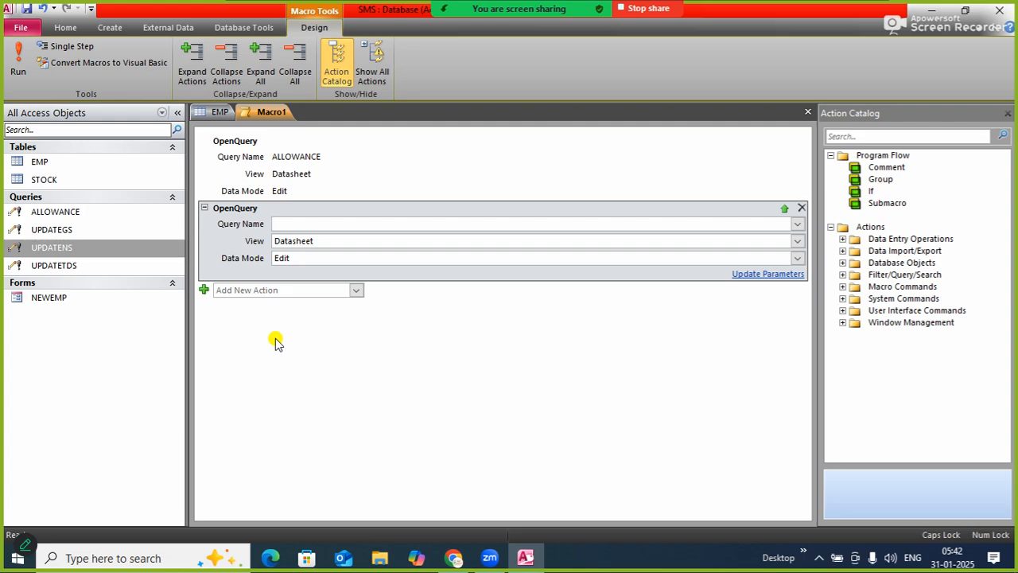
{"action": "left_click", "coordinate": [797, 223]}
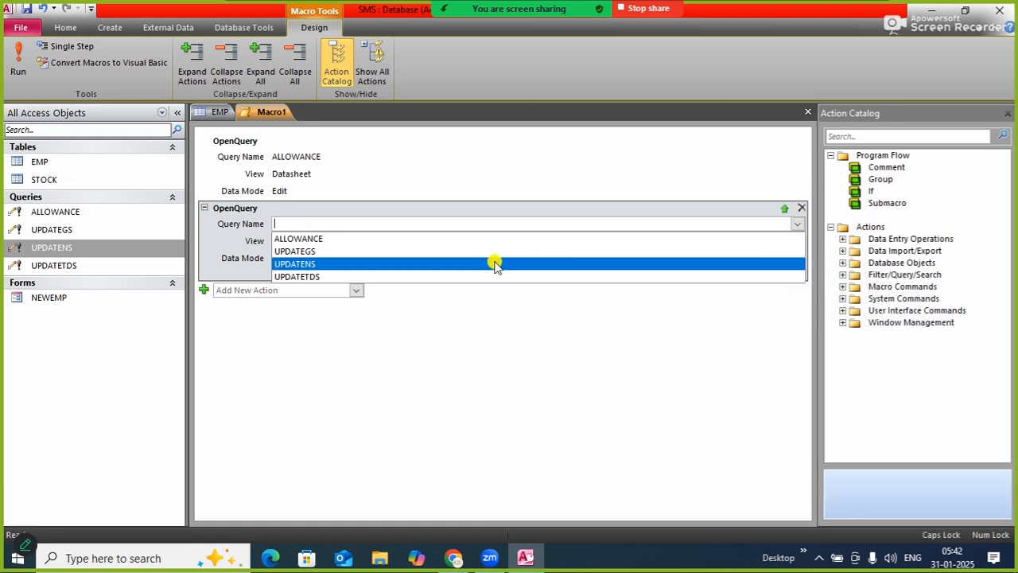
{"action": "left_click", "coordinate": [452, 253]}
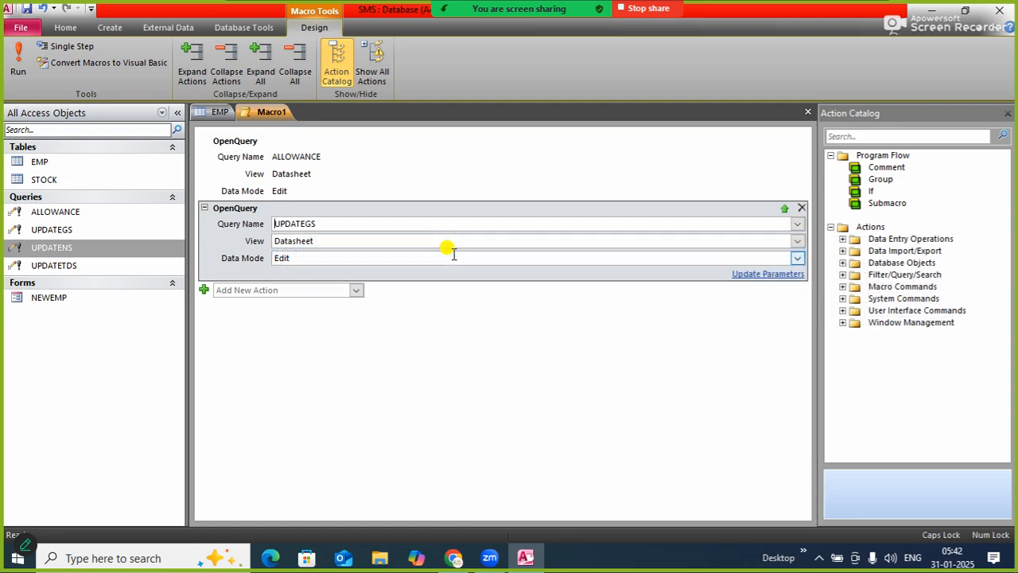
Add a third OpenQuery action to the macro for the UPDATETDS query
{"action": "left_click", "coordinate": [354, 292]}
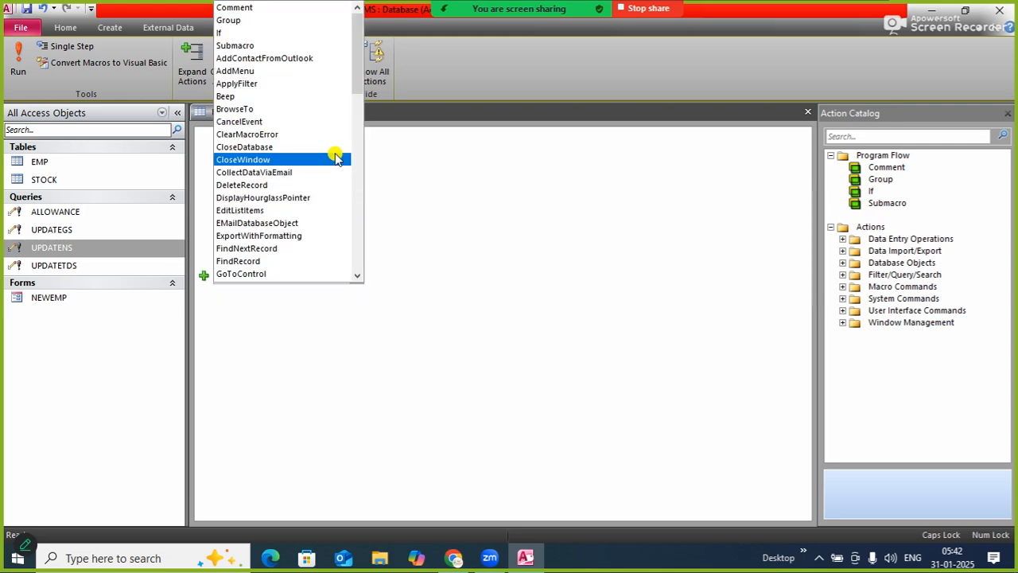
{"action": "left_click_drag", "start_coordinate": [360, 74], "coordinate": [366, 134]}
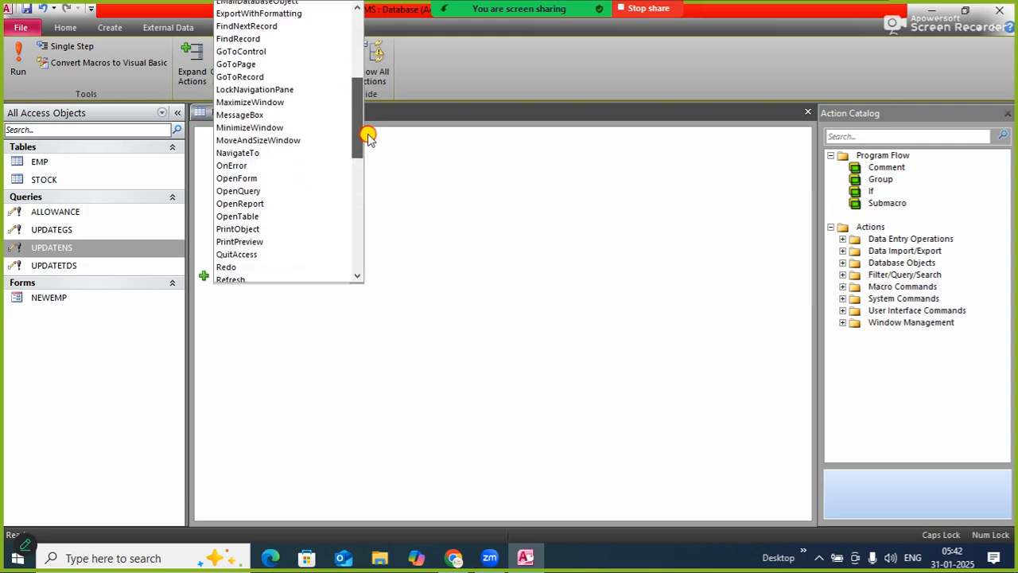
{"action": "left_click", "coordinate": [273, 193]}
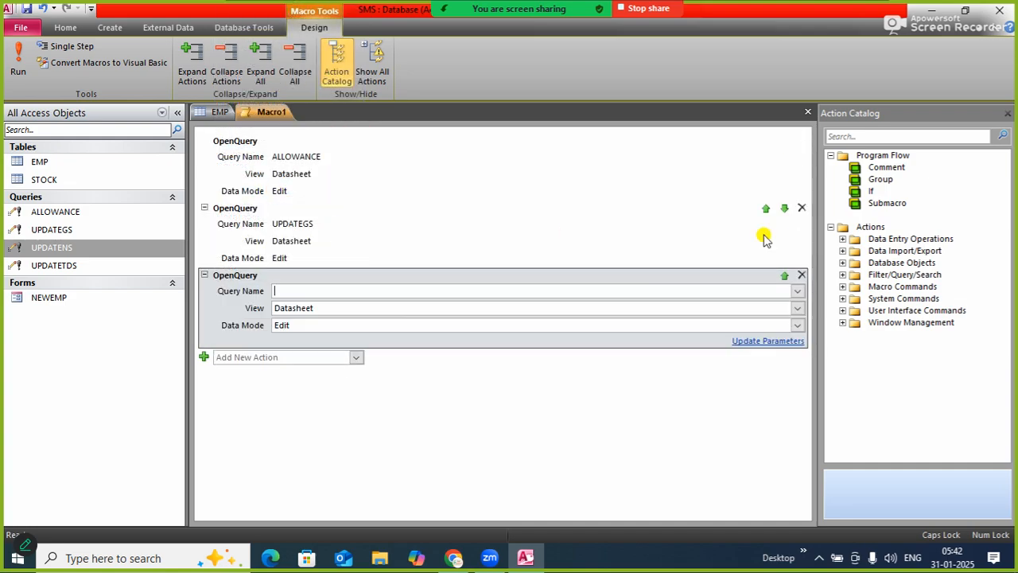
{"action": "left_click", "coordinate": [797, 291]}
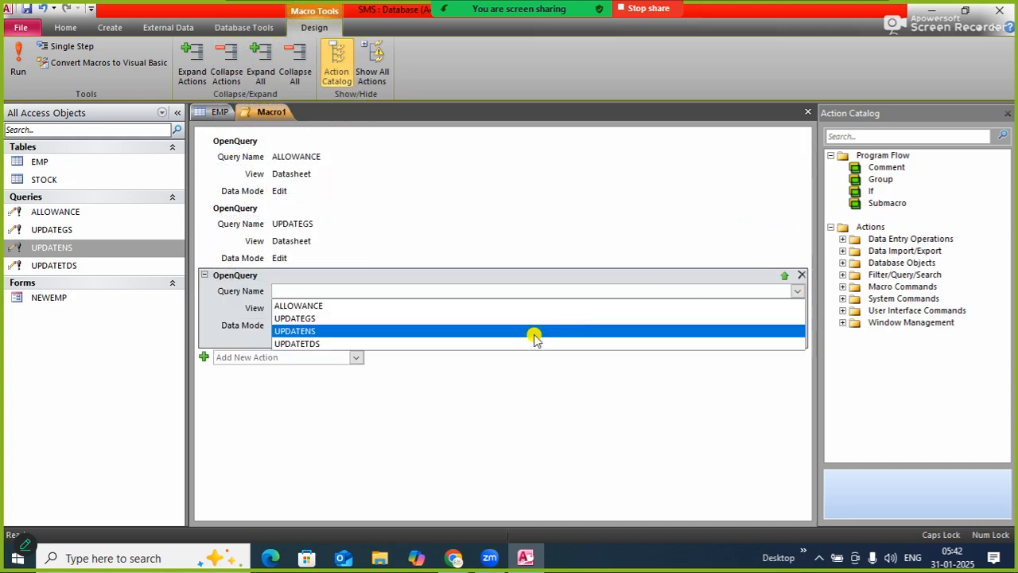
{"action": "left_click", "coordinate": [436, 343]}
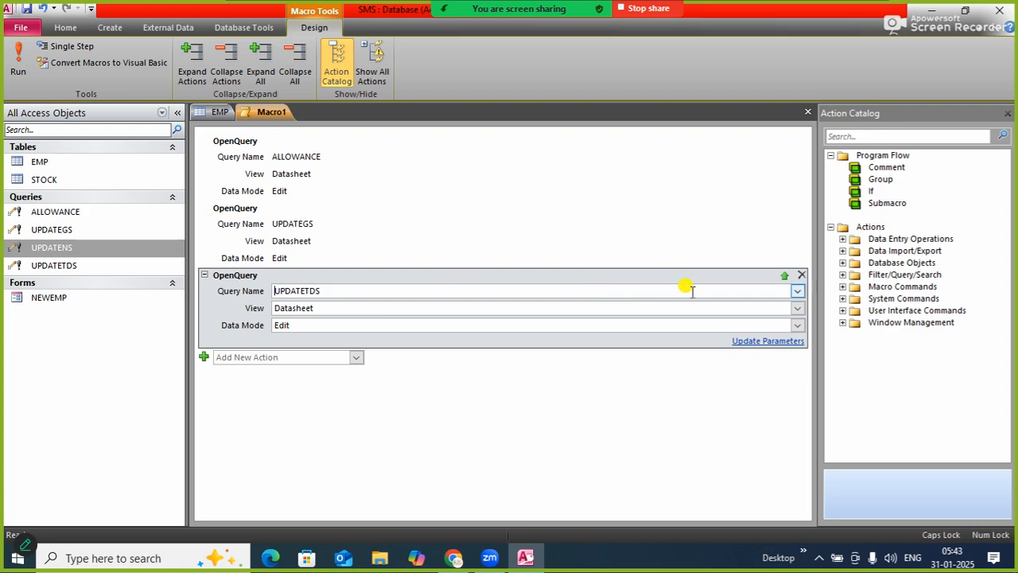
{"action": "left_click", "coordinate": [797, 294]}
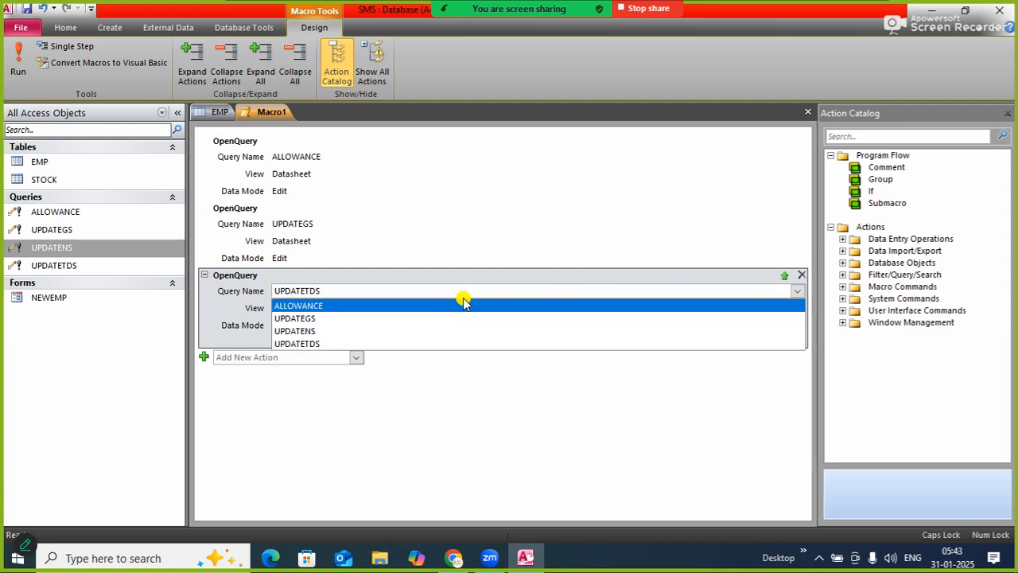
{"action": "left_click", "coordinate": [311, 344]}
Add a fourth OpenQuery action to the macro for the UPDATENS query
{"action": "left_click", "coordinate": [355, 358]}
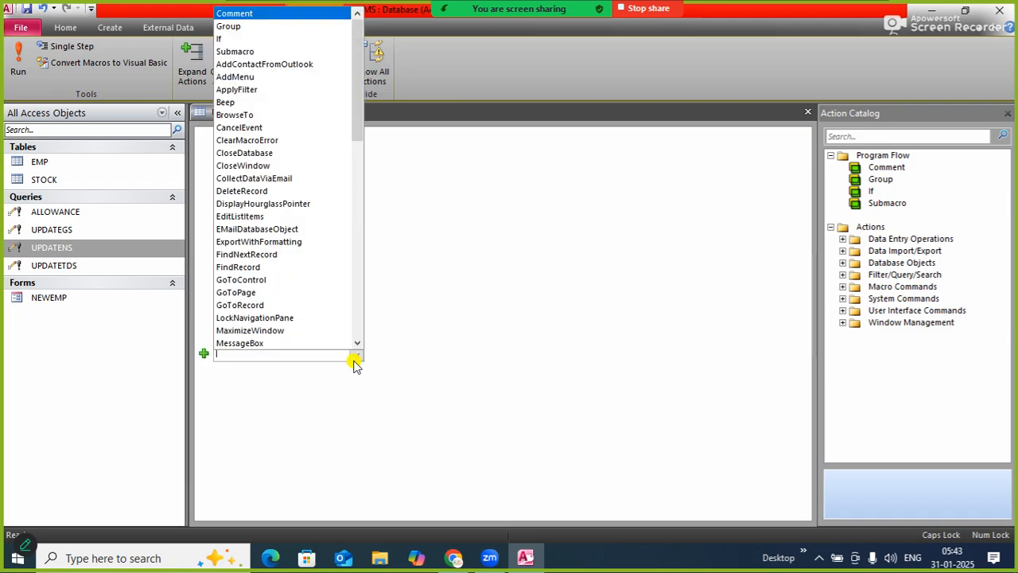
{"action": "left_click_drag", "start_coordinate": [357, 126], "coordinate": [363, 203]}
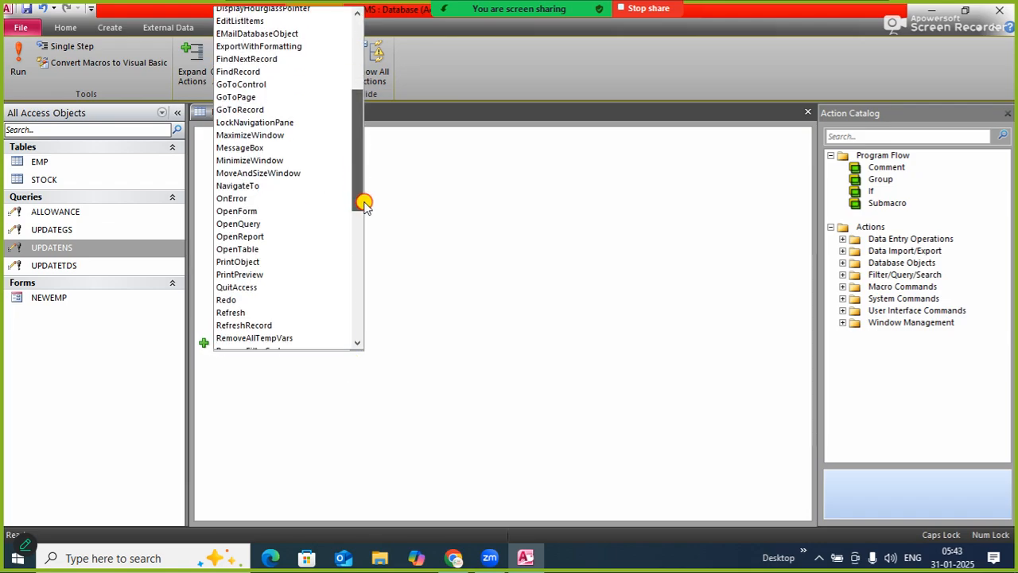
{"action": "left_click", "coordinate": [278, 225]}
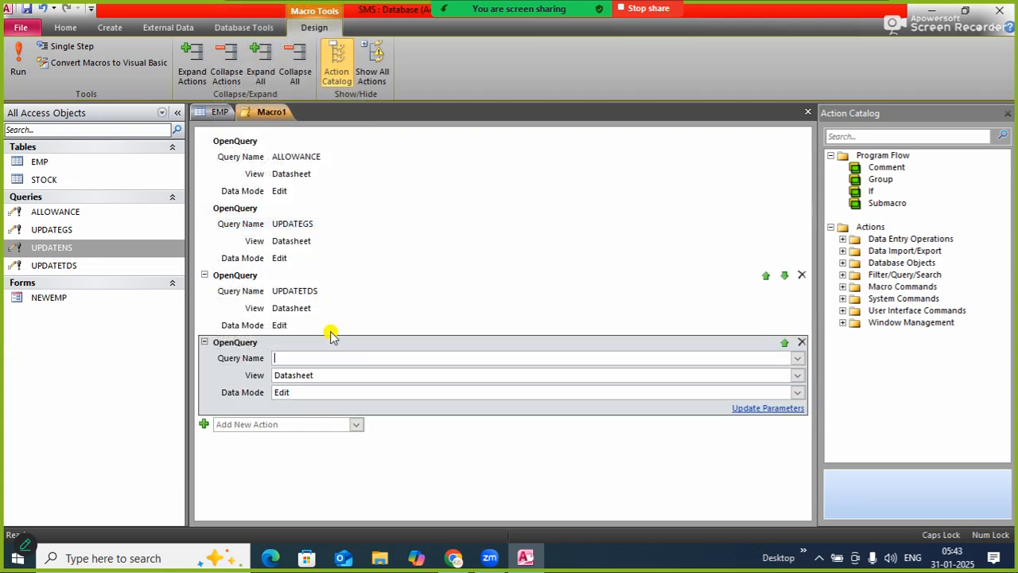
{"action": "left_click", "coordinate": [796, 358]}
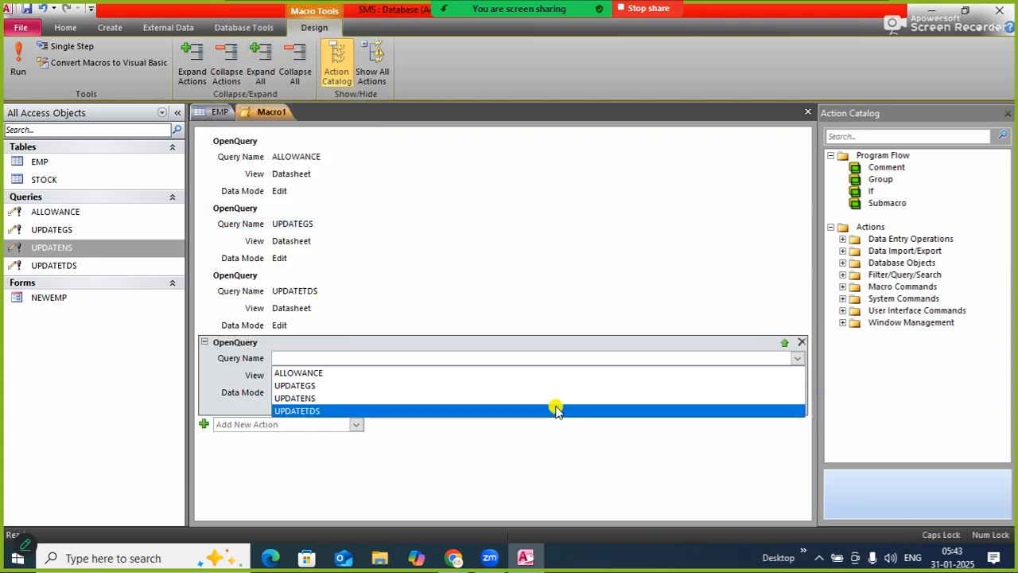
{"action": "left_click", "coordinate": [418, 400]}
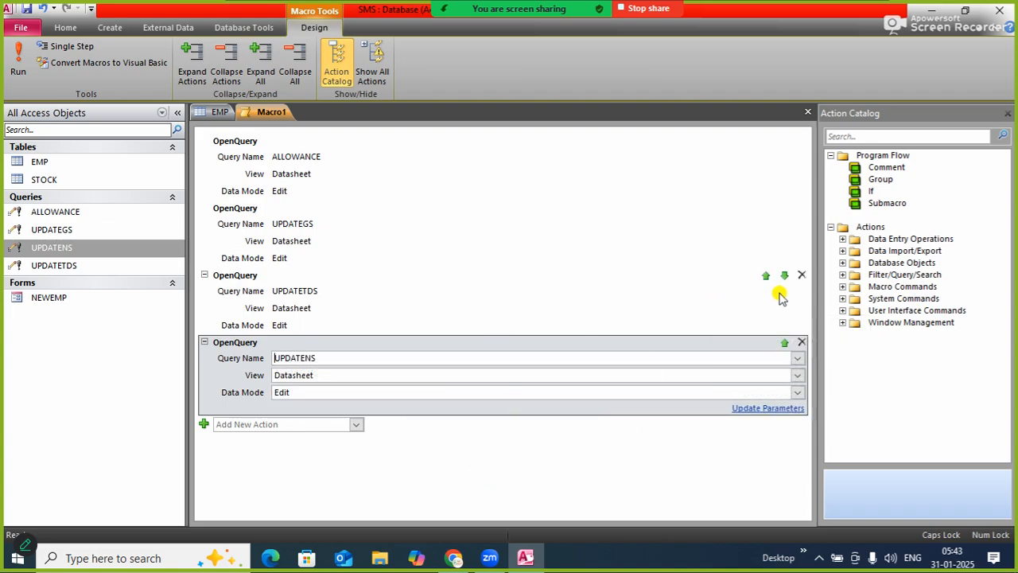
{"action": "left_click", "coordinate": [783, 347]}
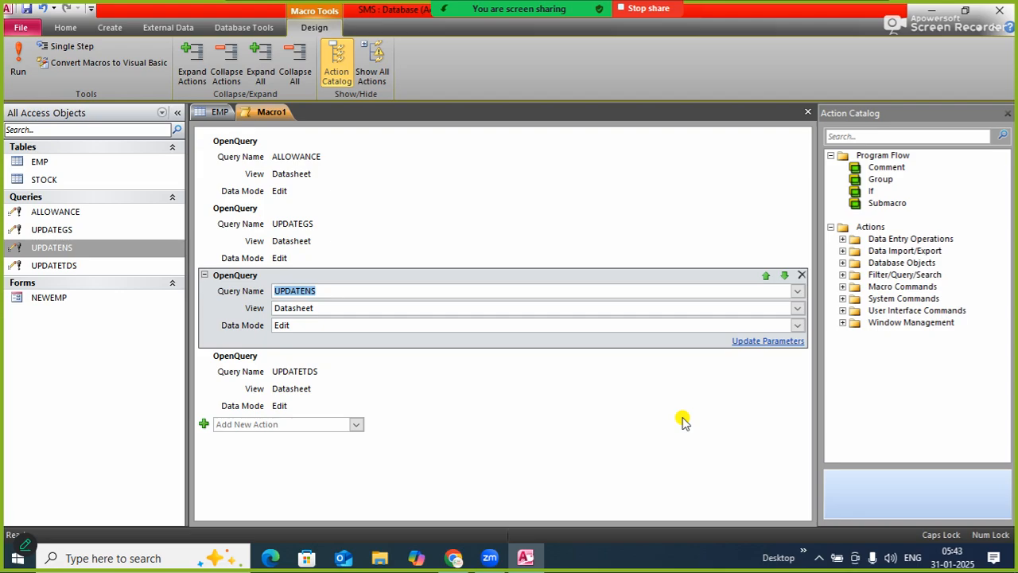
{"action": "left_click", "coordinate": [784, 277]}
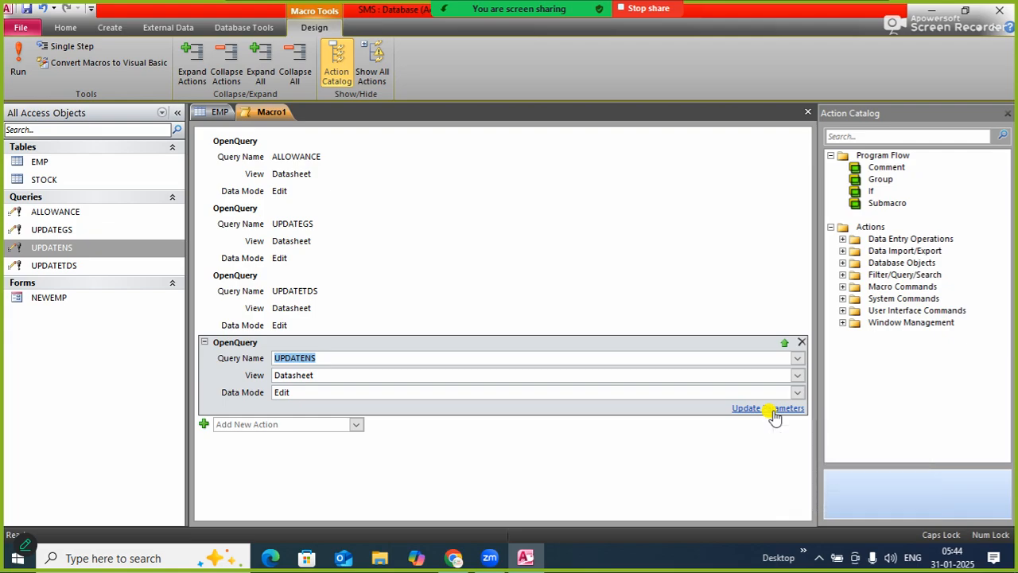
{"action": "left_click", "coordinate": [357, 425]}
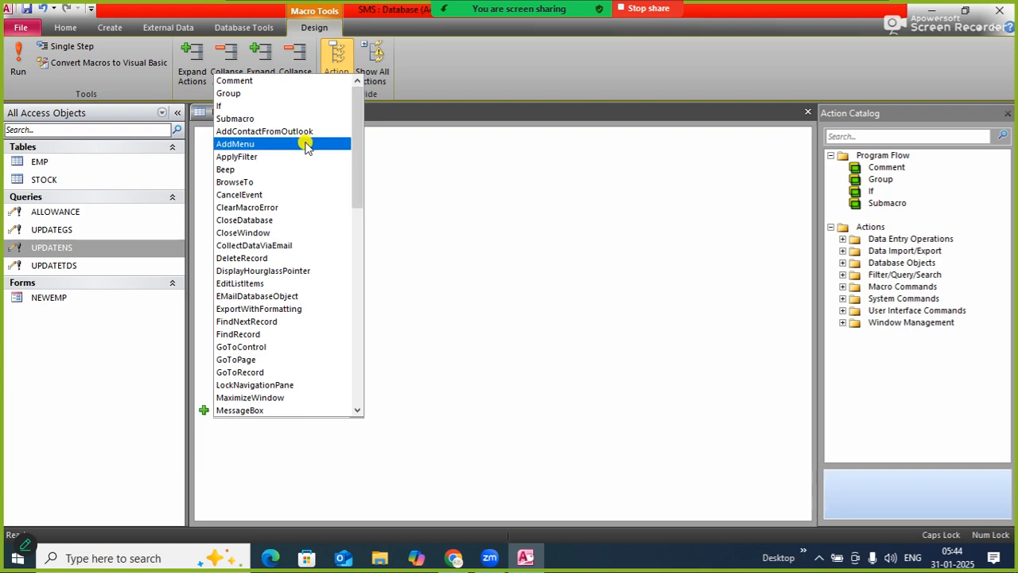
{"action": "left_click_drag", "start_coordinate": [354, 148], "coordinate": [366, 120]}
{"action": "left_click_drag", "start_coordinate": [366, 119], "coordinate": [367, 266]}
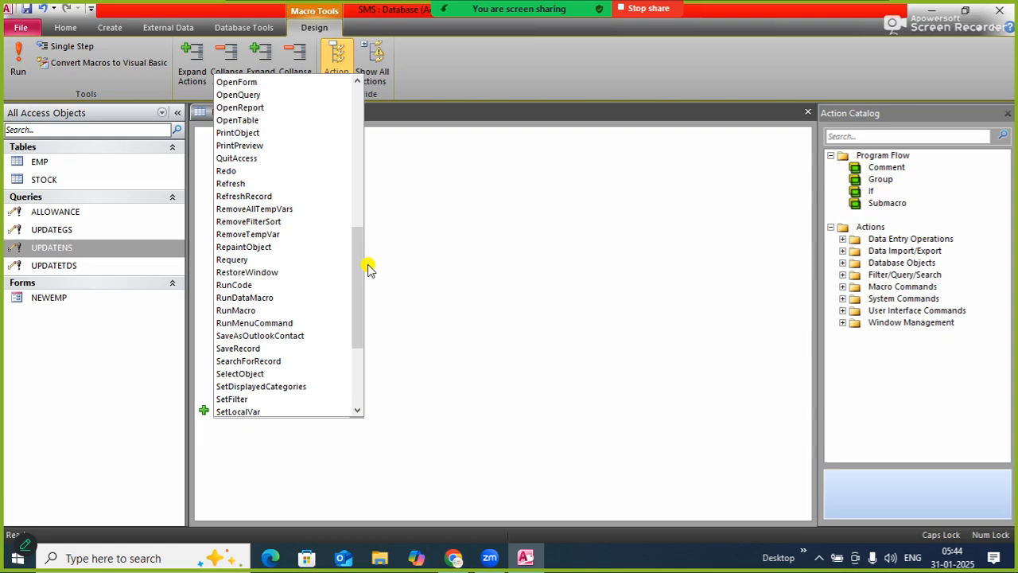
{"action": "left_click", "coordinate": [407, 236]}
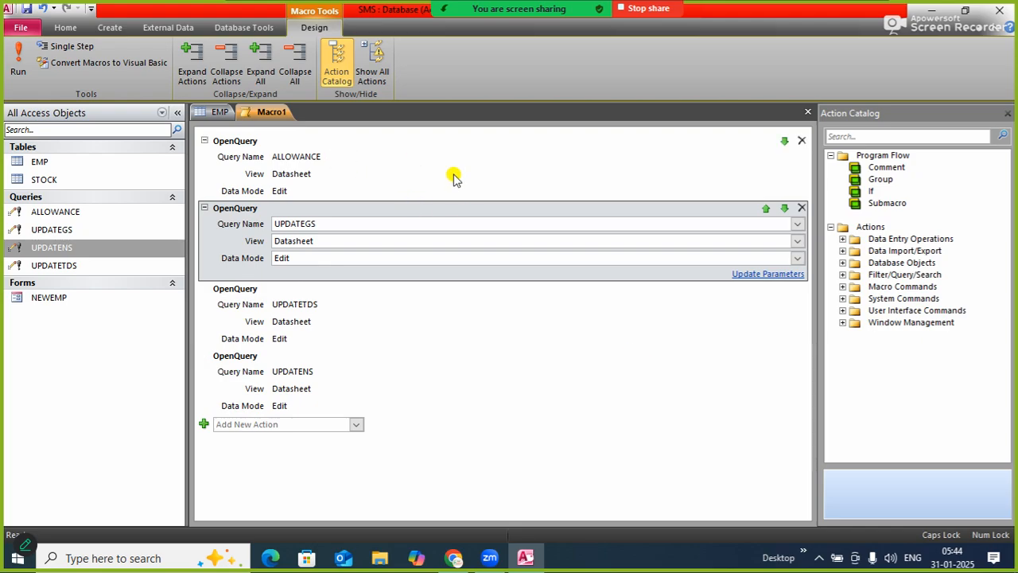
Save the macro under the name GENSS
{"action": "right_click", "coordinate": [260, 116]}
{"action": "left_click", "coordinate": [293, 122]}
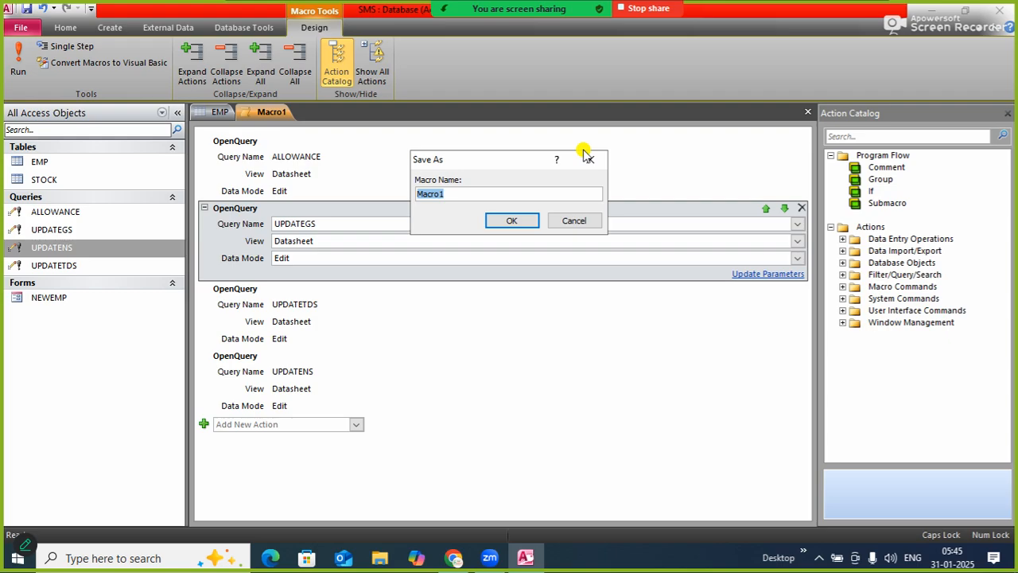
{"action": "type", "text": "GENSS"}
{"action": "left_click", "coordinate": [511, 220]}
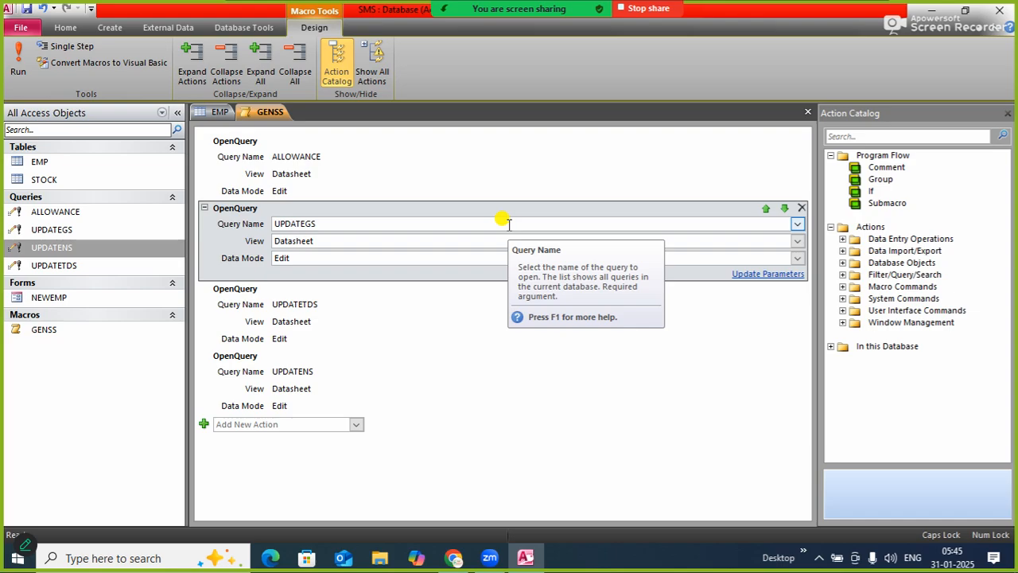
Close all open objects, including the GENSS macro design, and reopen the EMP table
{"action": "right_click", "coordinate": [268, 112]}
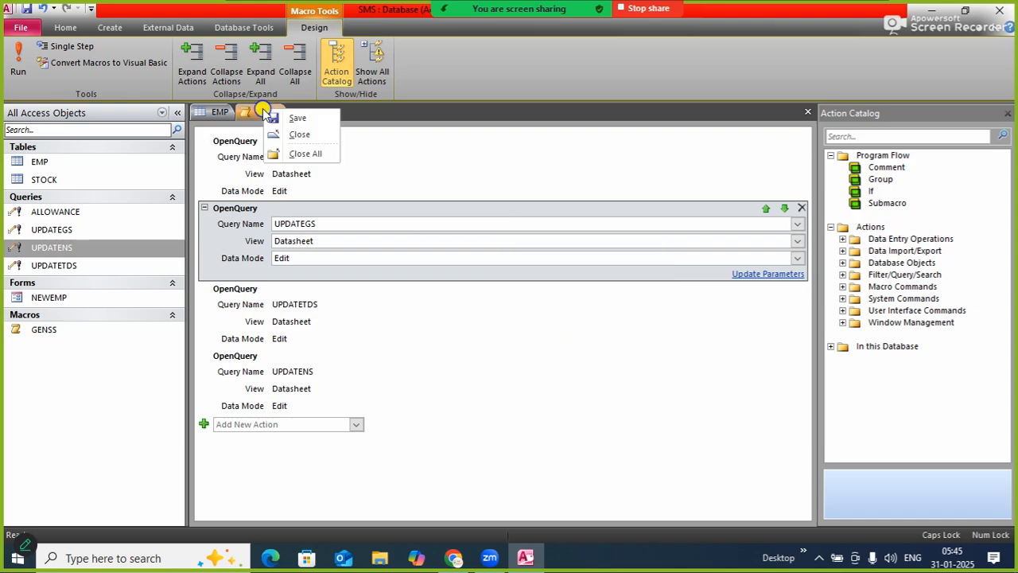
{"action": "left_click", "coordinate": [293, 154]}
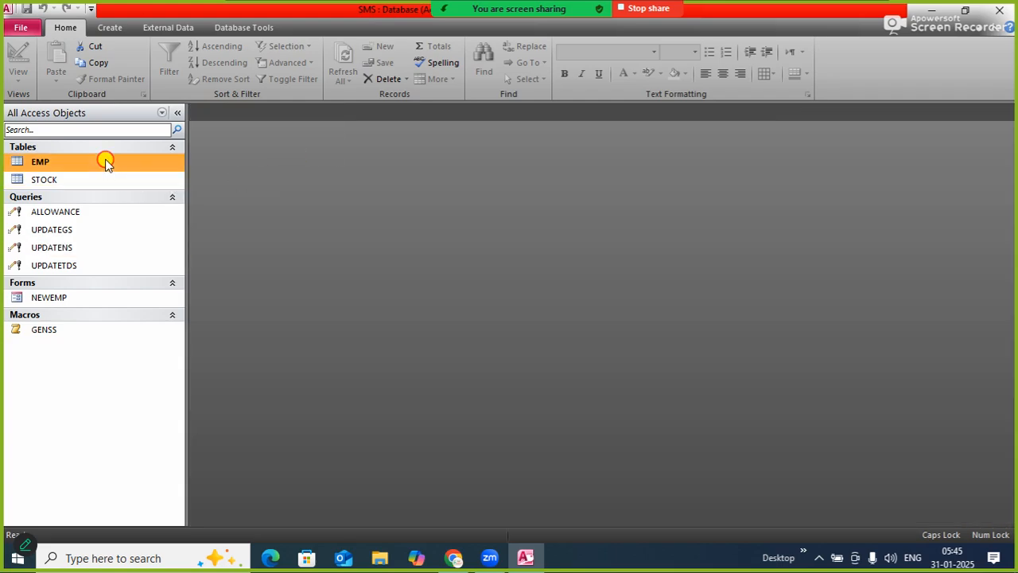
{"action": "double_click", "coordinate": [105, 161]}
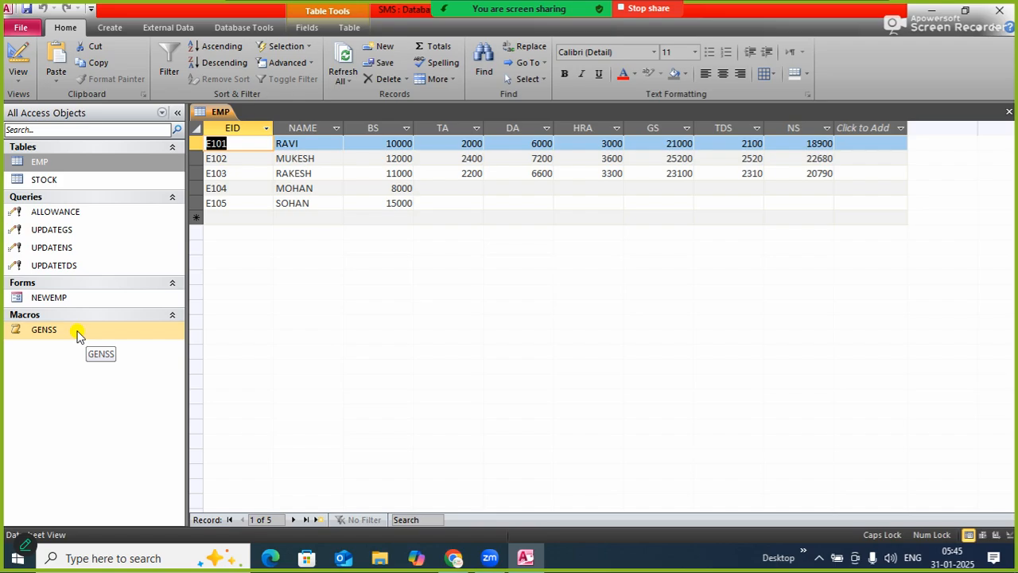
Run the GENSS macro and accept every update query confirmation to recalculate the EMP salary fields
{"action": "double_click", "coordinate": [77, 334]}
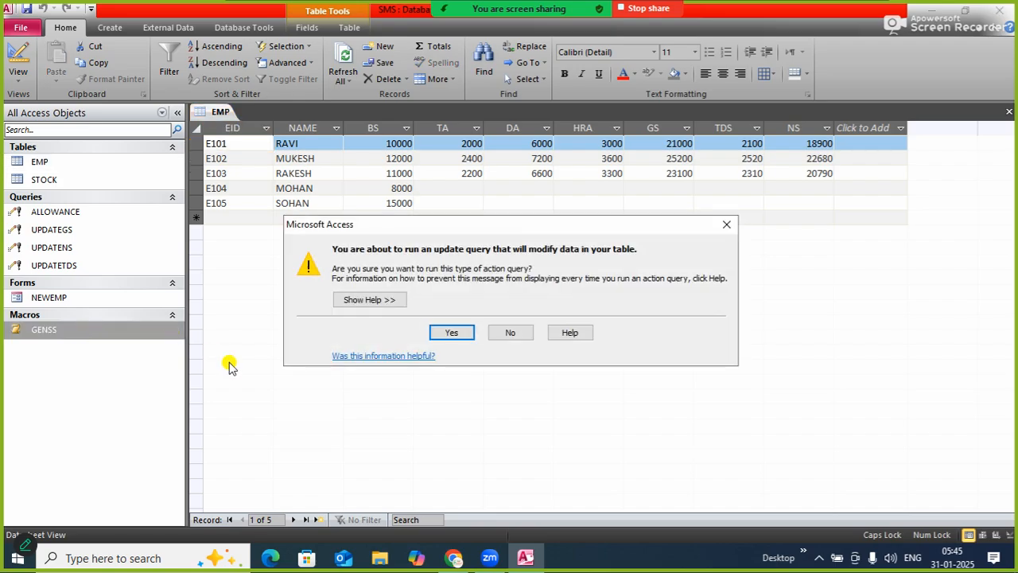
{"action": "left_click", "coordinate": [447, 334]}
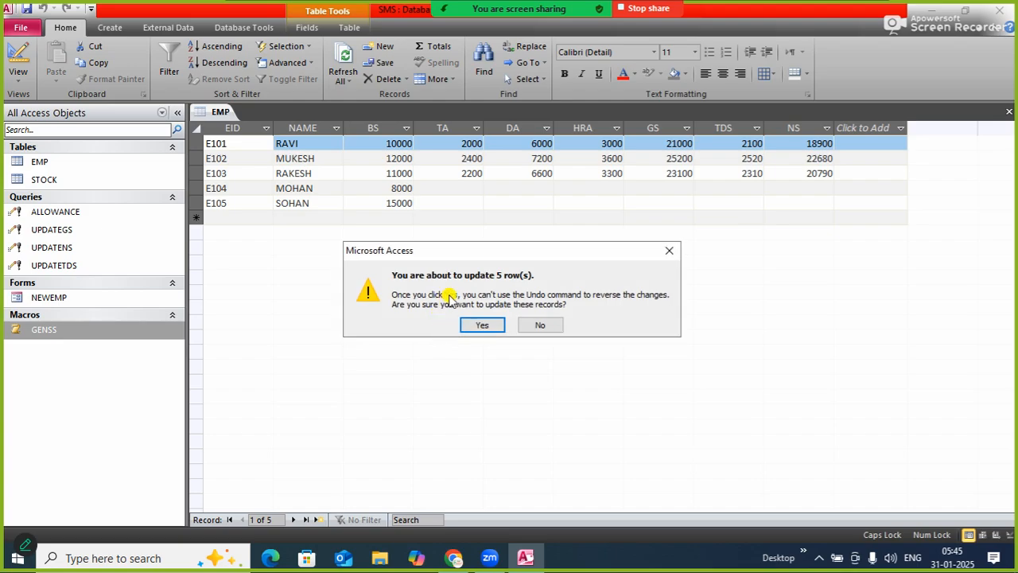
{"action": "left_click", "coordinate": [483, 328]}
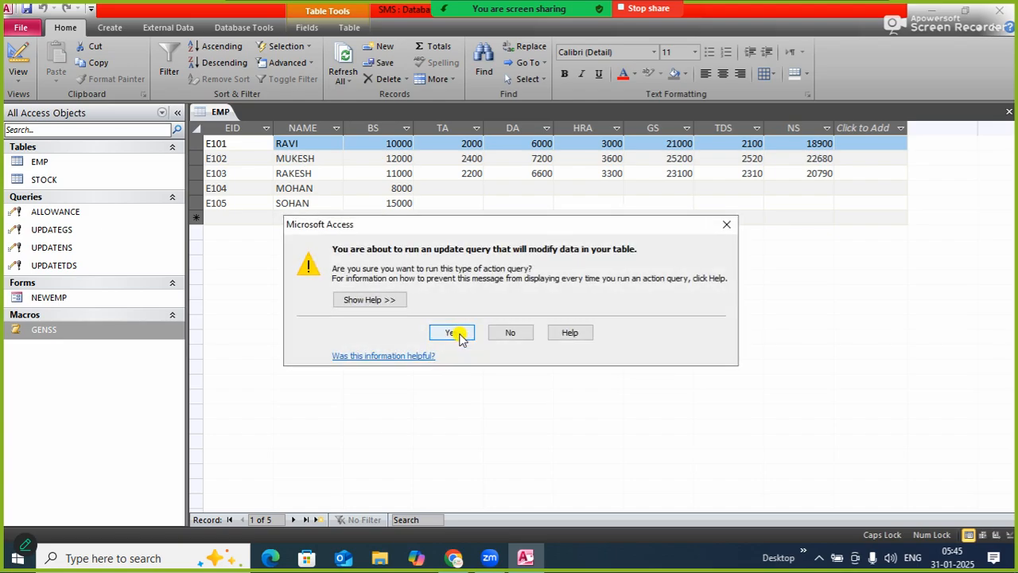
{"action": "left_click", "coordinate": [455, 331]}
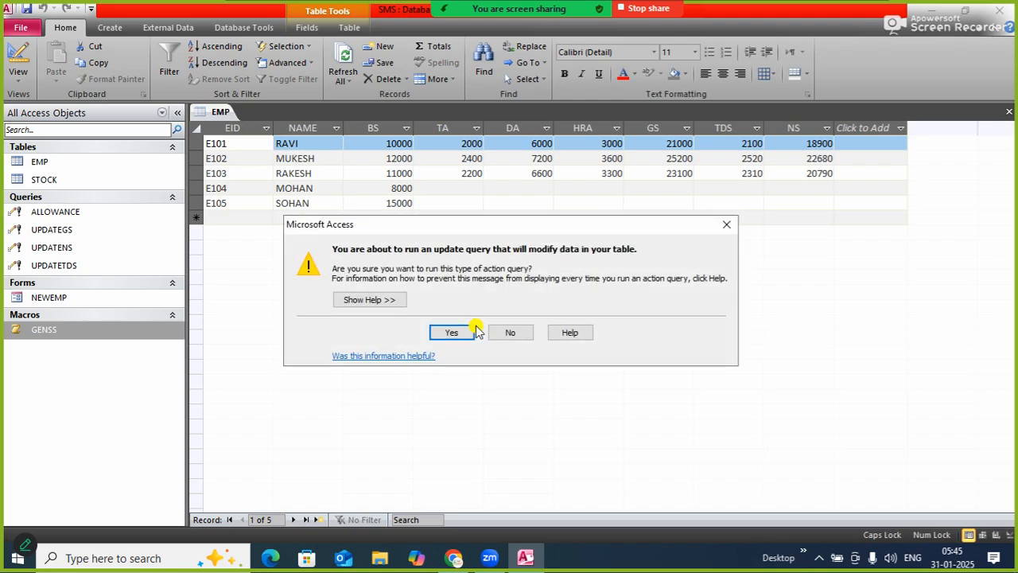
{"action": "left_click", "coordinate": [455, 331]}
{"action": "left_click", "coordinate": [479, 327]}
{"action": "left_click", "coordinate": [460, 331]}
{"action": "left_click", "coordinate": [478, 327]}
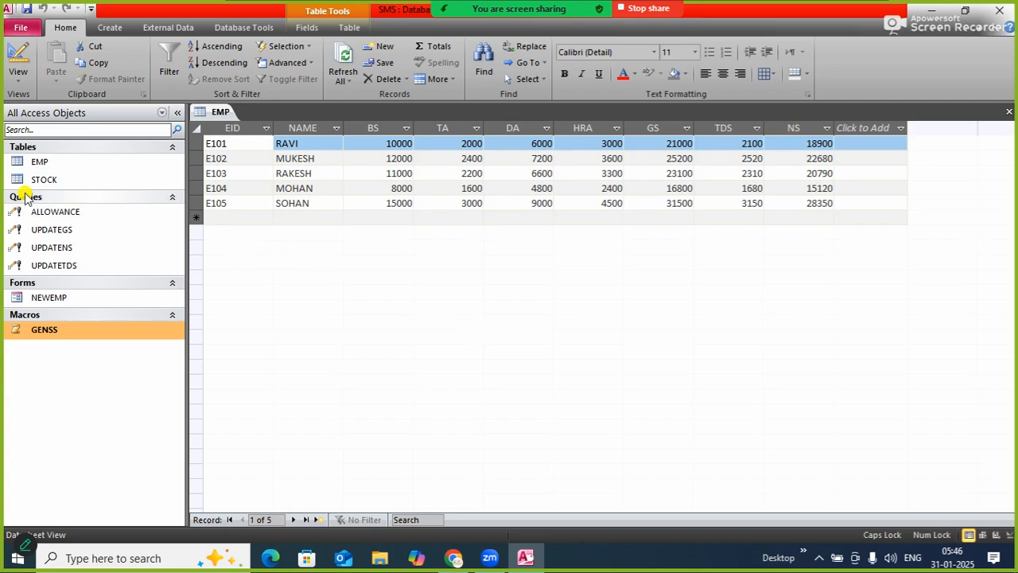
Open the STOCK table in datasheet view
{"action": "double_click", "coordinate": [53, 180]}
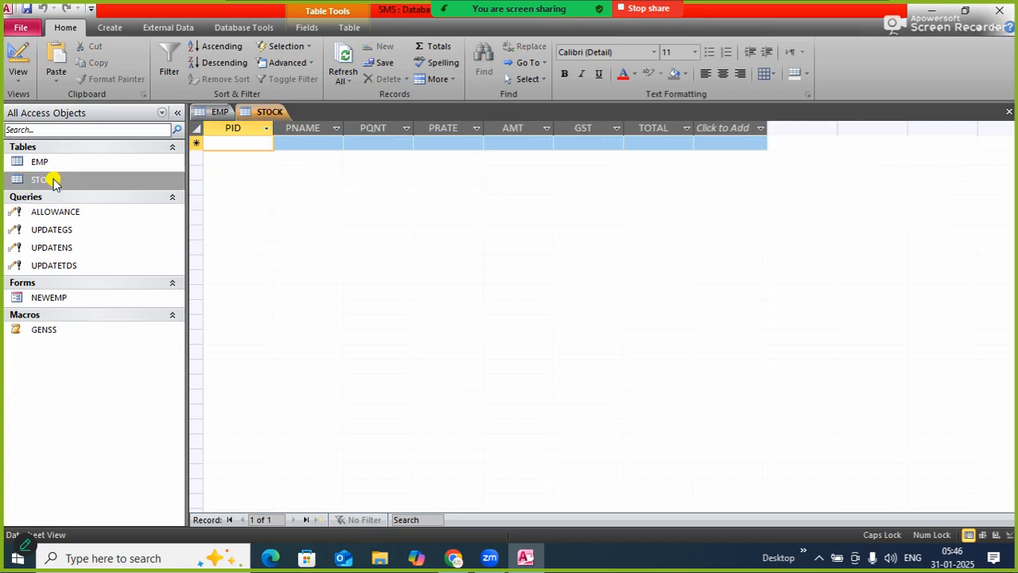